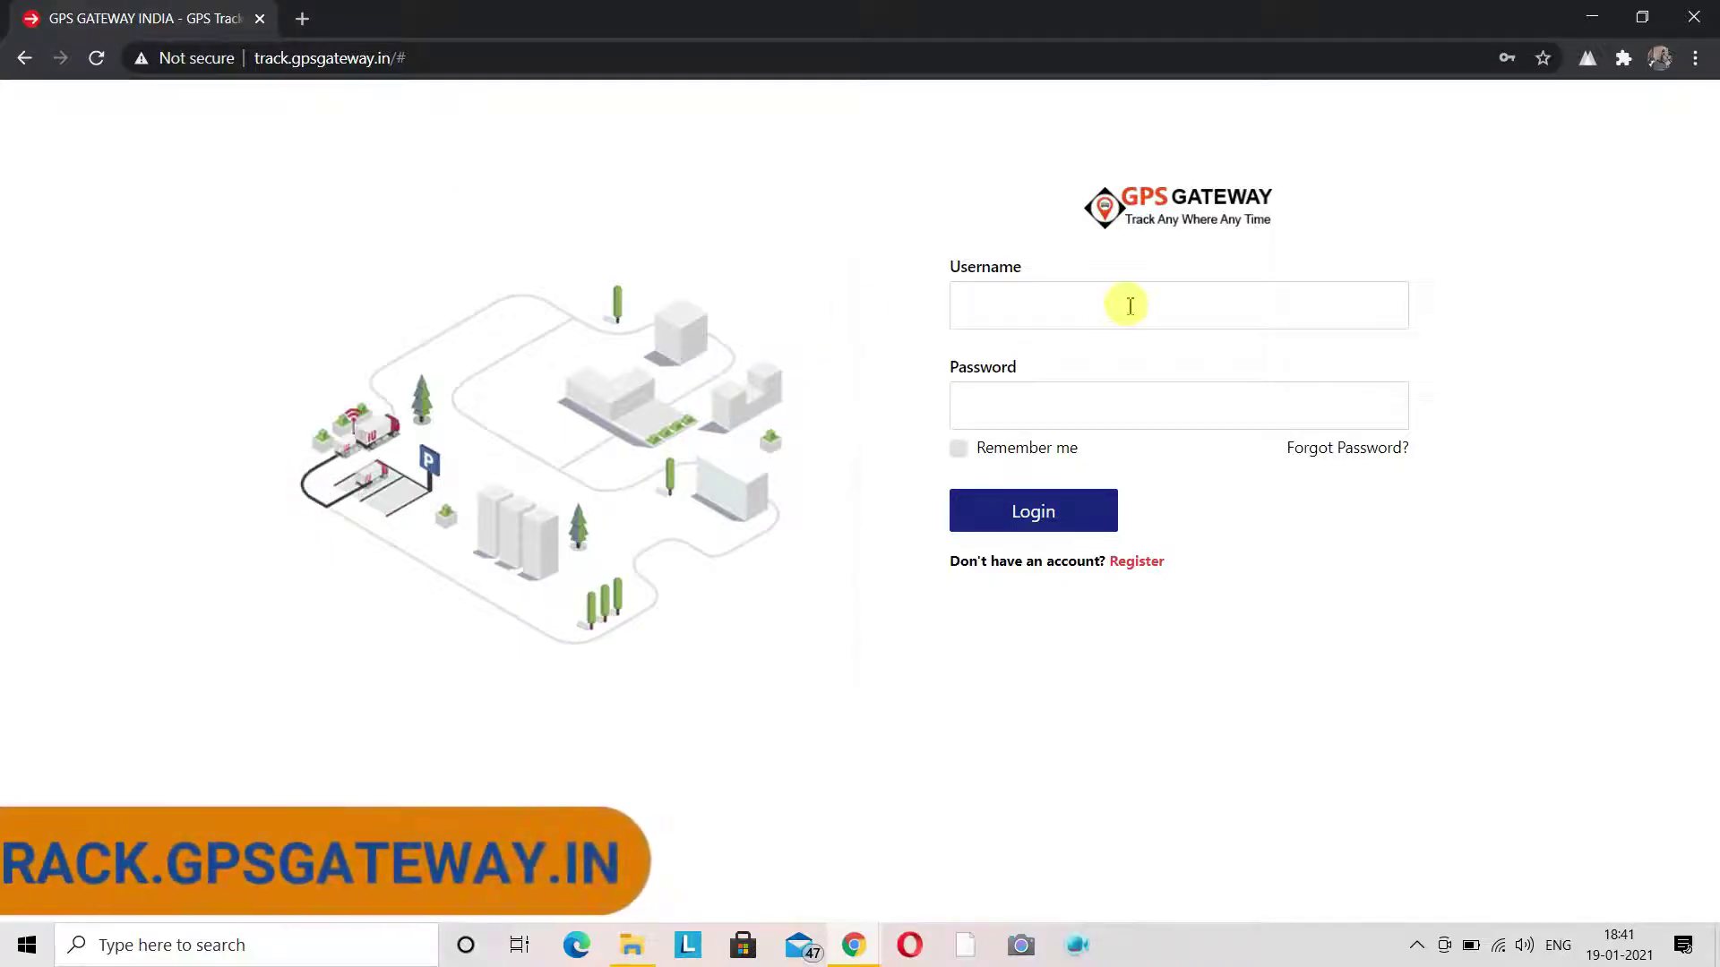
Sign in to GPS Gateway with the account username and password
left_click(1120, 304)
type("demo")
key("Tab")
type("demo")
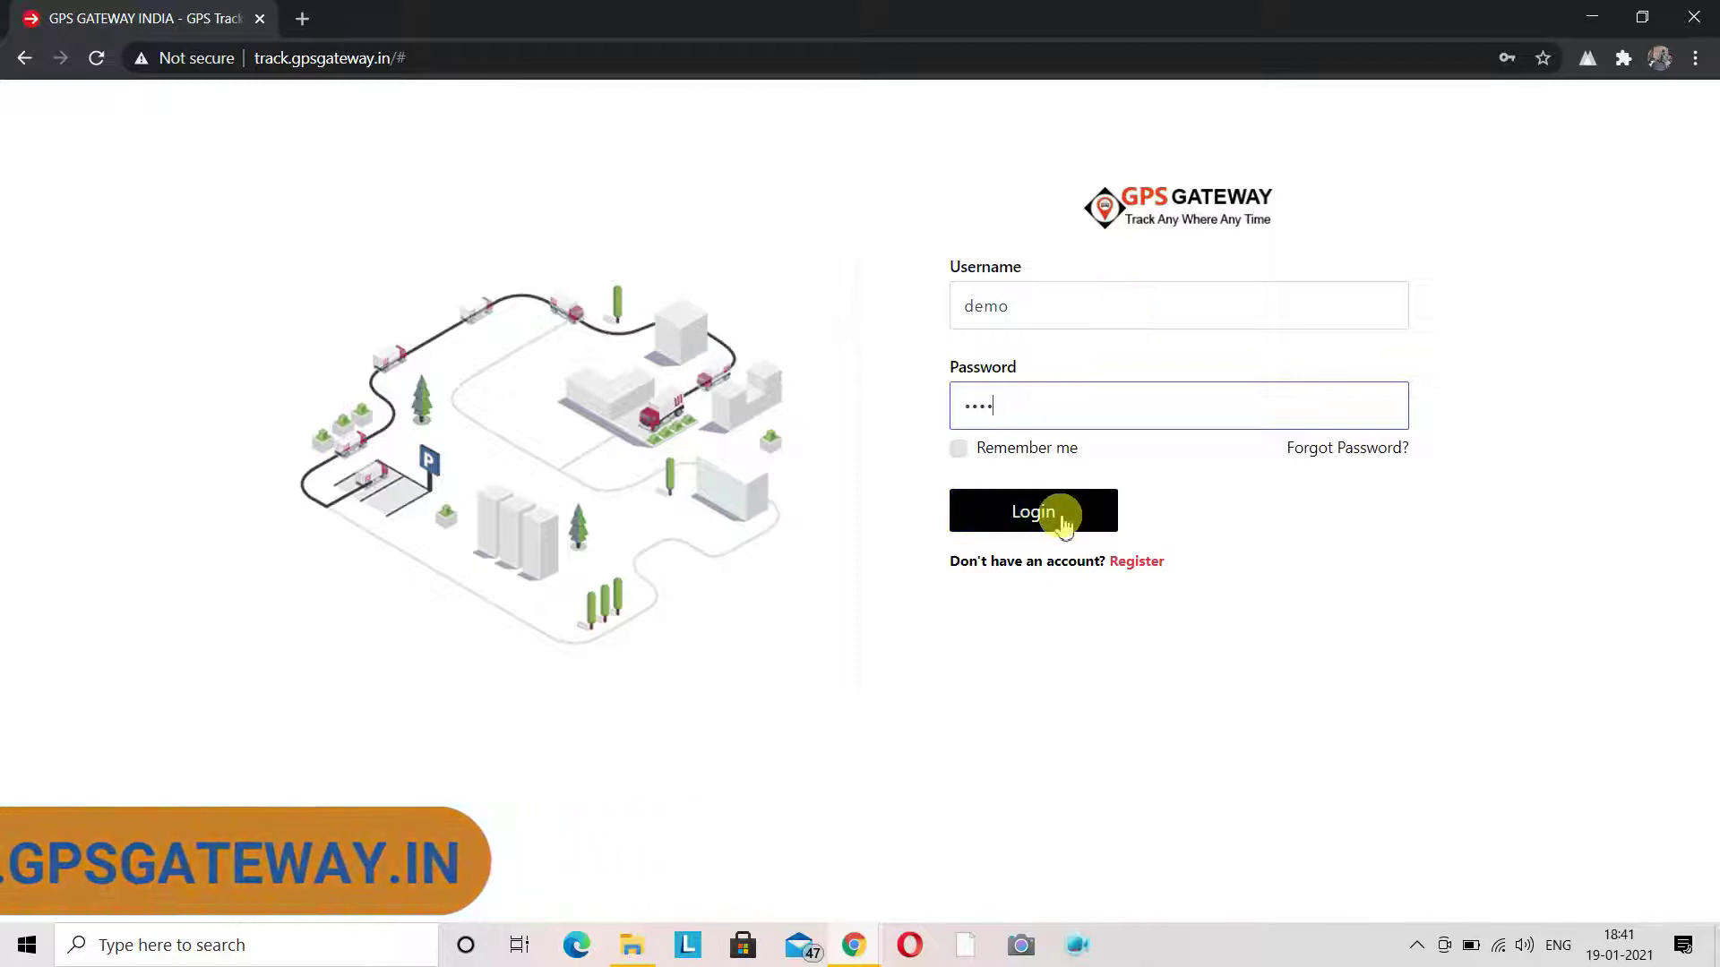
left_click(1059, 512)
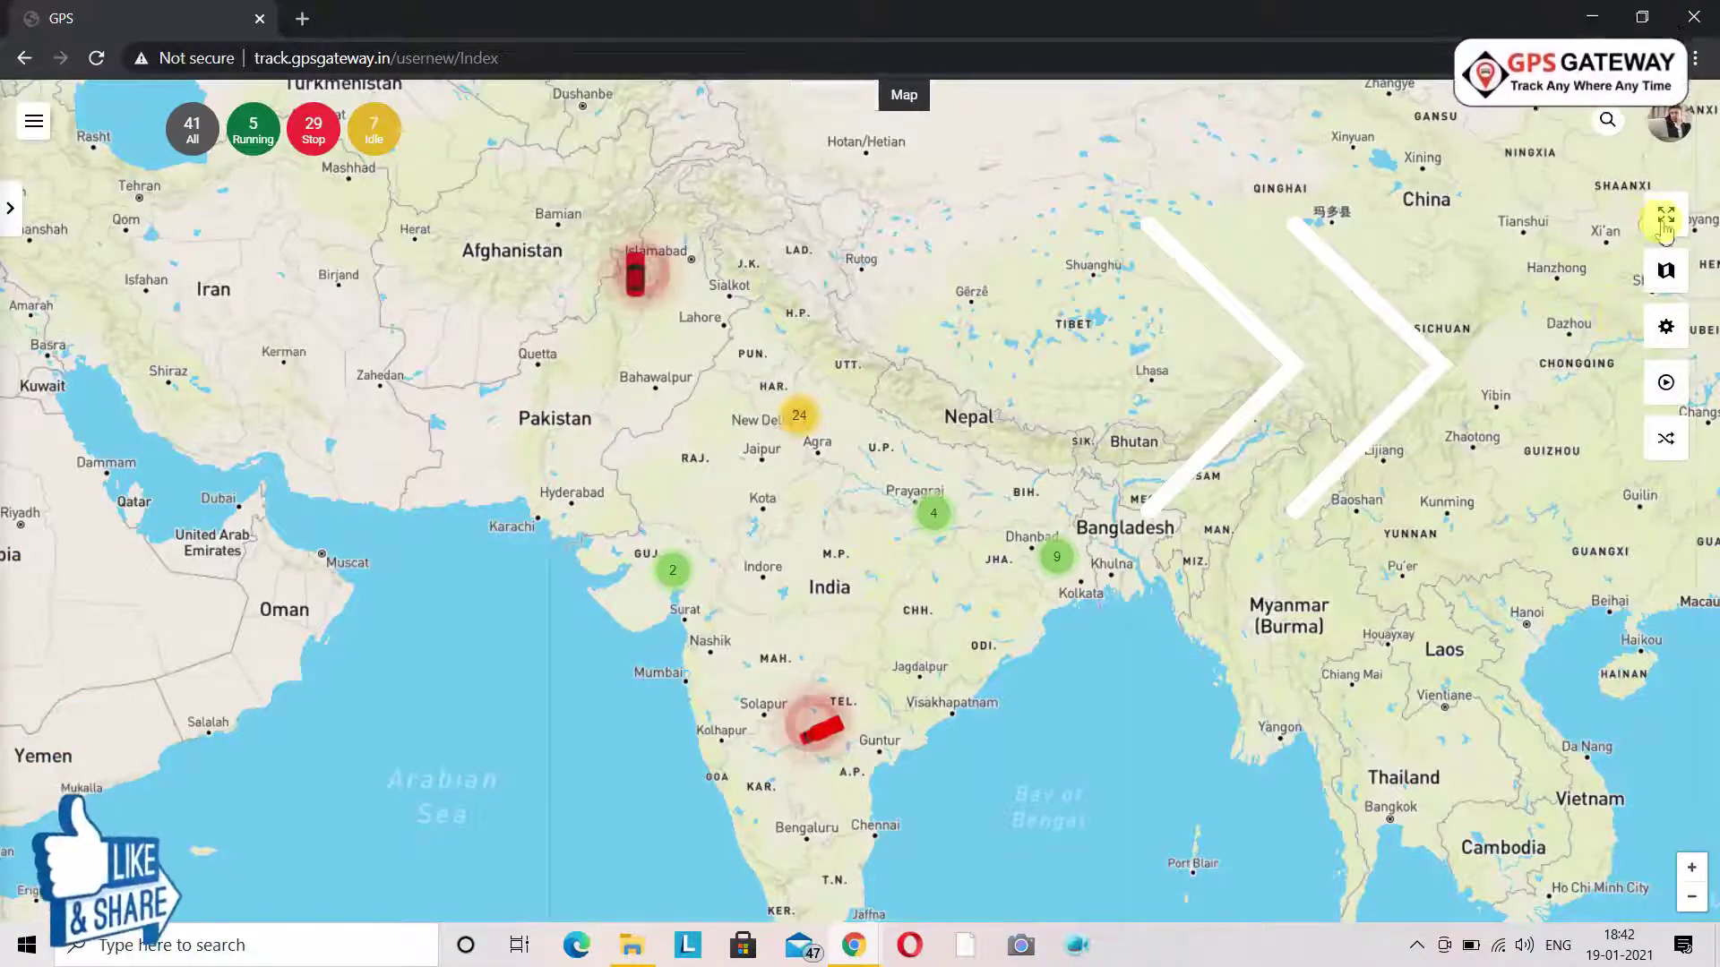
Turn on GEOFENCING in the map display settings to show existing geofences
left_click(1668, 264)
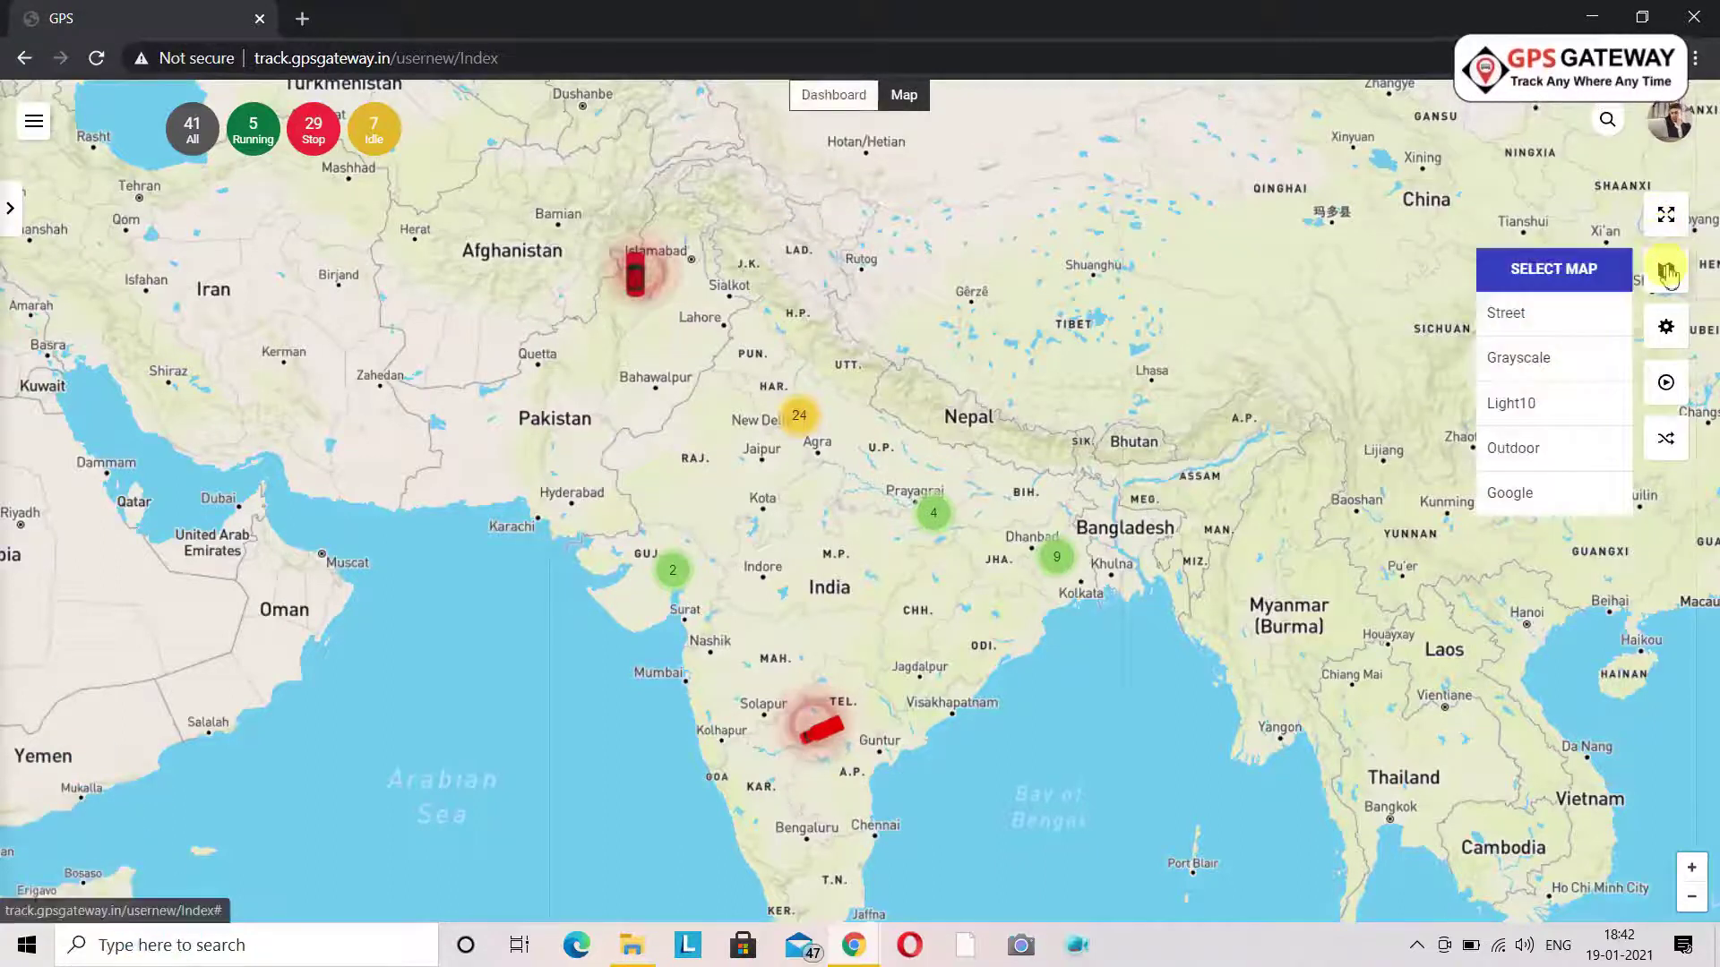
left_click(1665, 329)
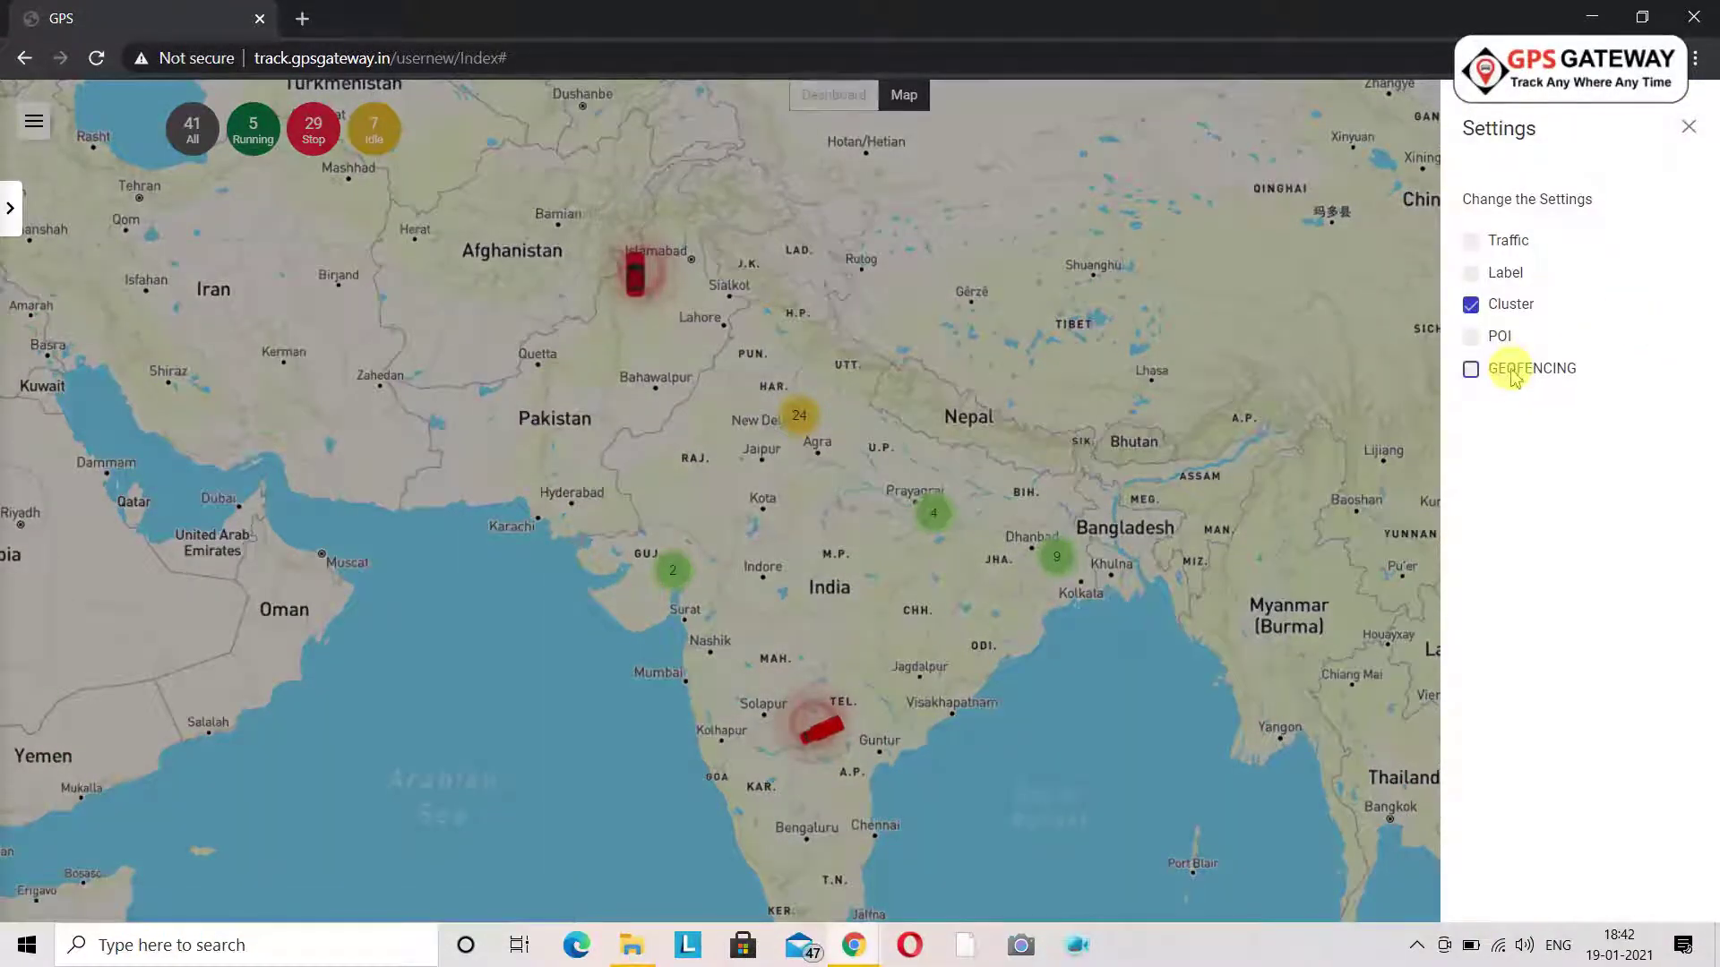
left_click(1472, 370)
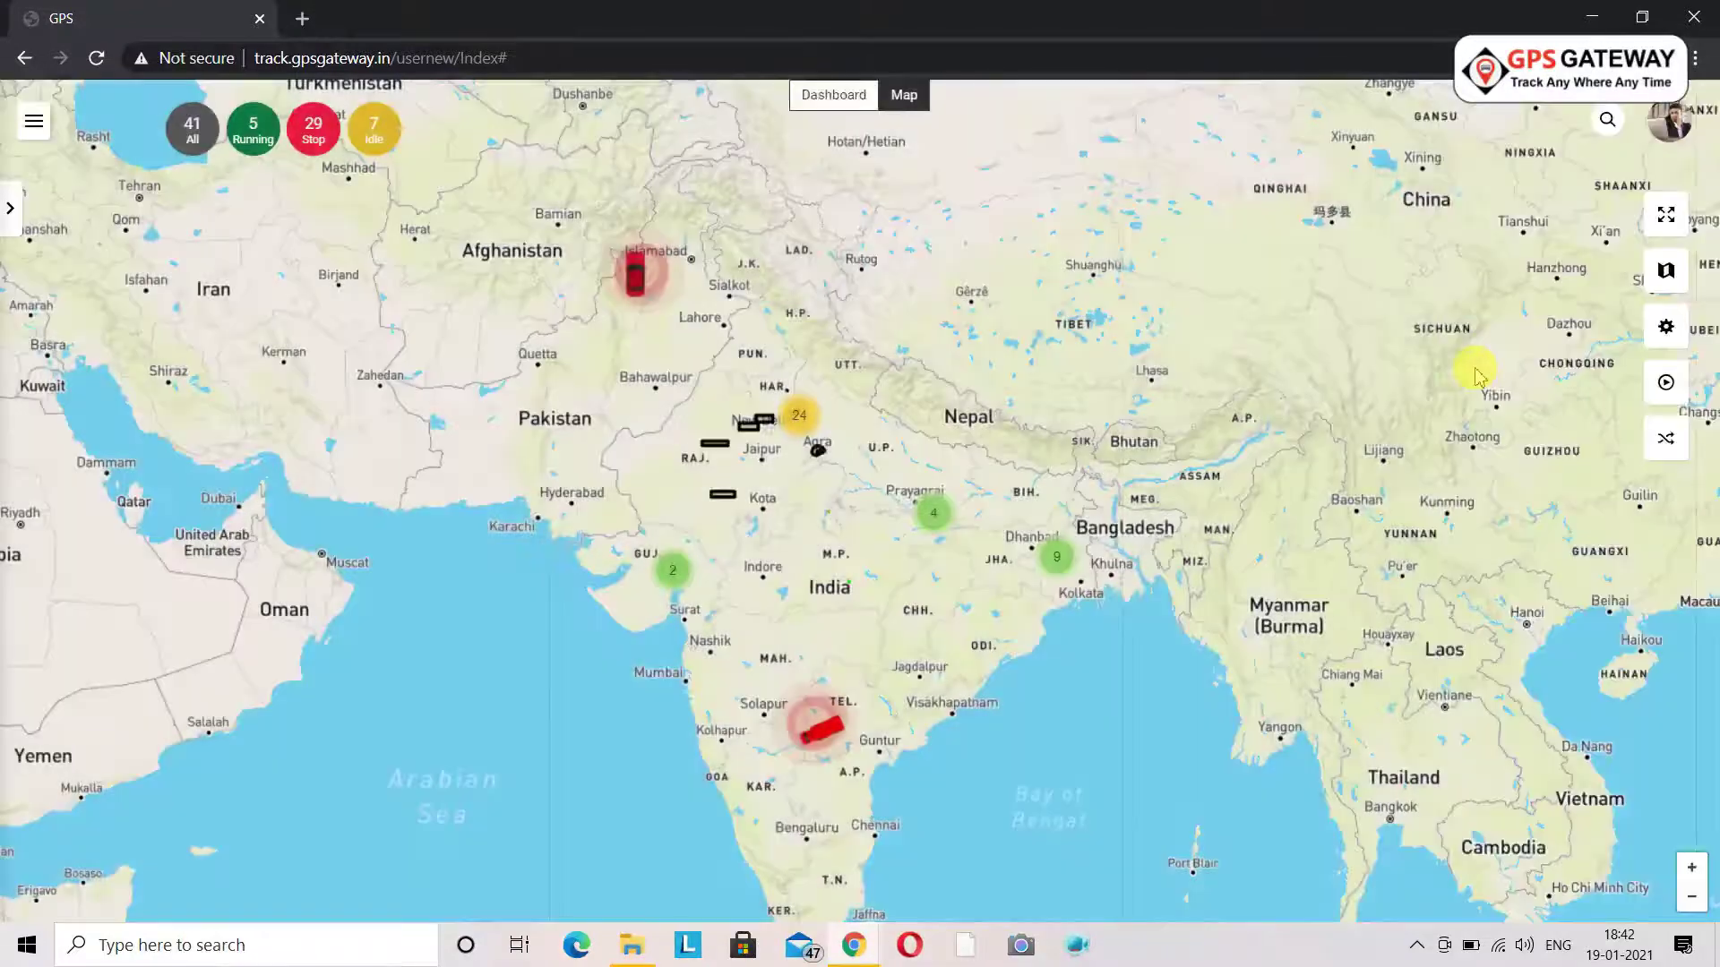
mouse_move(763, 430)
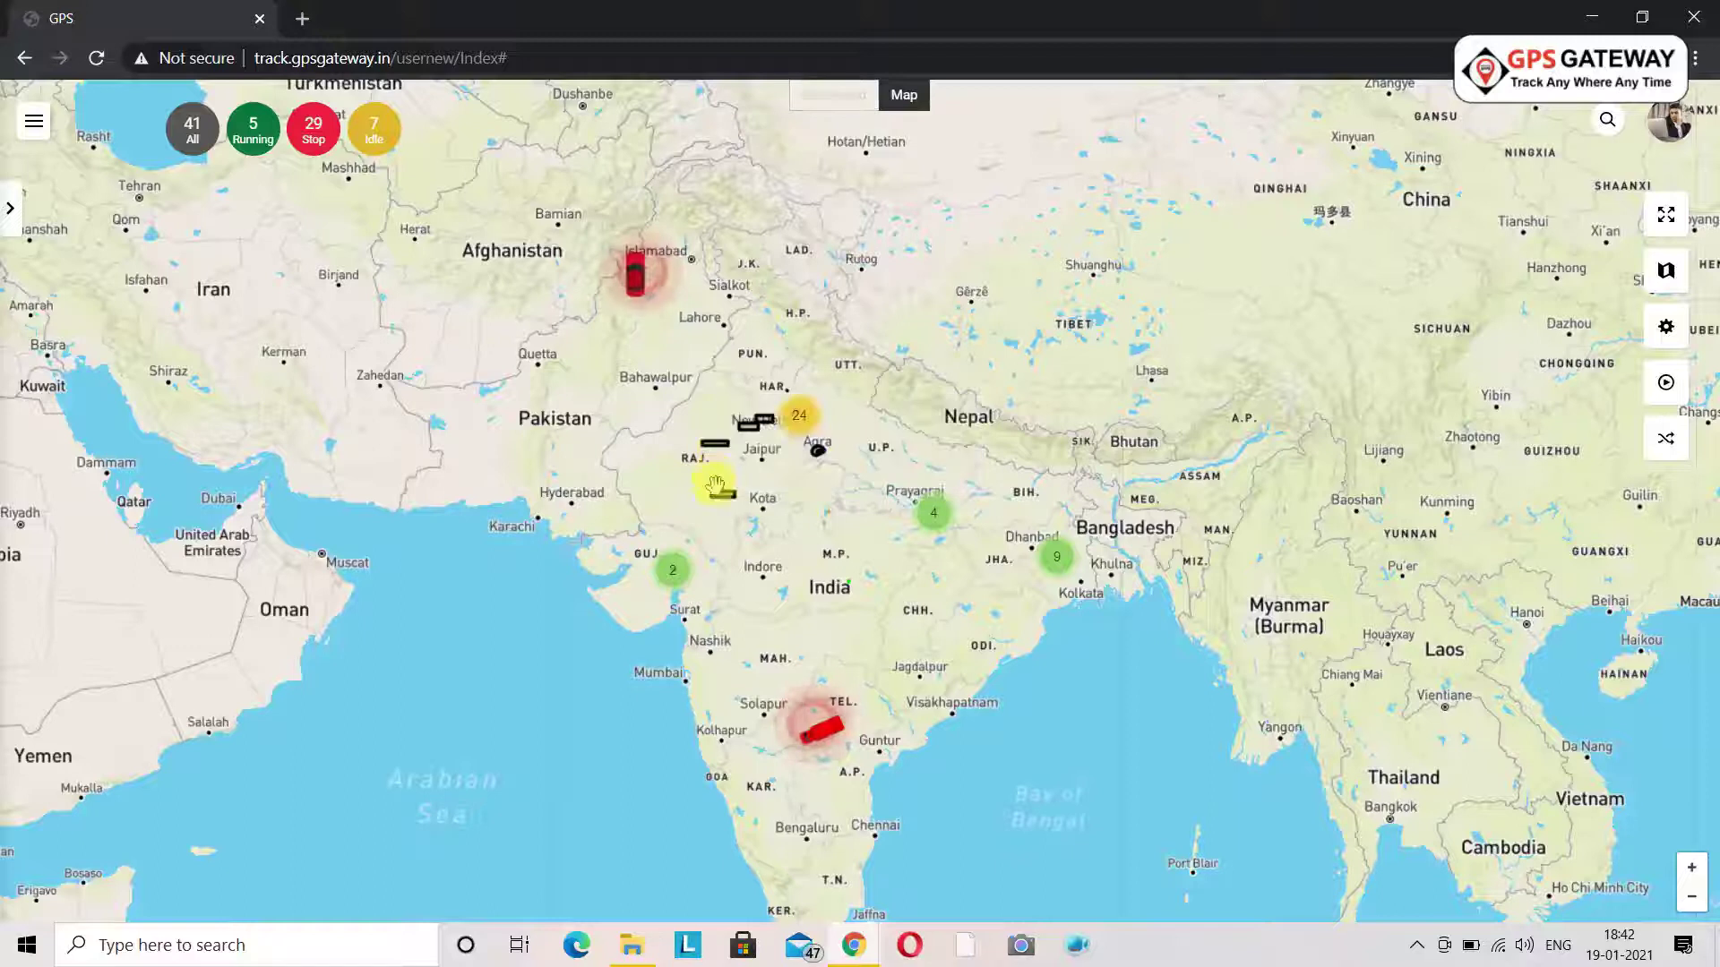
Zoom the map in twice toward New Delhi and browse the SELECT TIME and SELECT MAP options
left_click(1693, 869)
left_click(1693, 869)
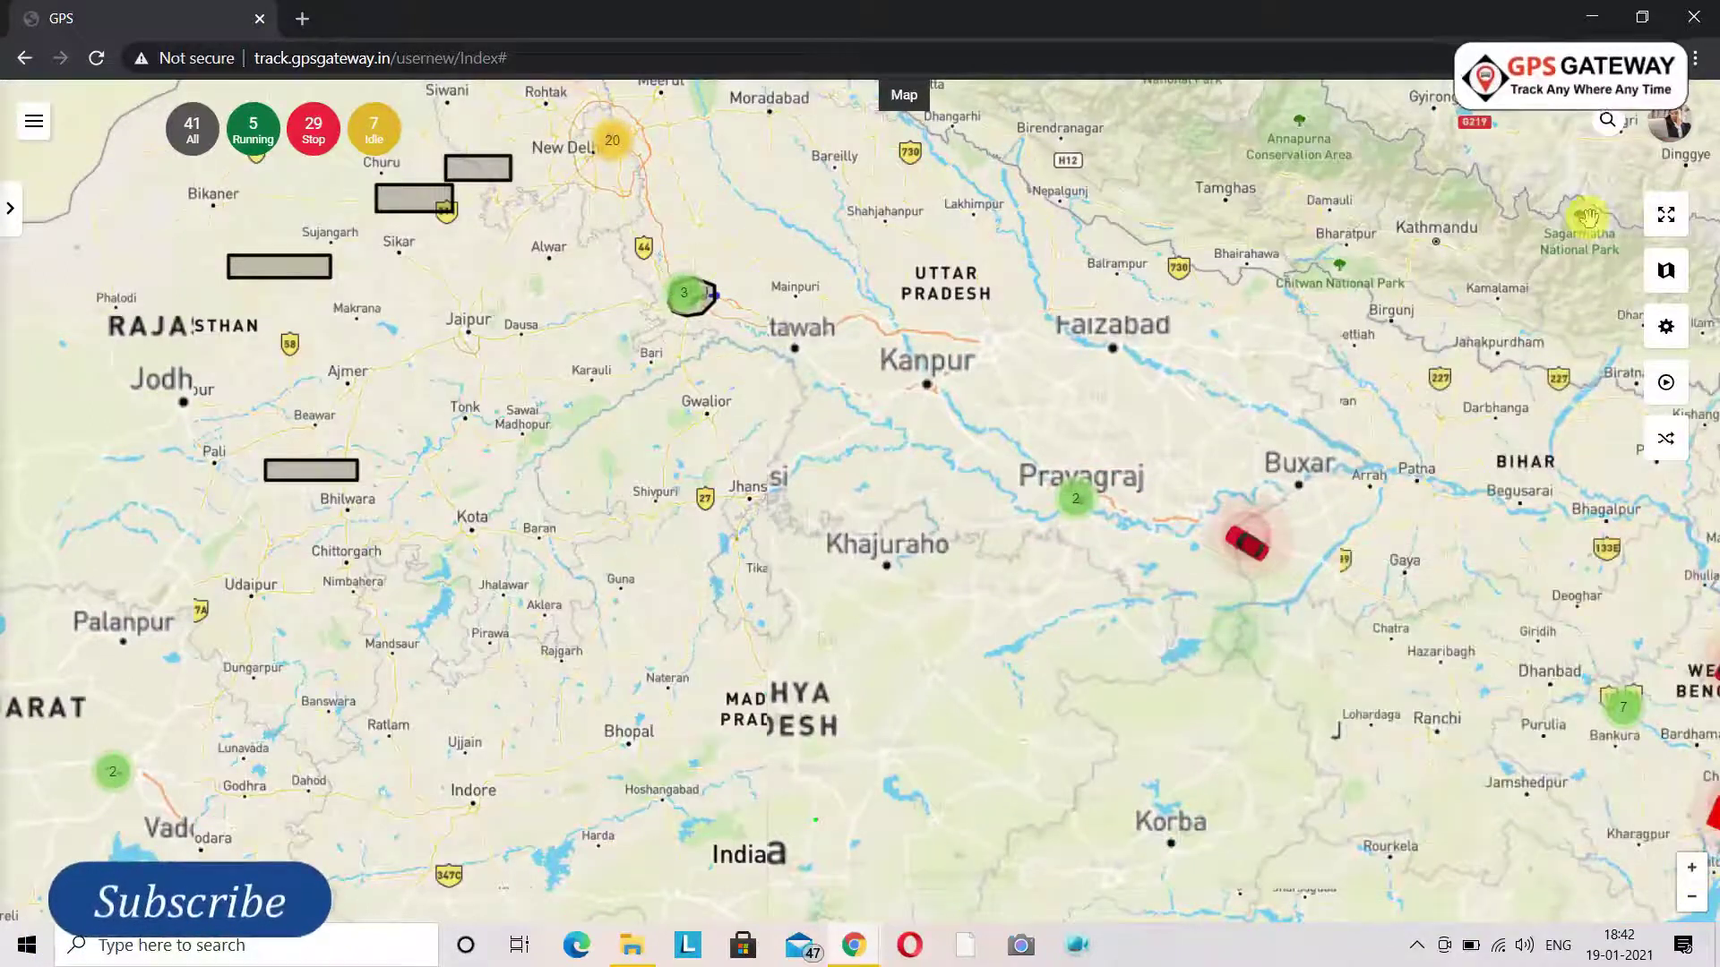
left_click(1664, 437)
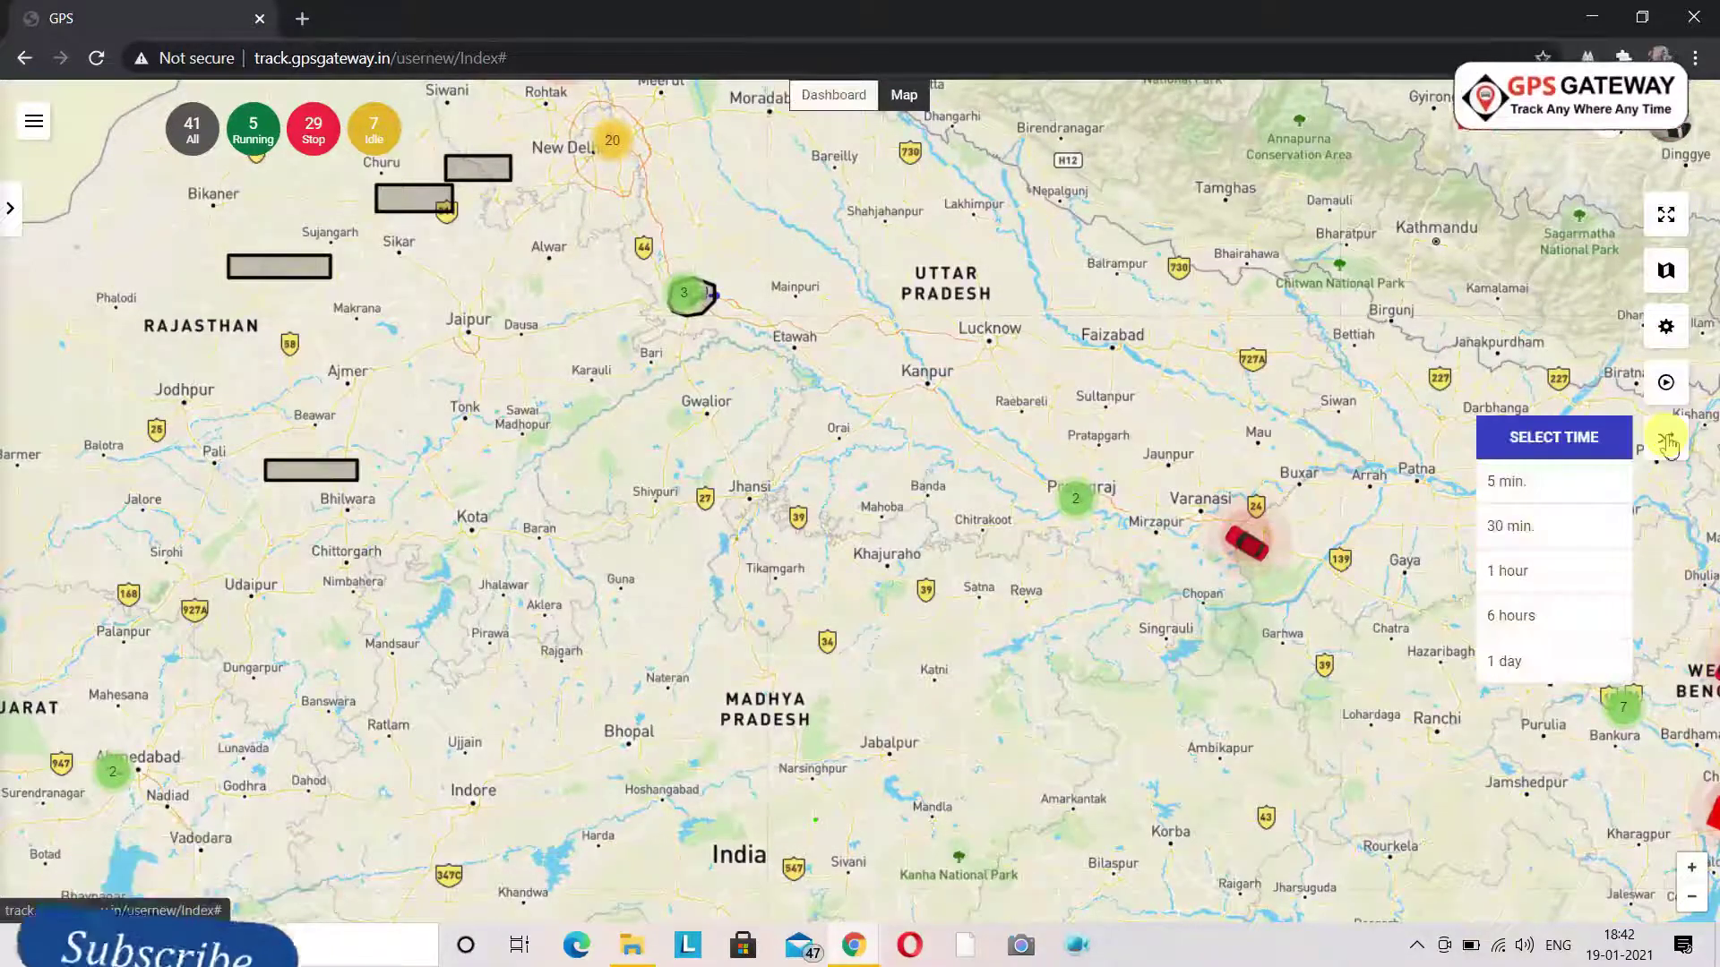
left_click(1664, 269)
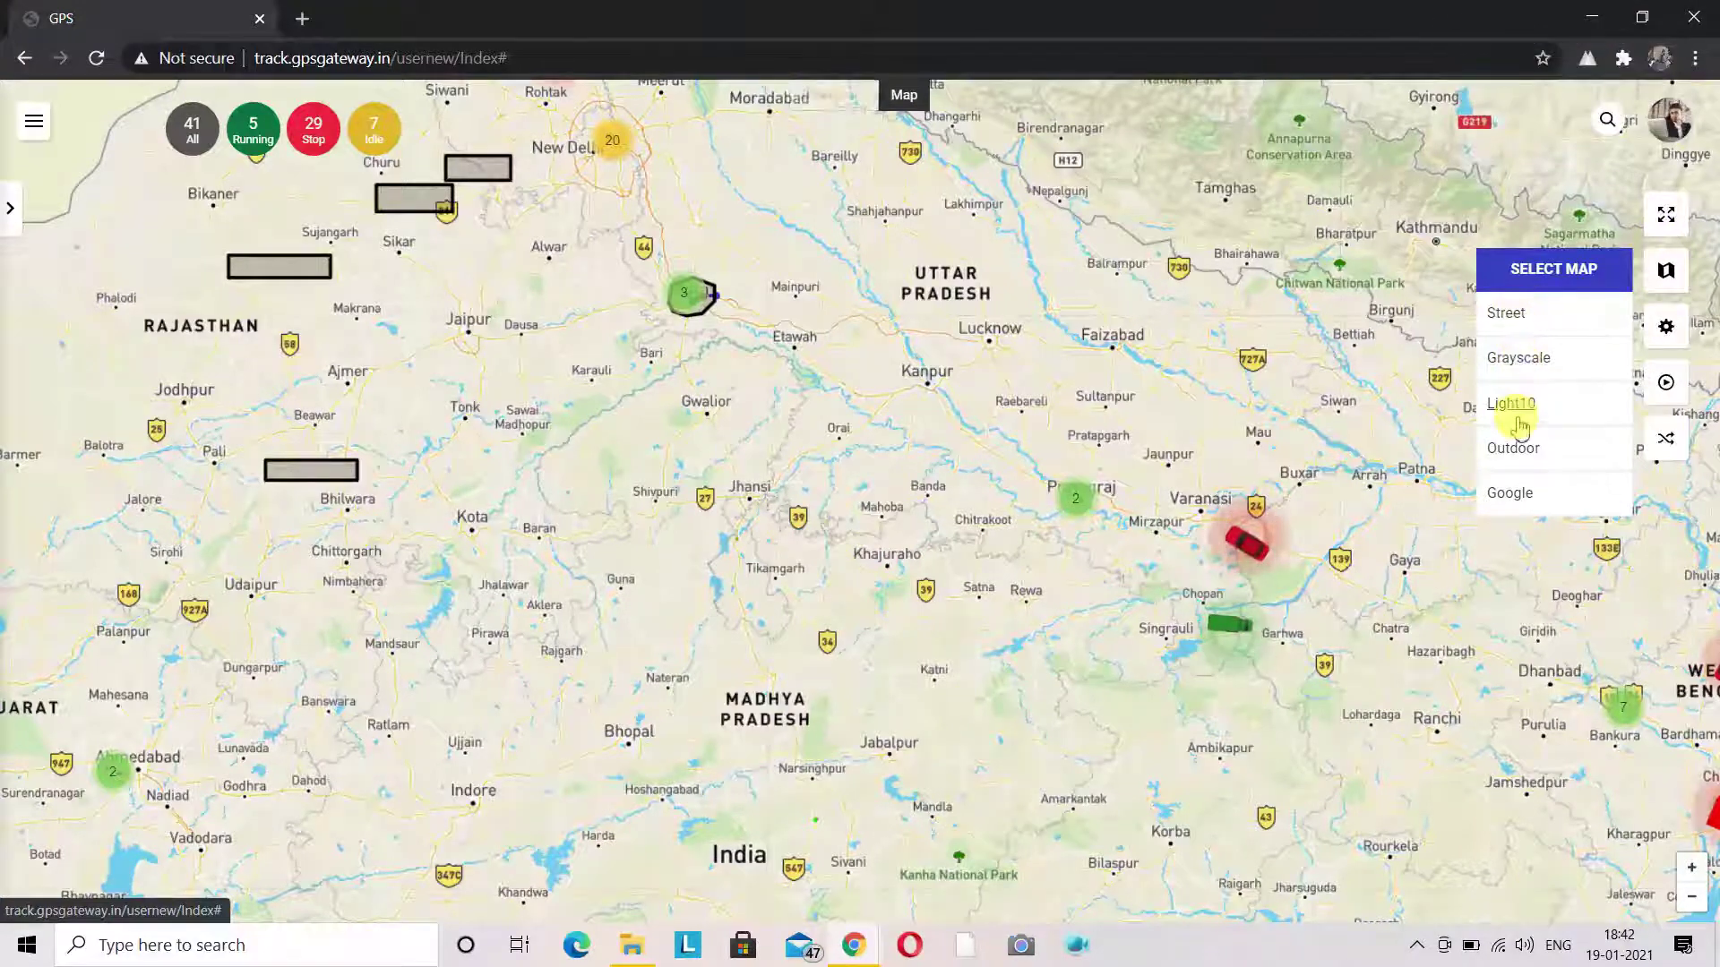
mouse_move(1520, 501)
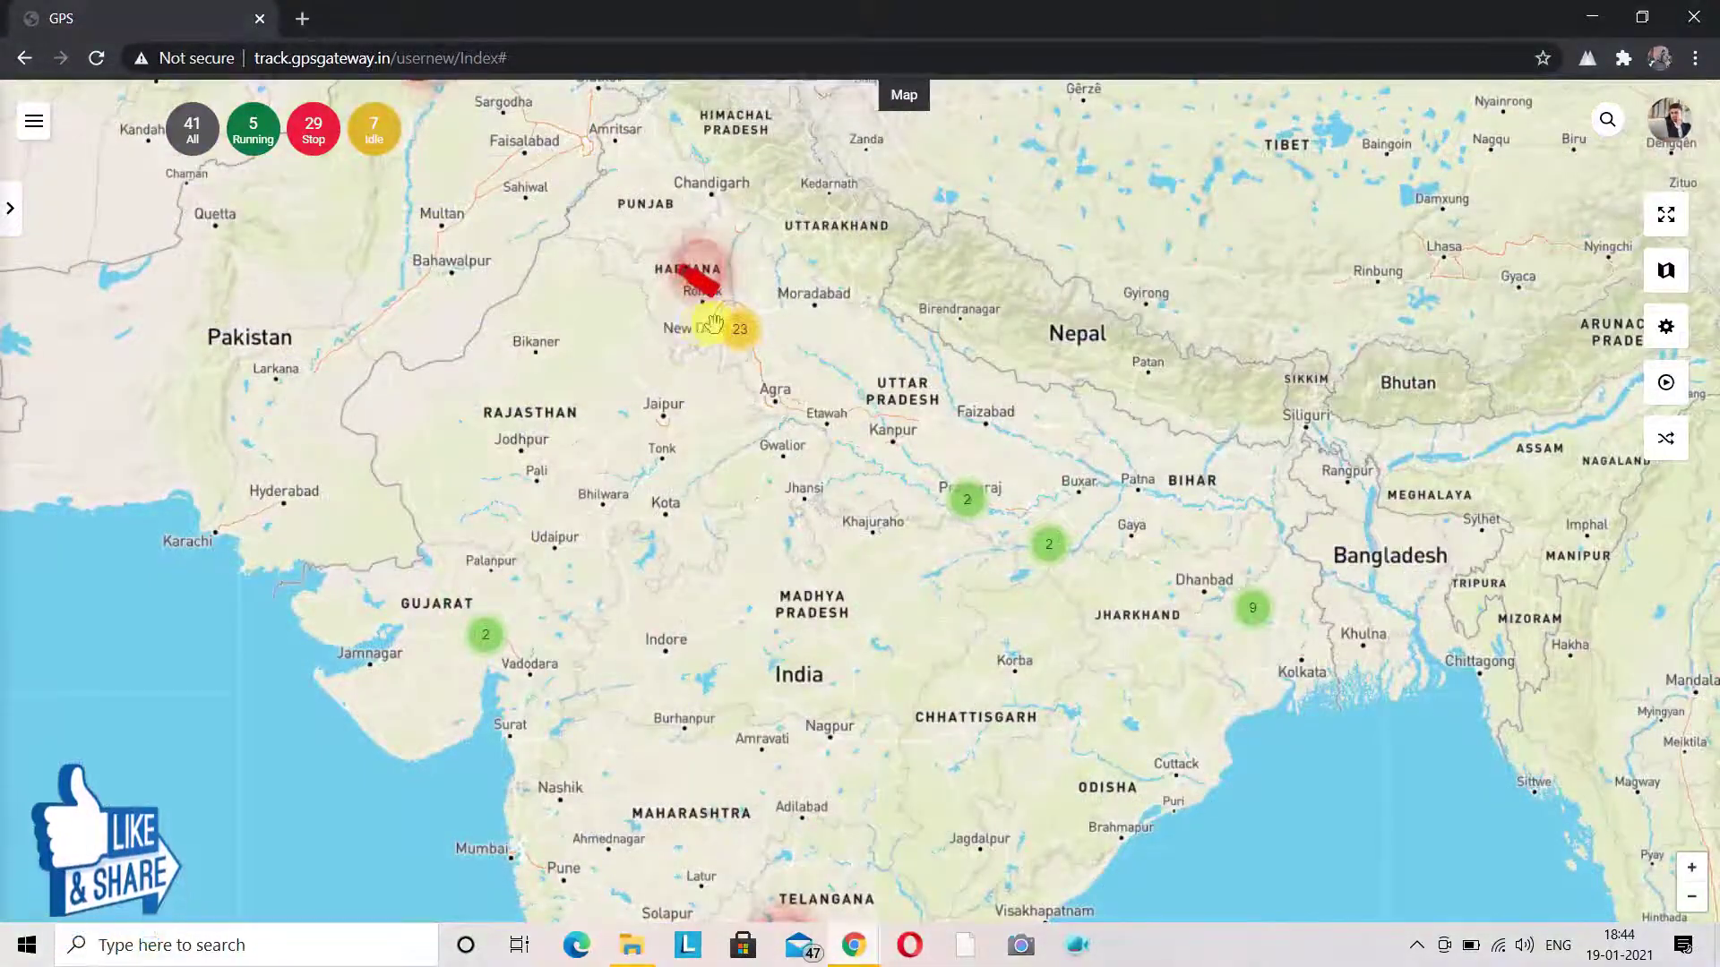
Add a new geofence from the map and centre its drawing map on IMT Manesar
right_click(705, 335)
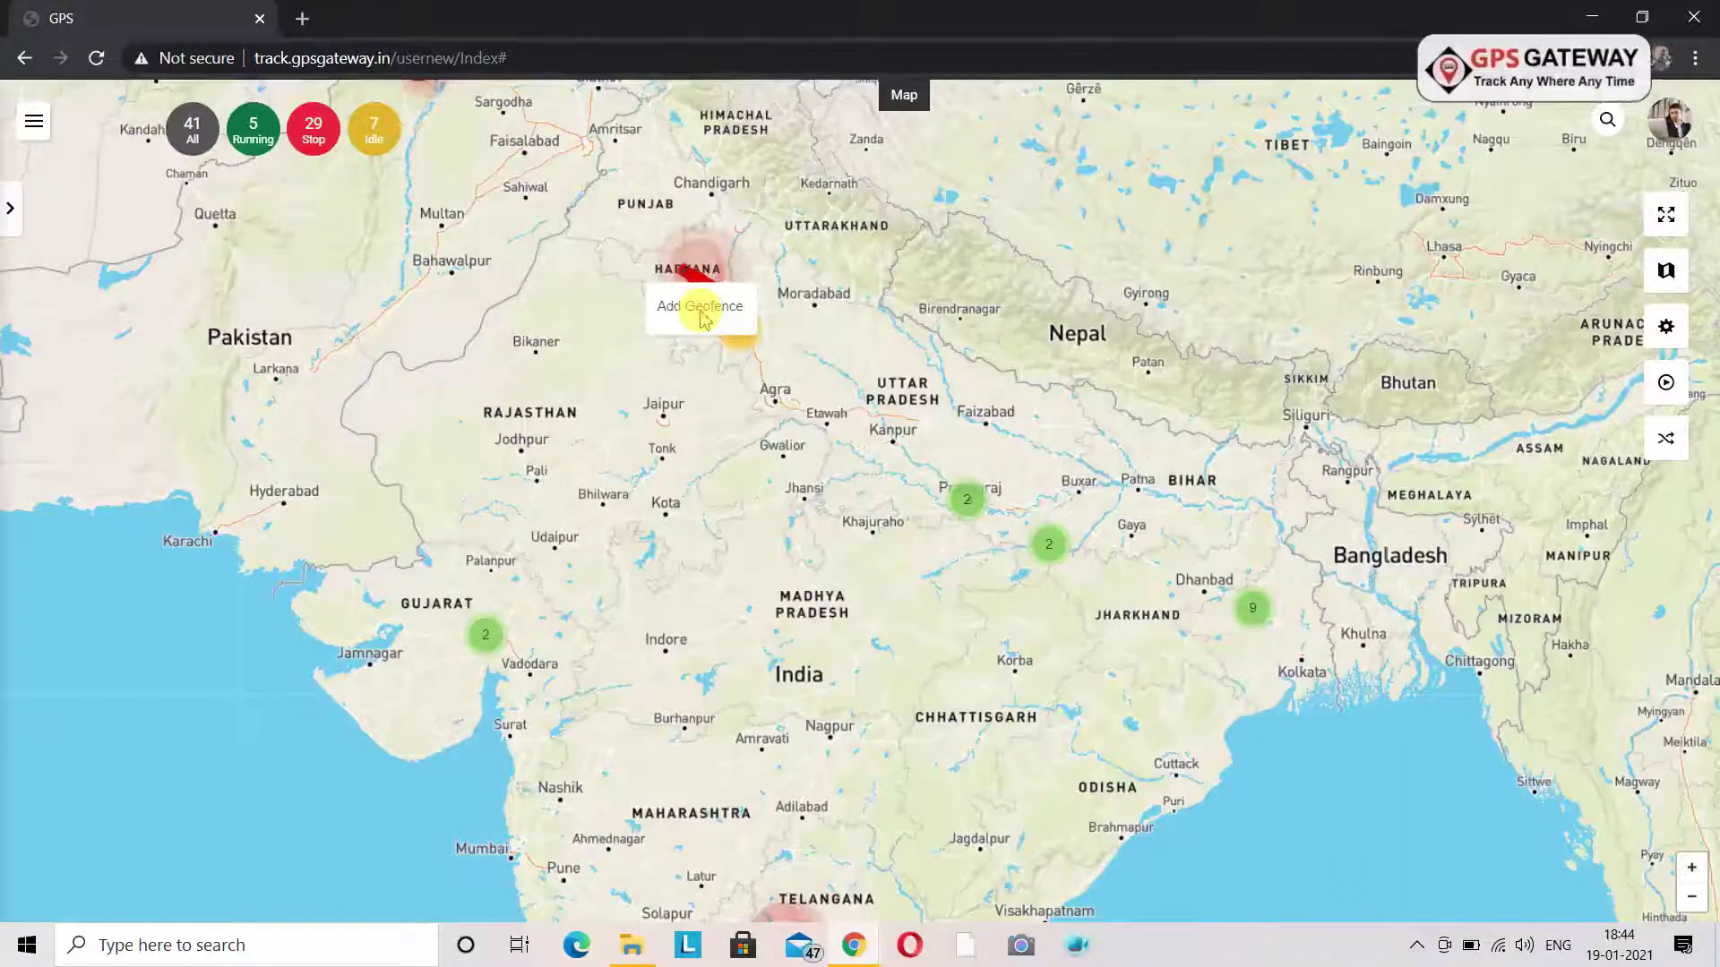
left_click(702, 307)
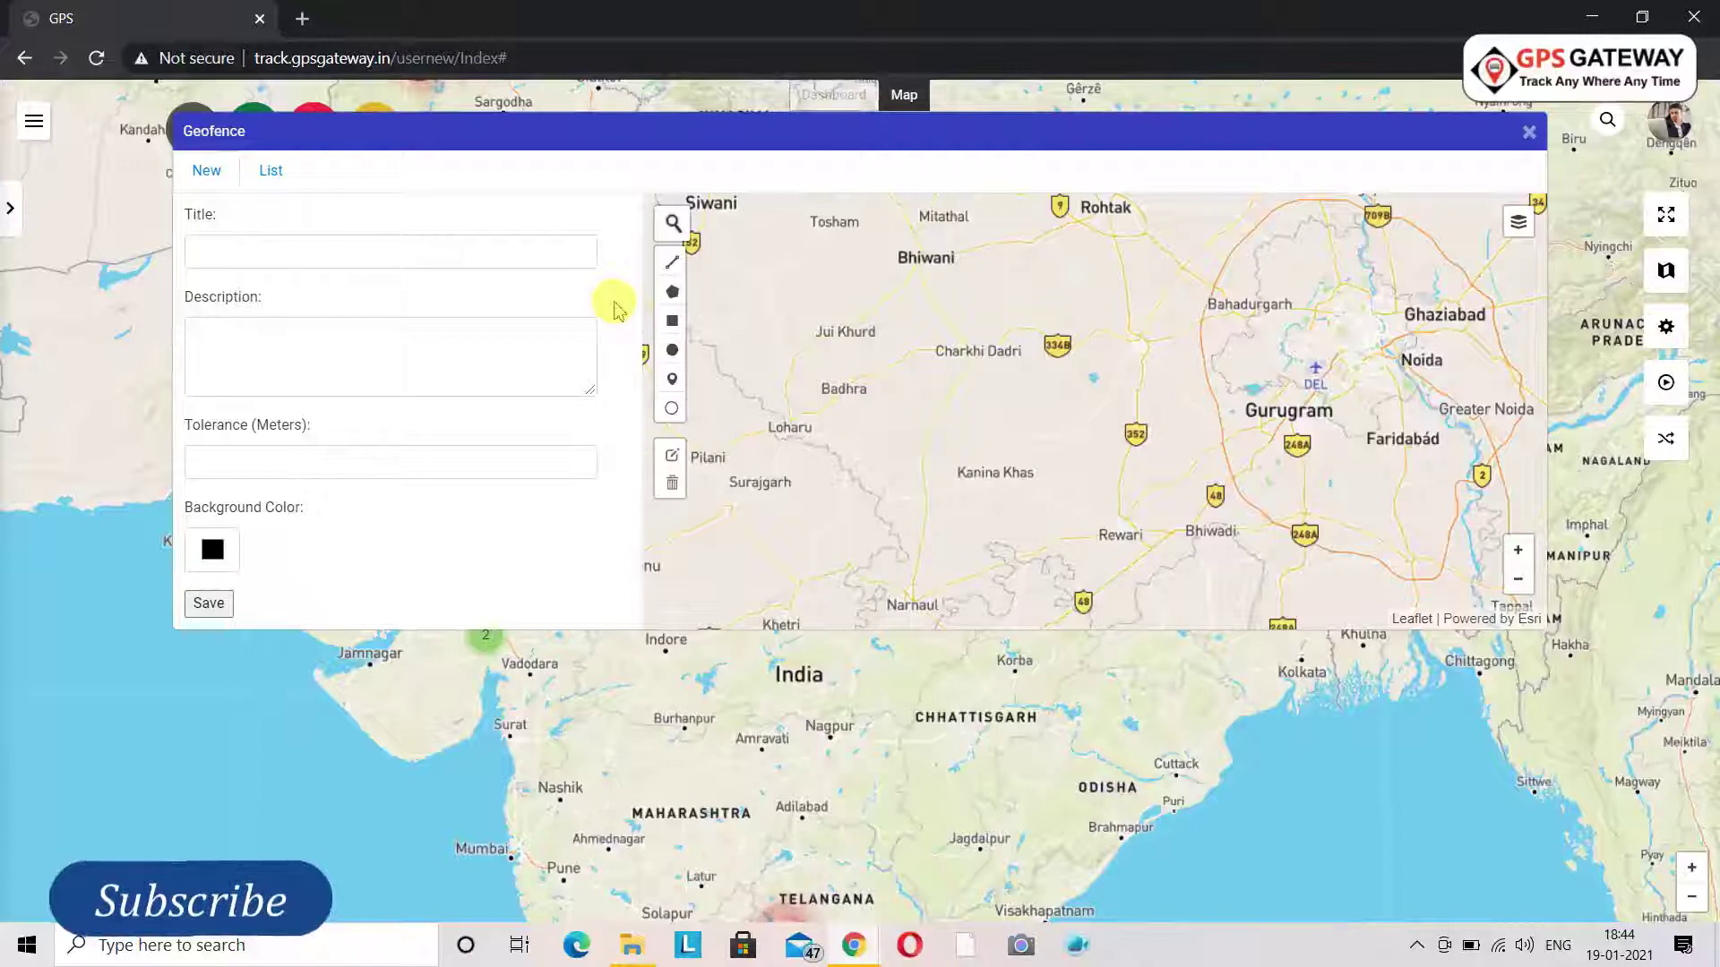
left_click(676, 226)
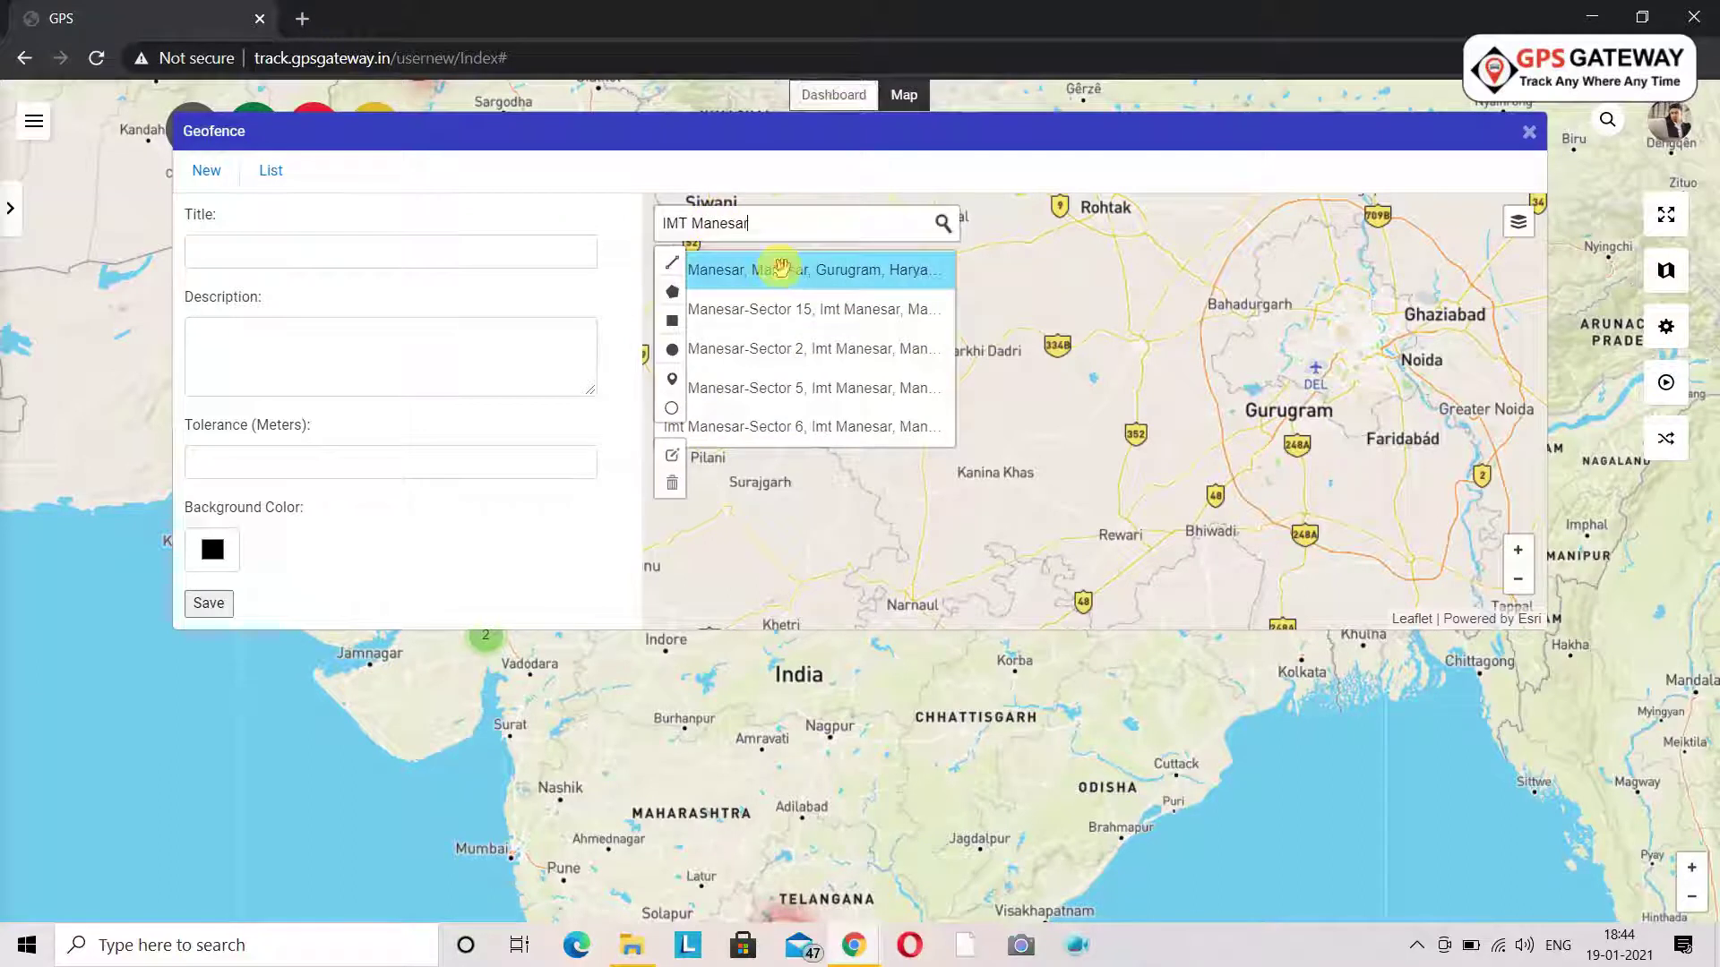
left_click(780, 269)
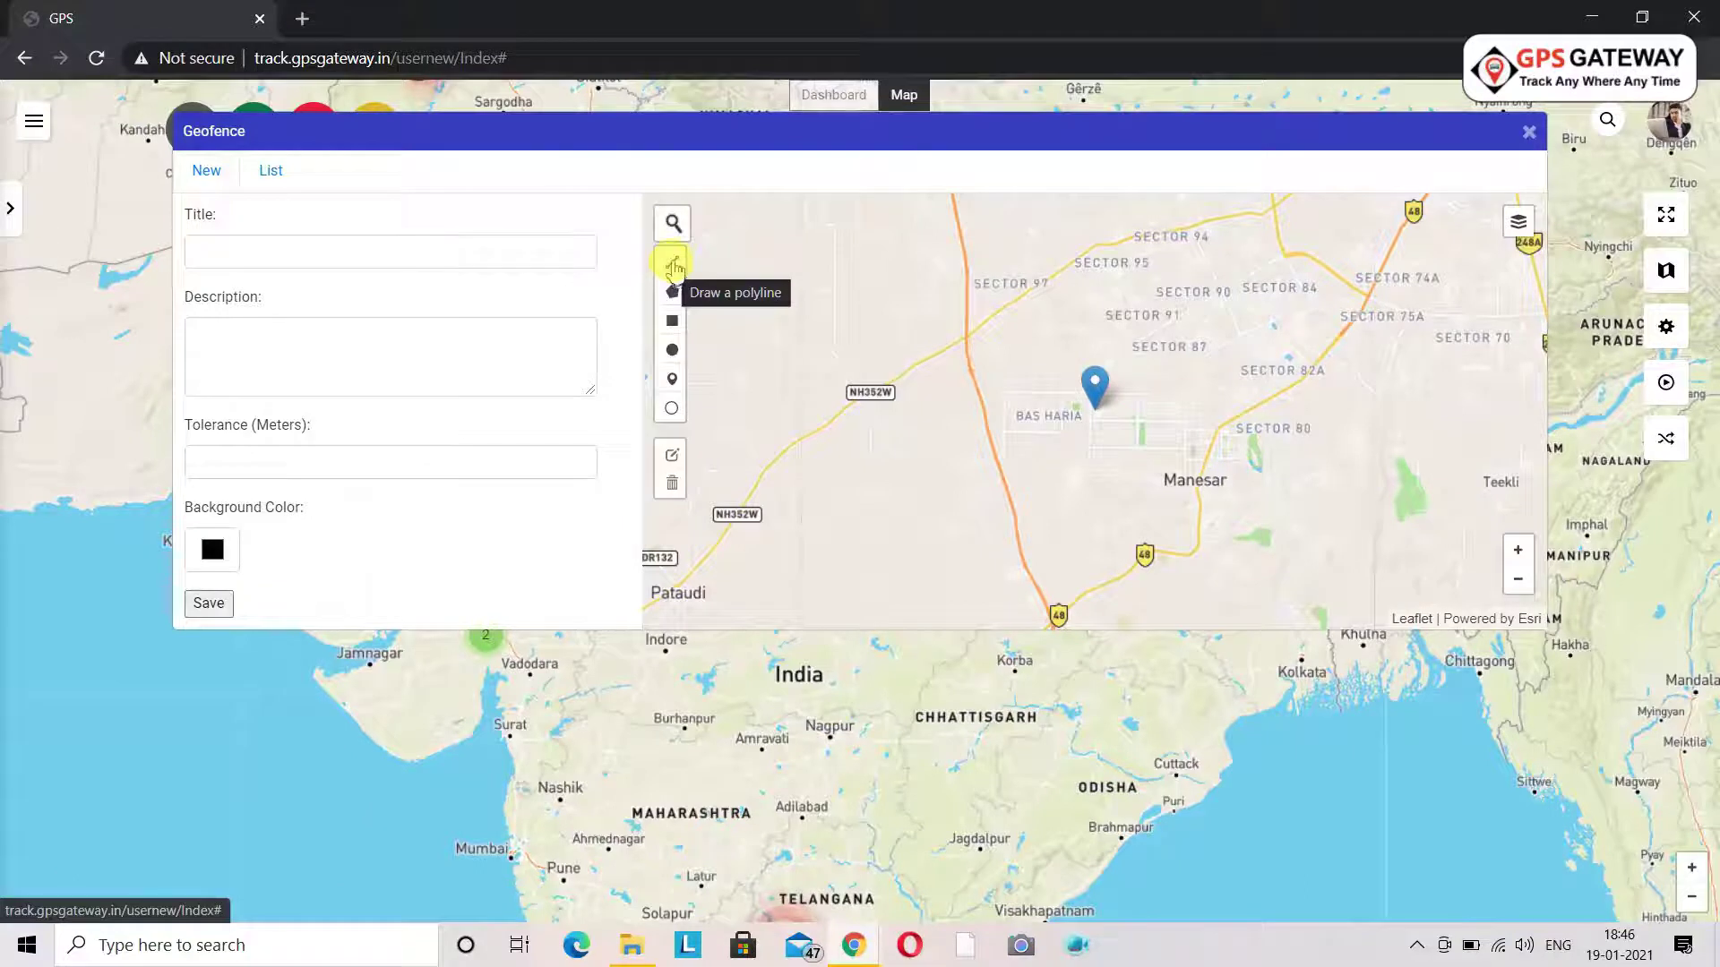
Title the geofence NH352W with the description 'Material loading and unloading route'
left_click(579, 255)
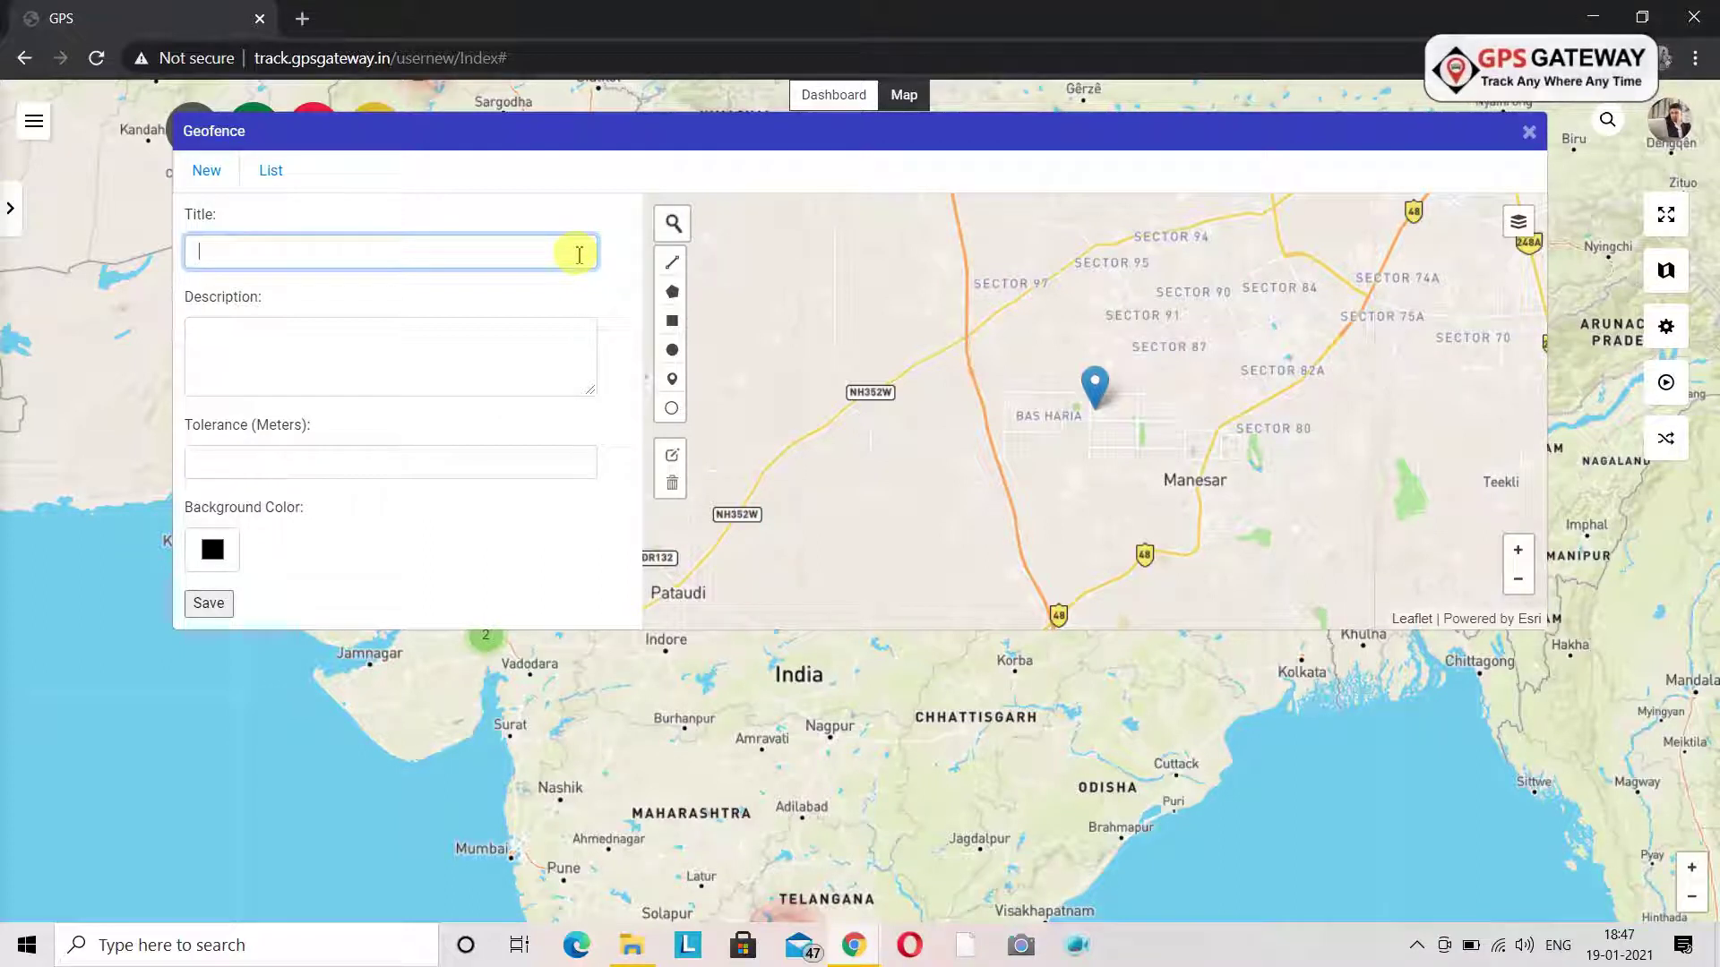
type("NH352W")
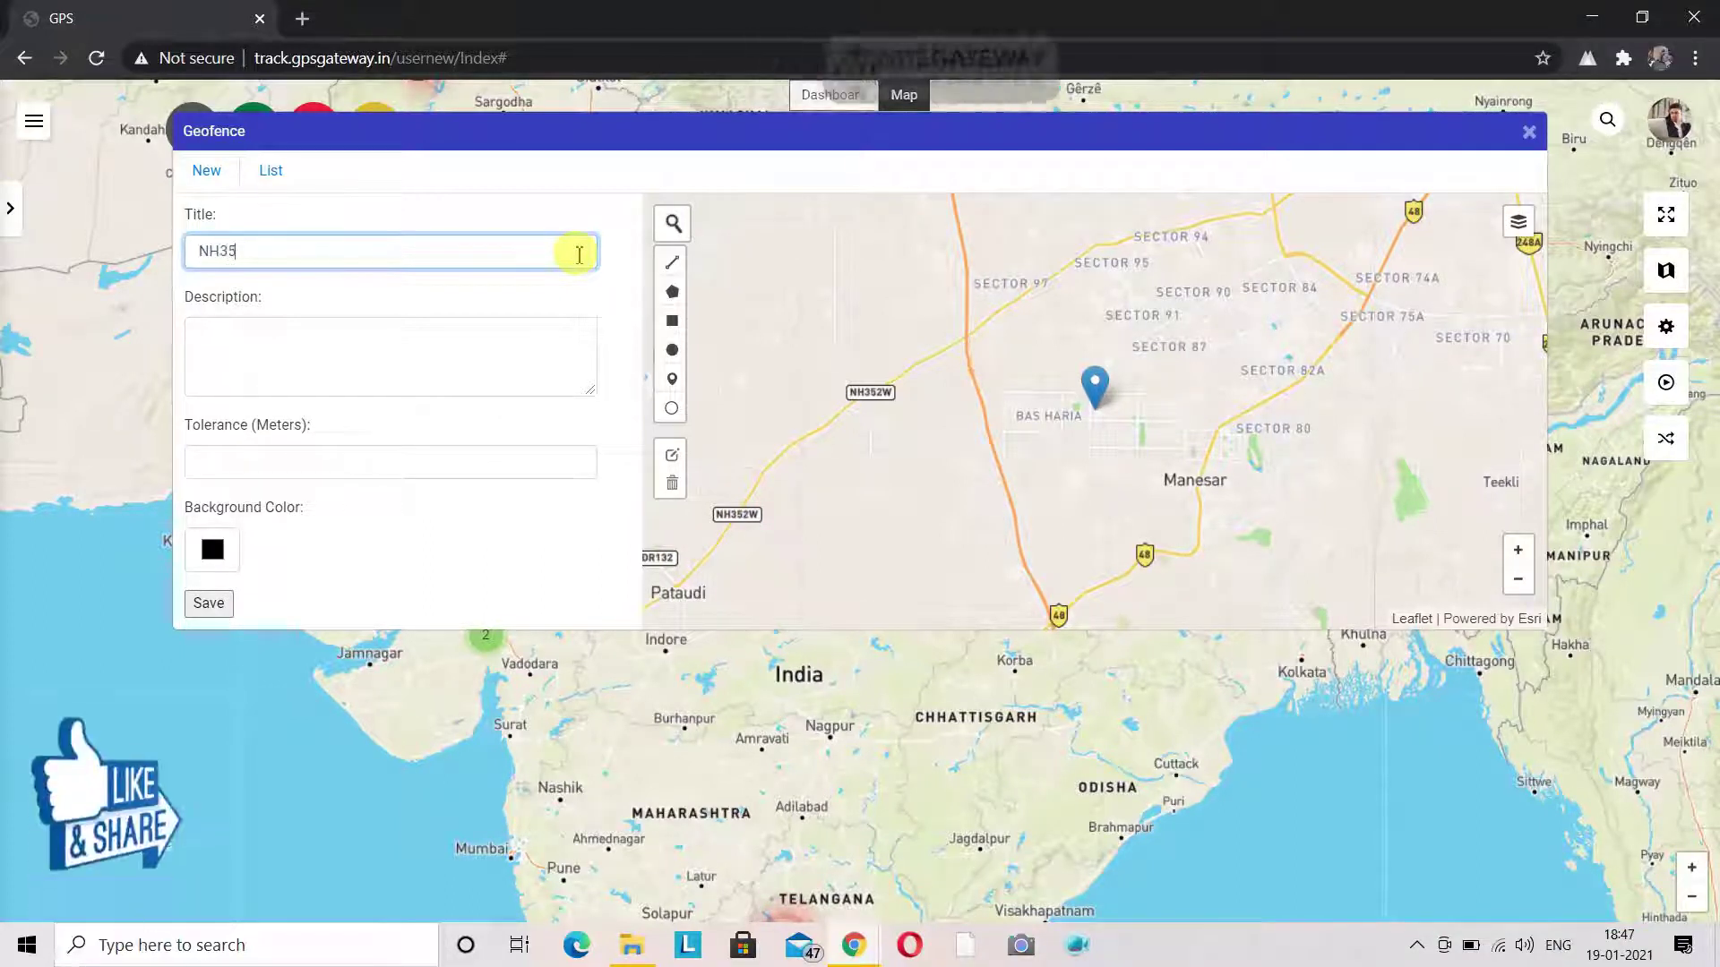
left_click(506, 360)
type("Materail")
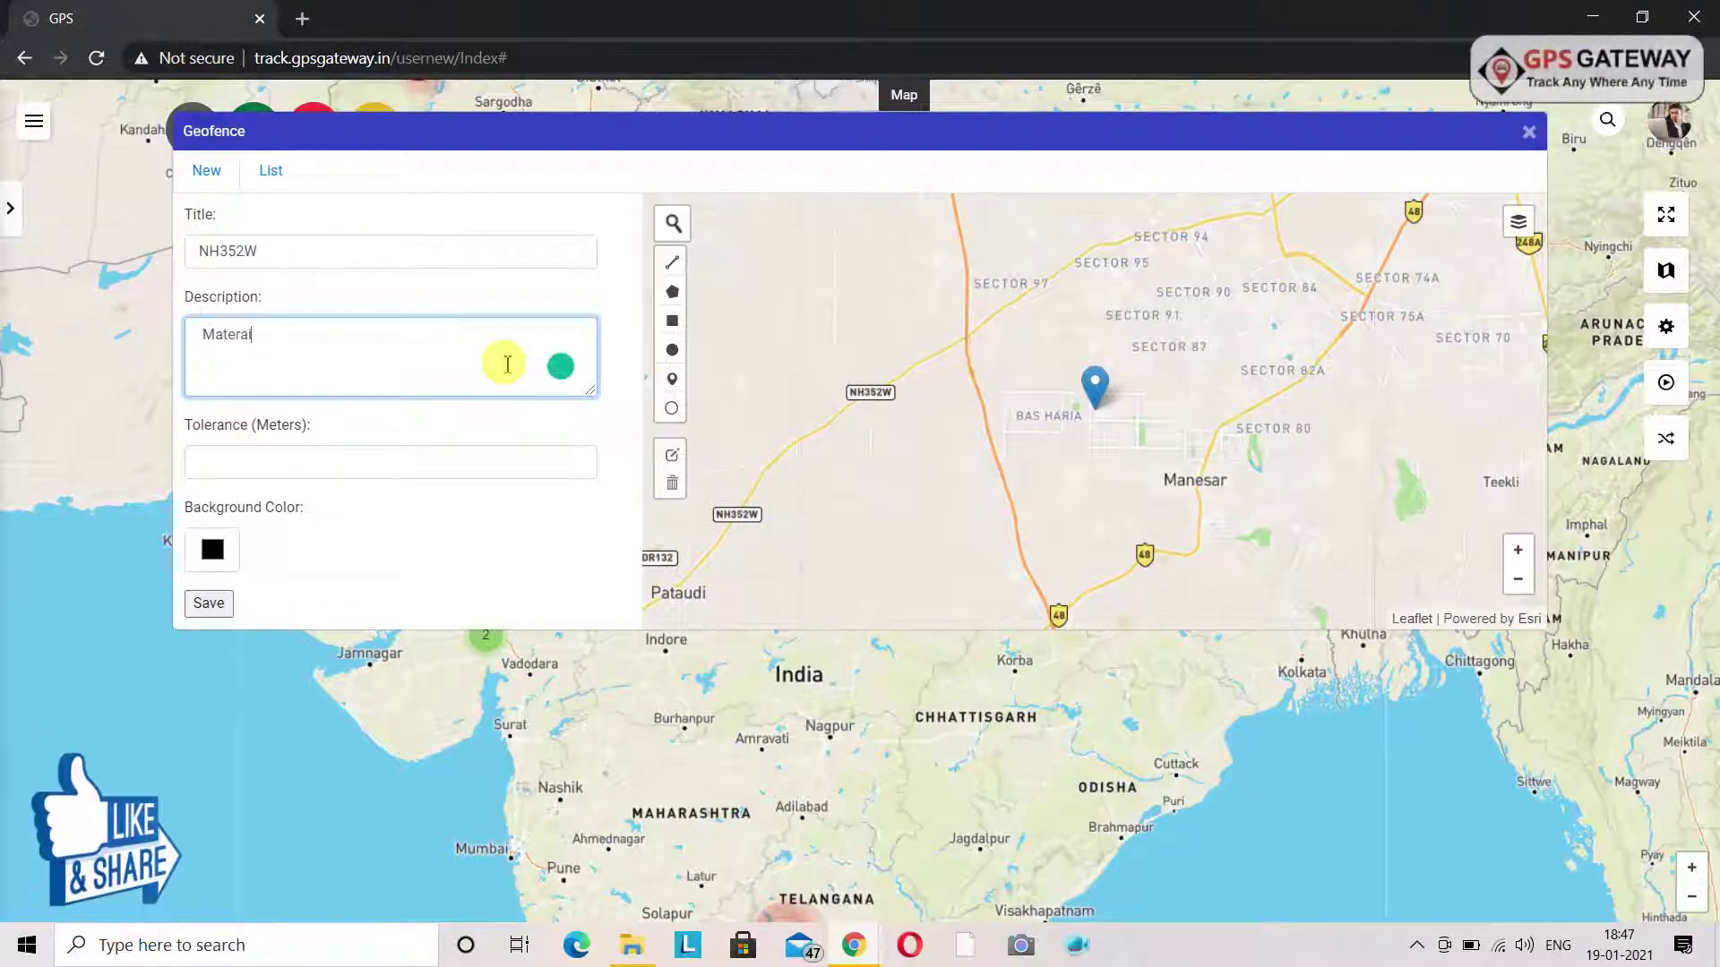
key("BackSpace")
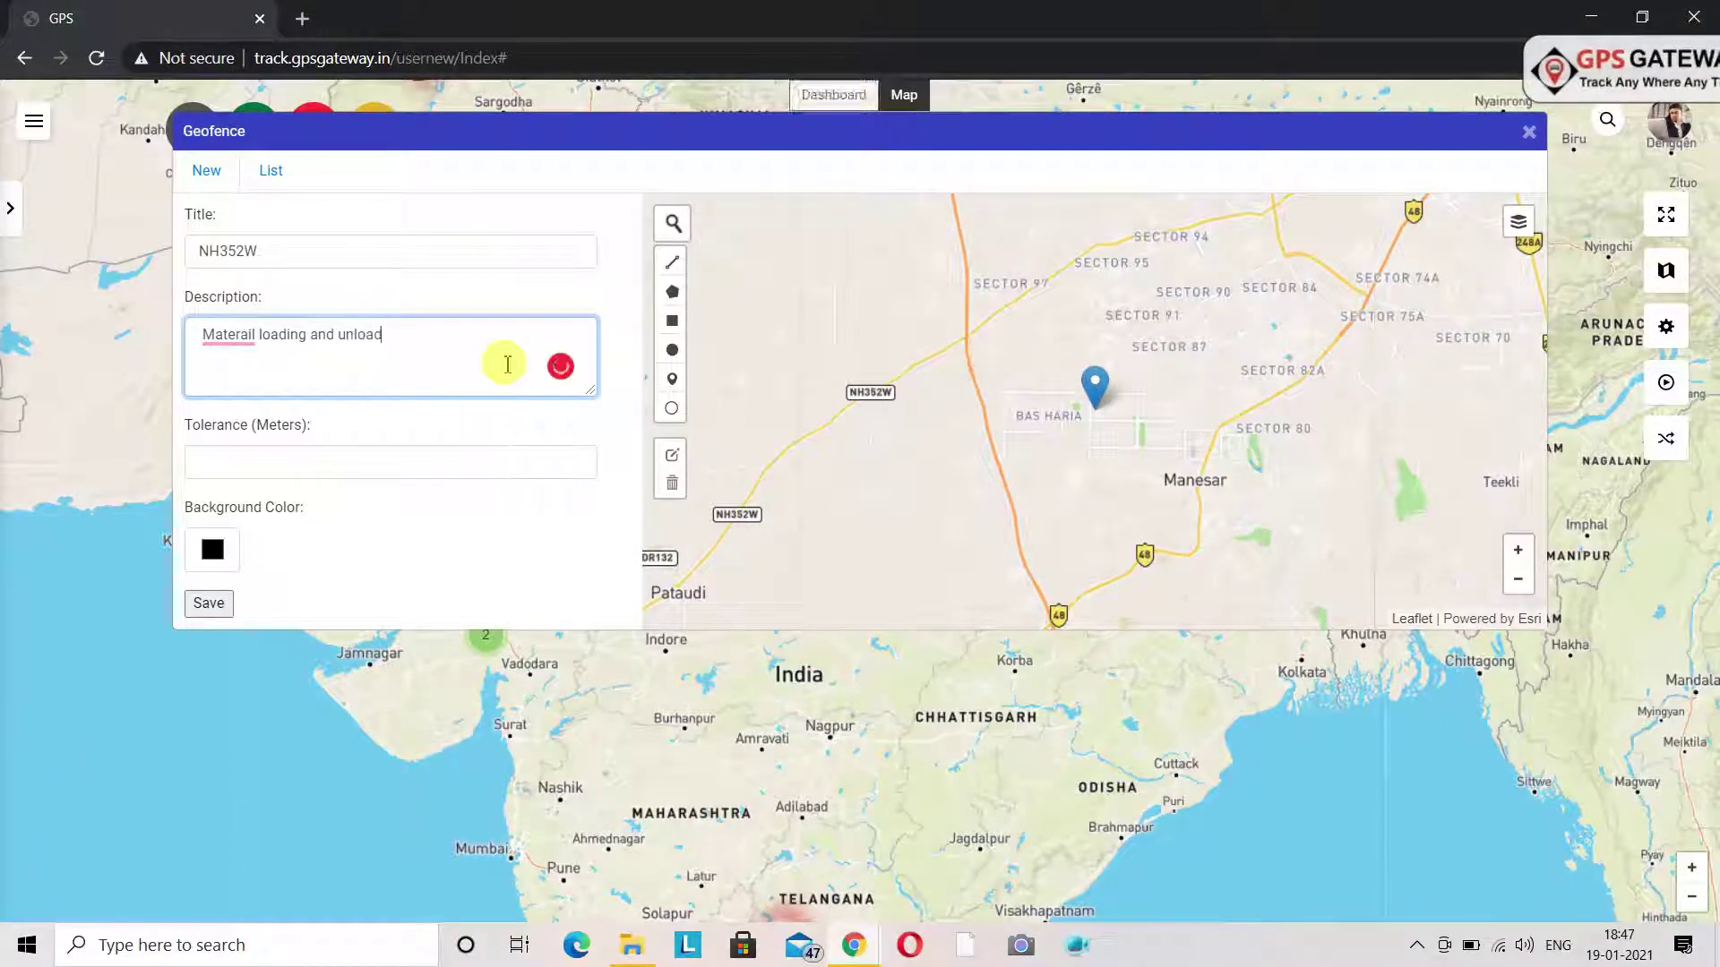
left_click(235, 335)
left_click(230, 373)
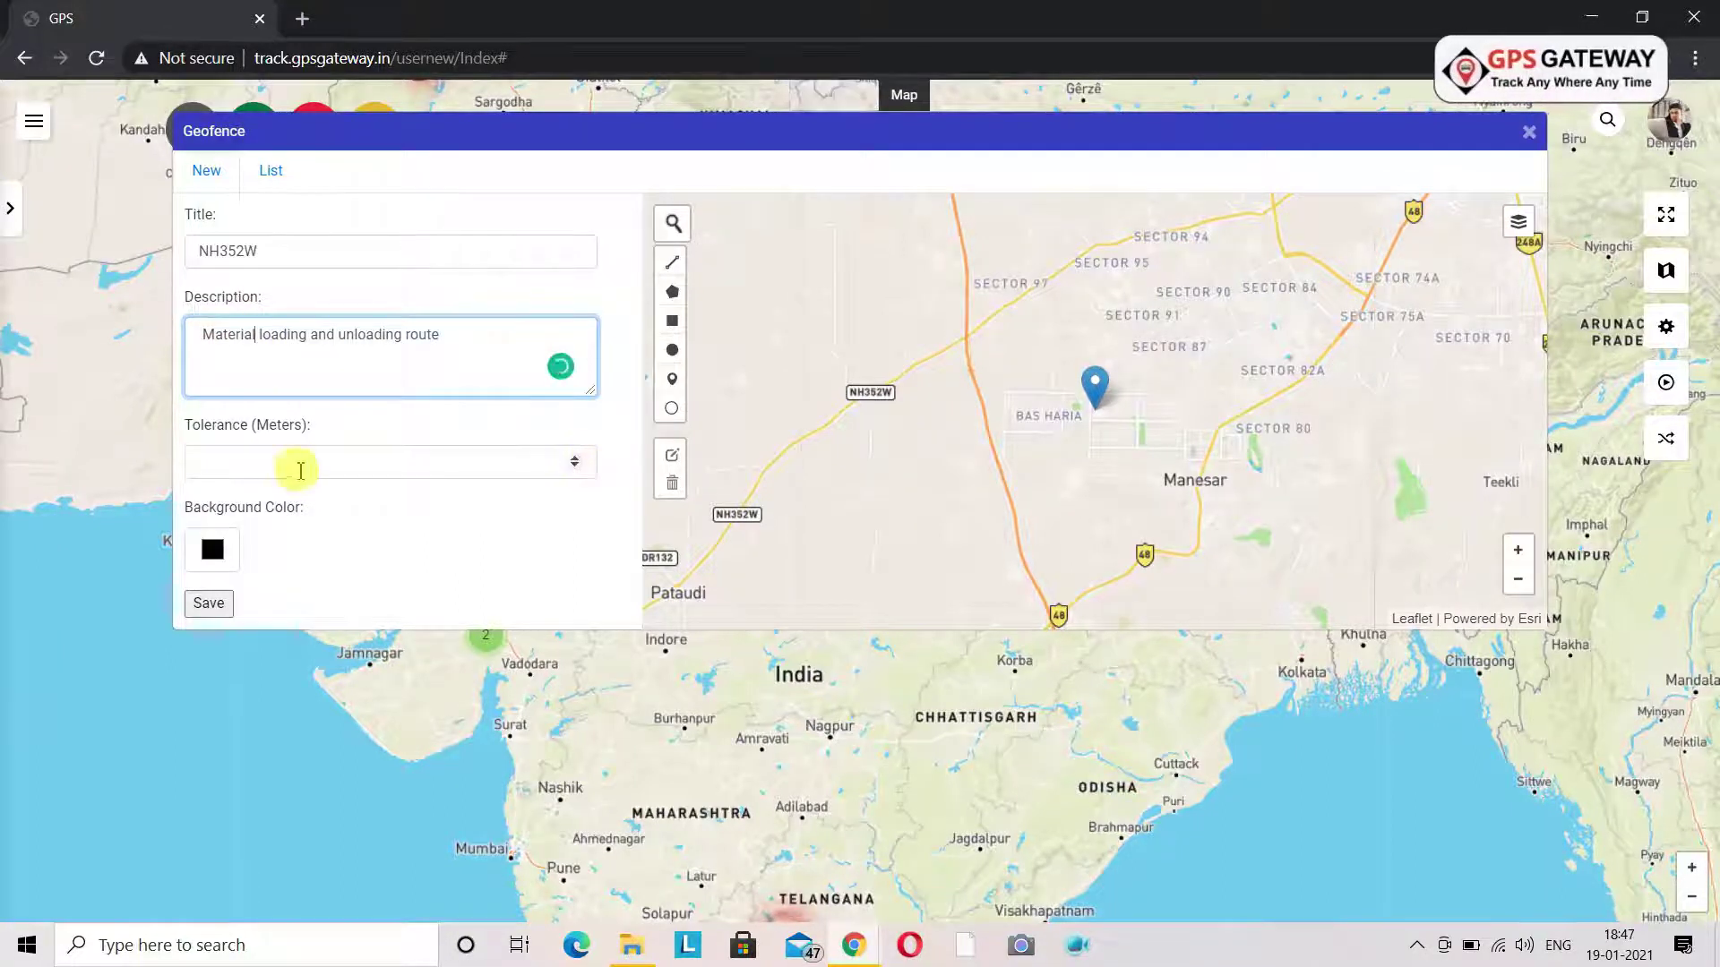
Set tolerance to 10 metres, pick a black background colour, and try saving
left_click(577, 462)
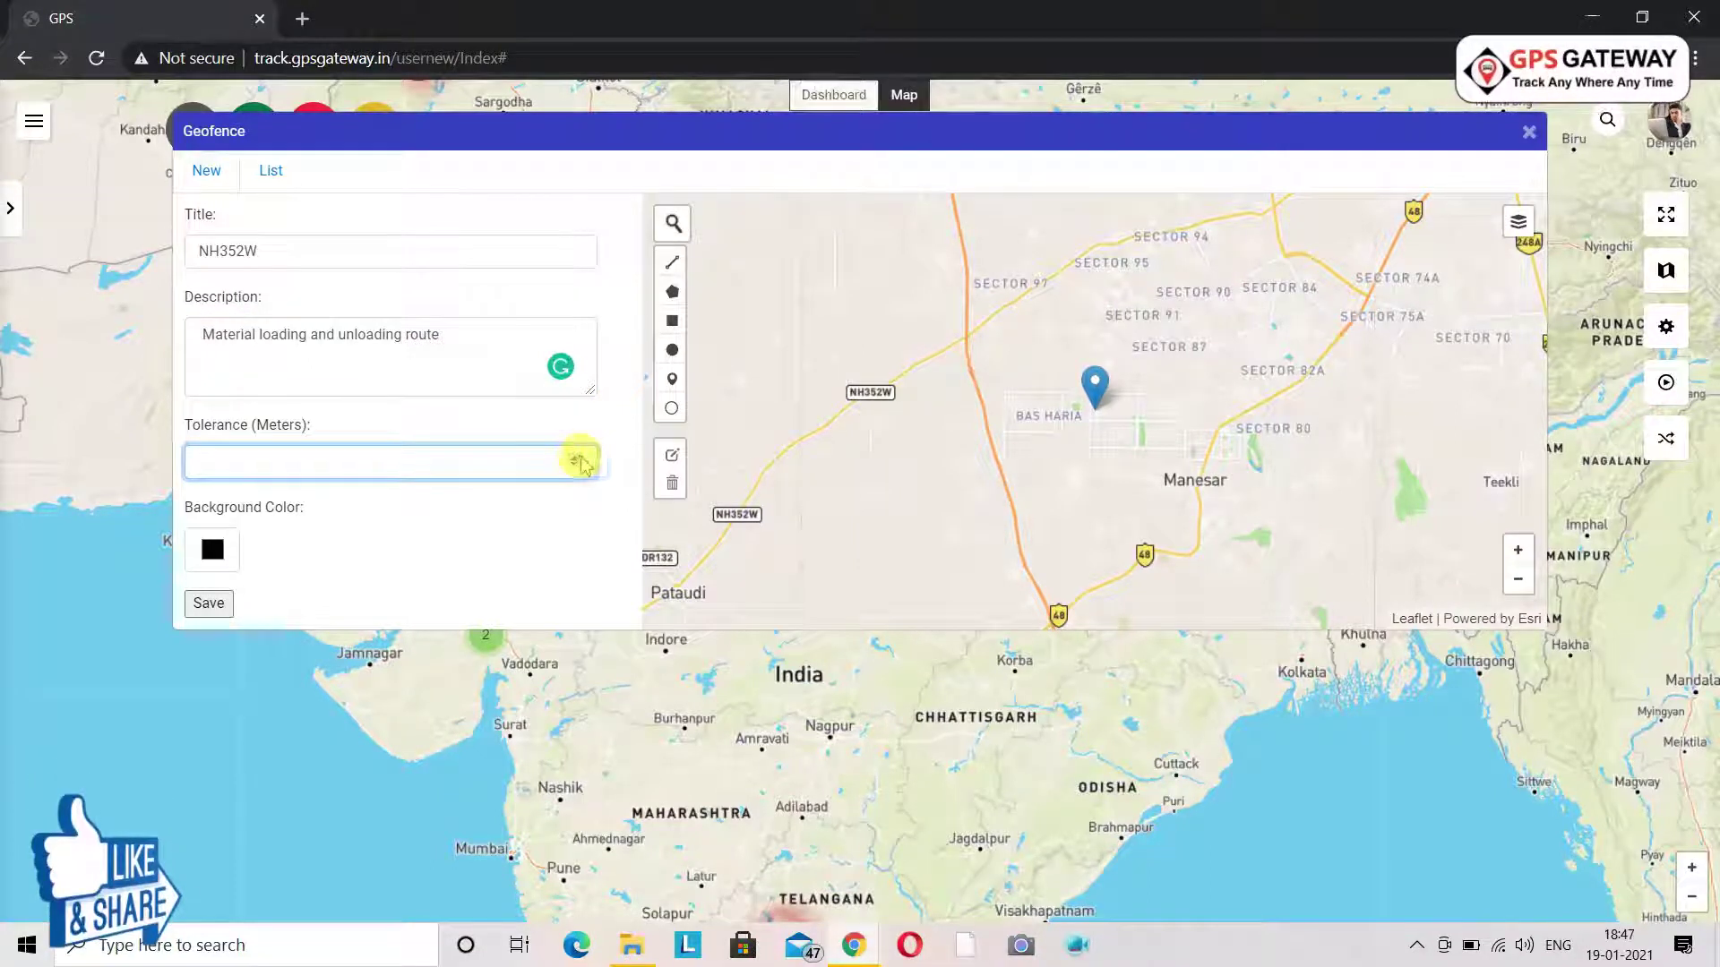
left_click(575, 466)
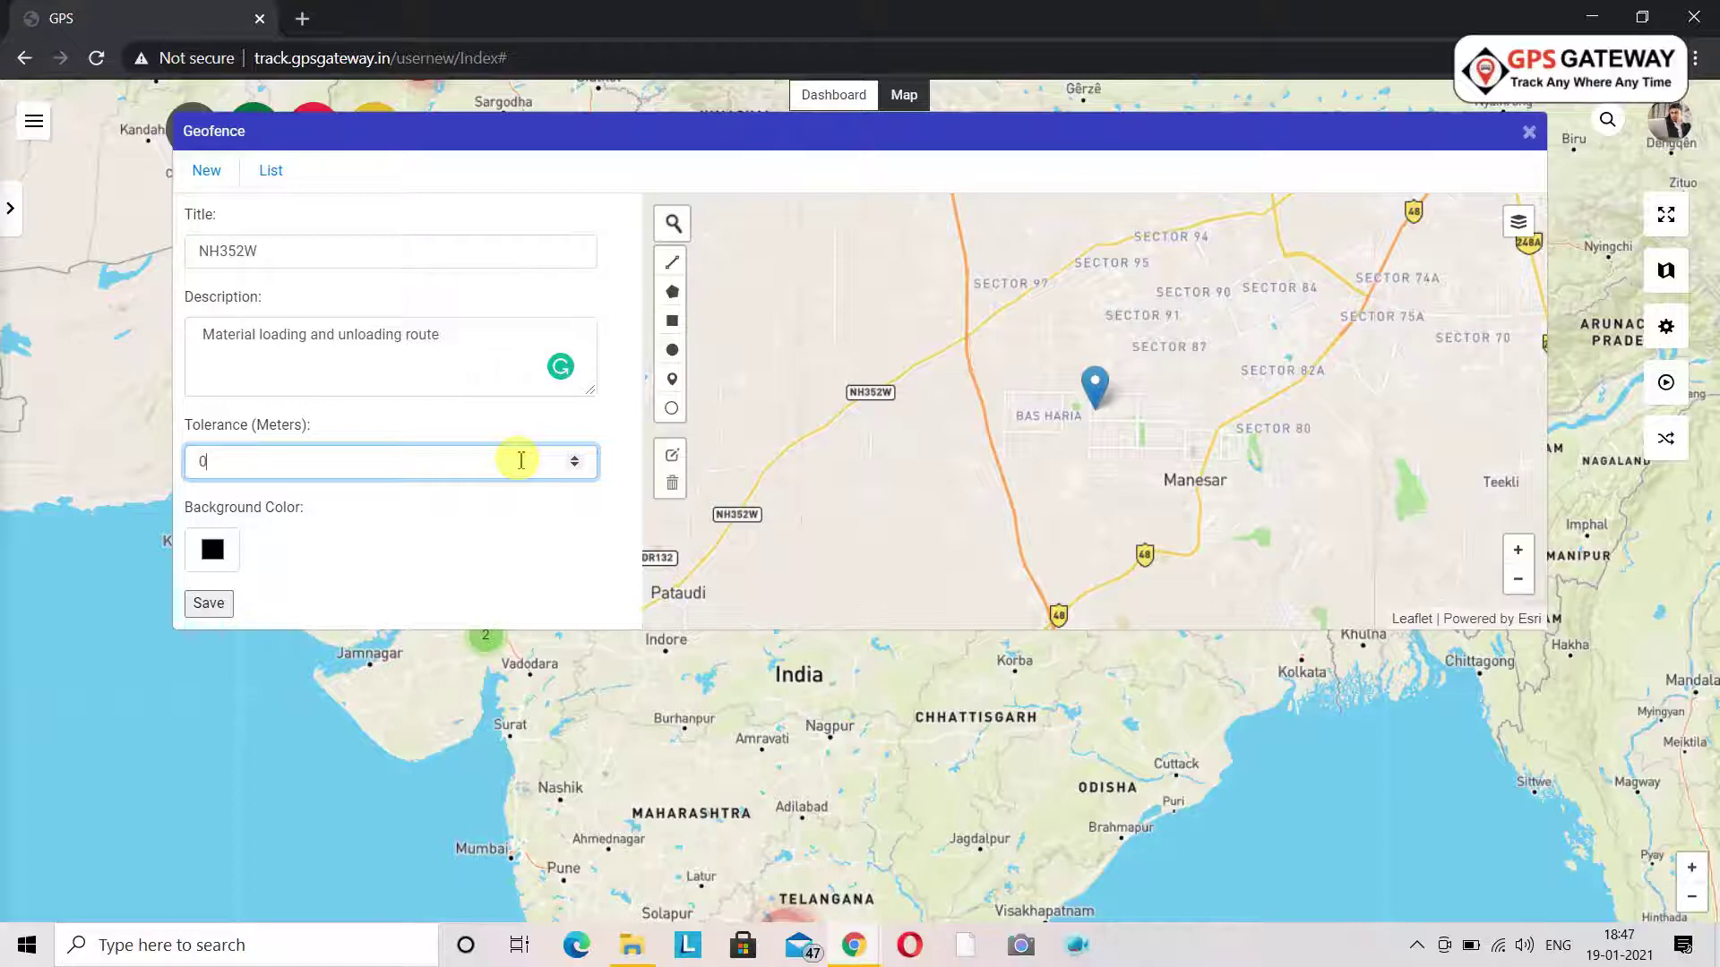
key("BackSpace")
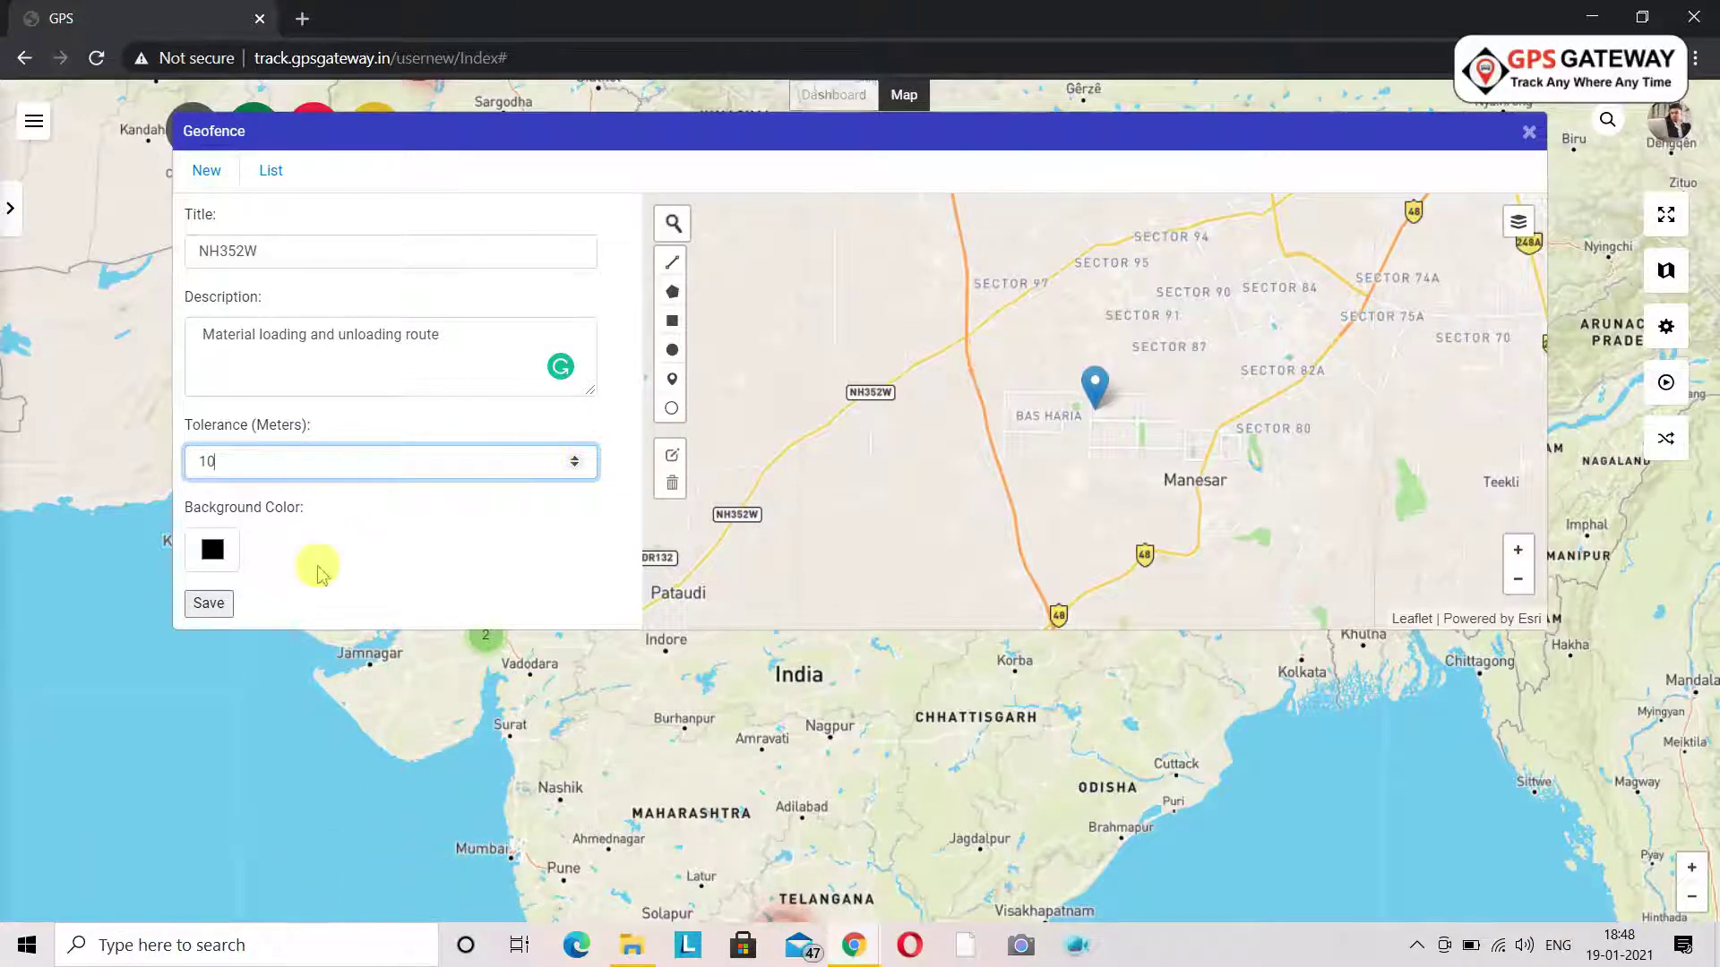
left_click(215, 552)
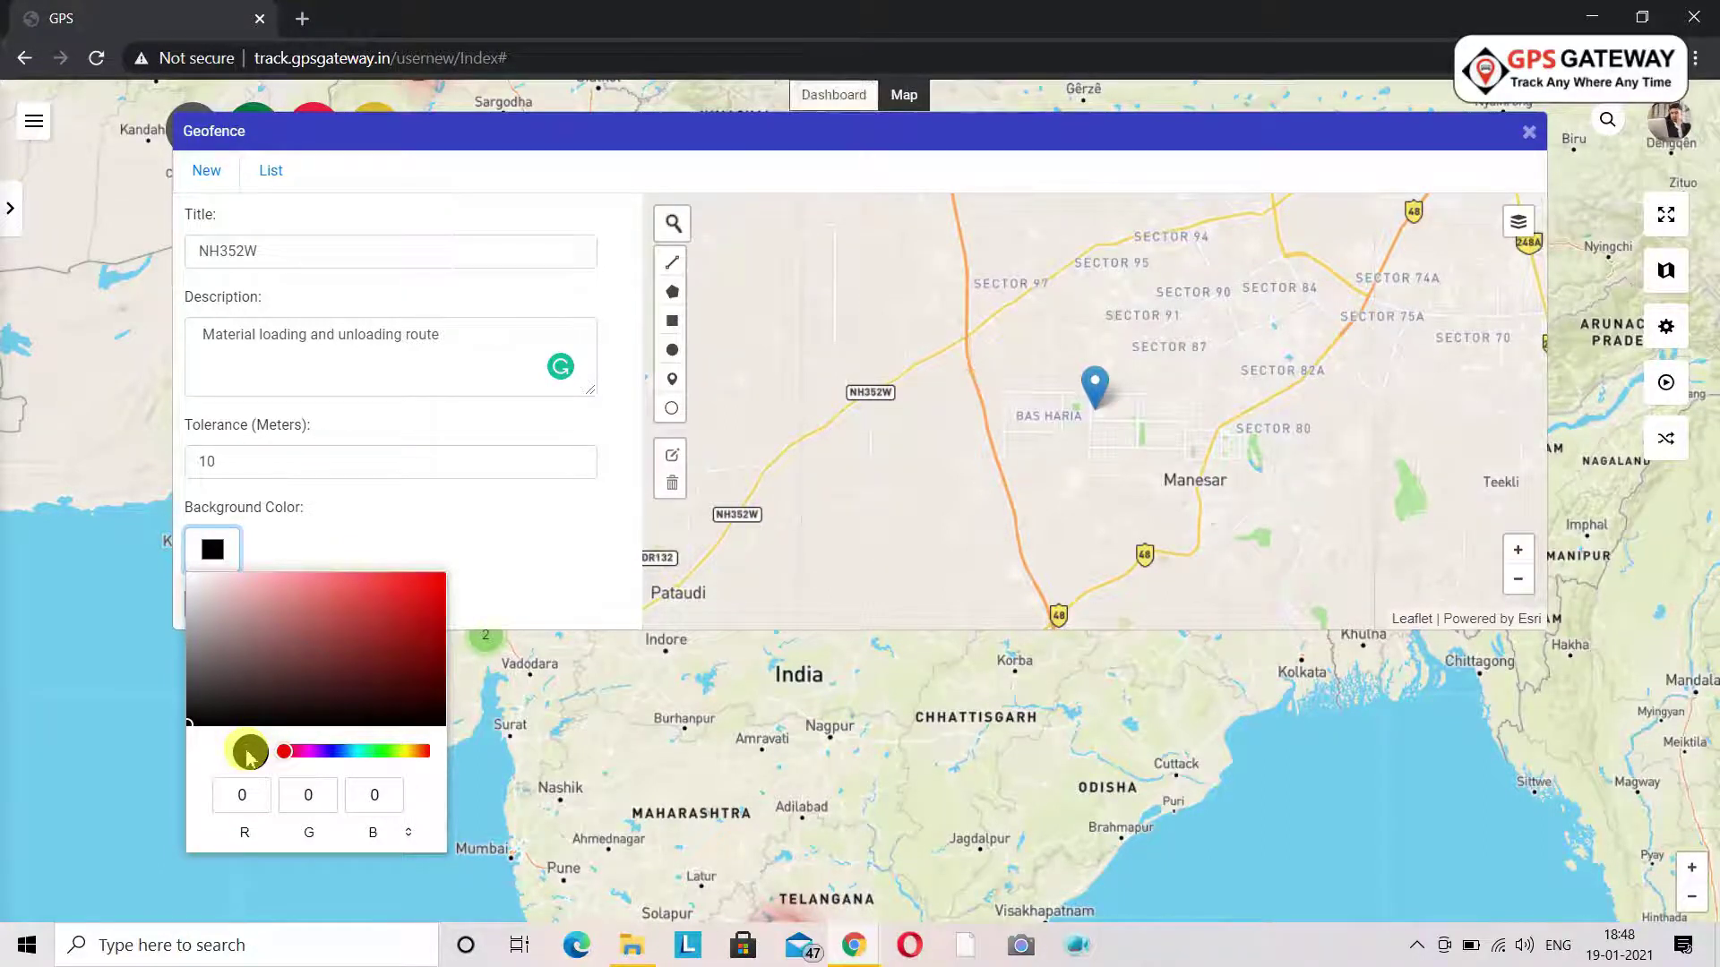
left_click(357, 537)
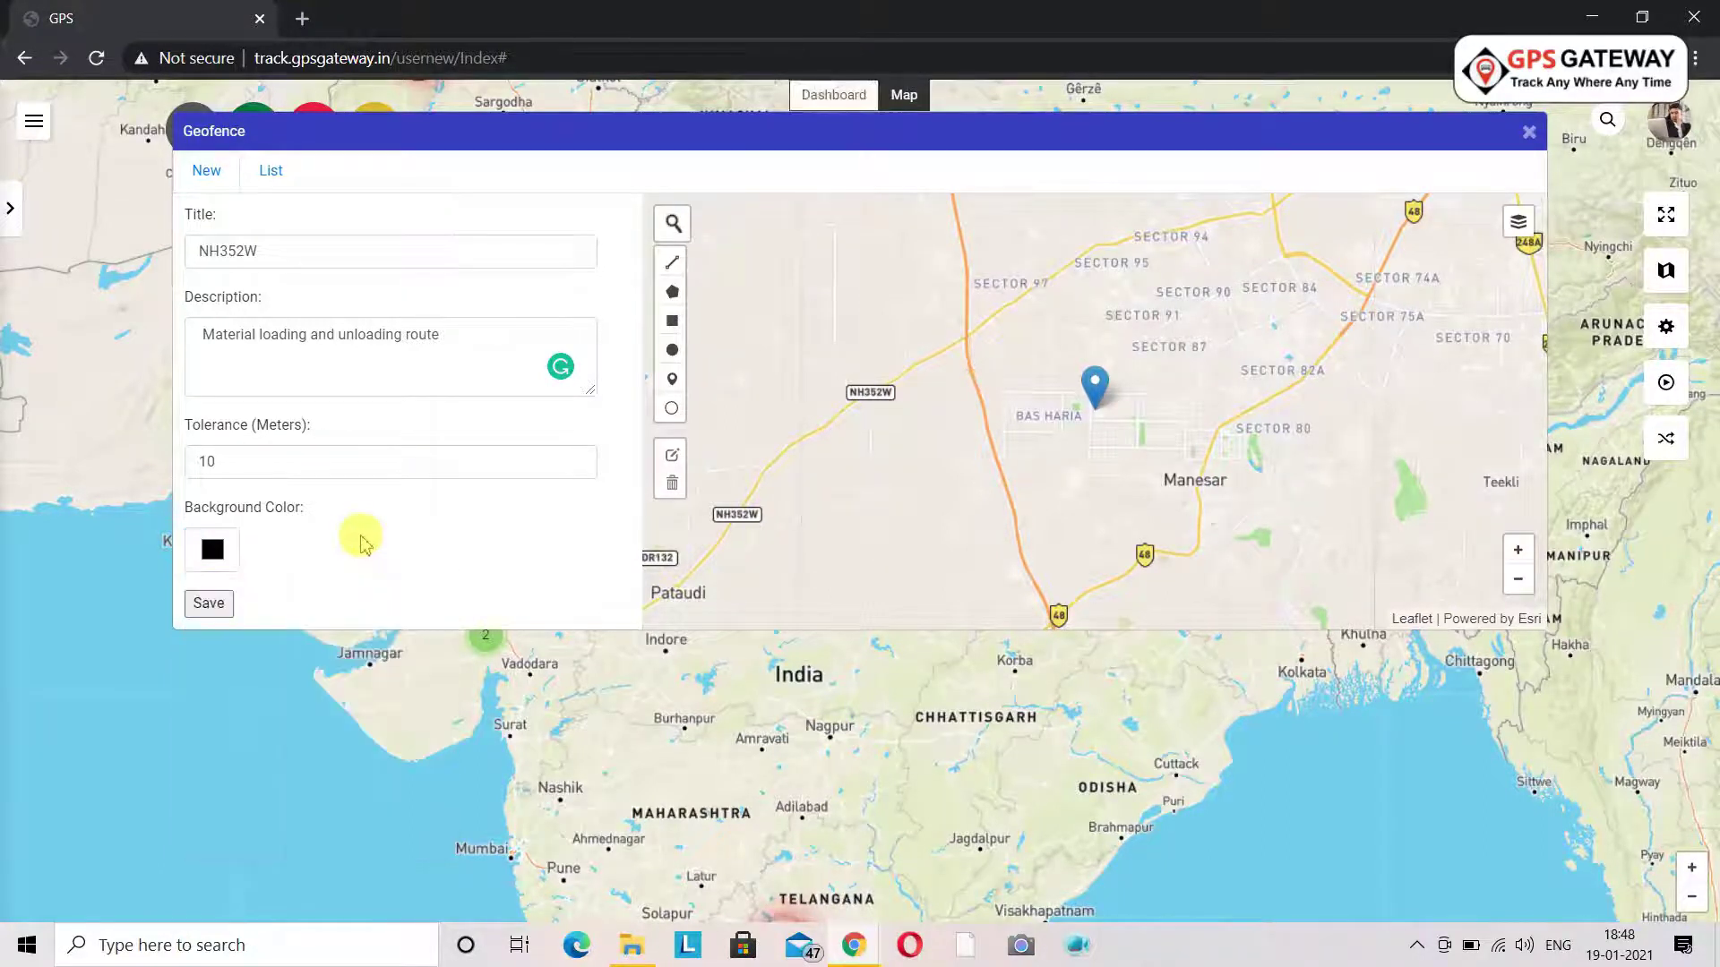
left_click(209, 605)
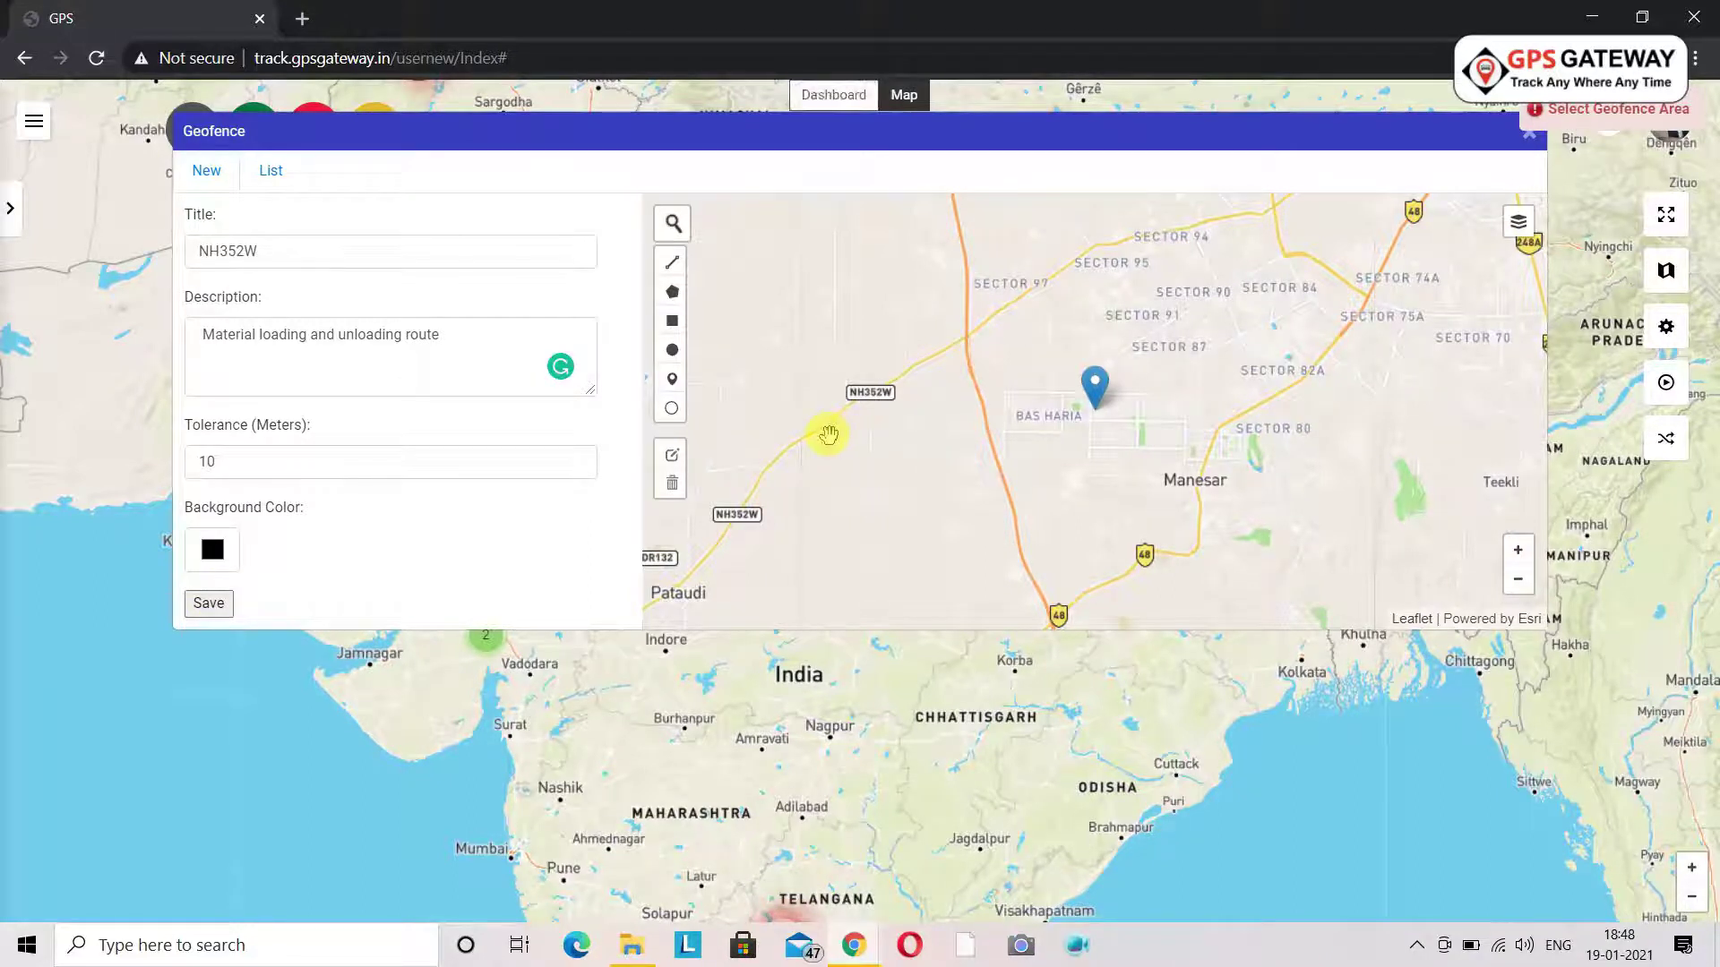
Try drawing a polyline from NH352W toward Sector 97, then cancel it
left_click(674, 262)
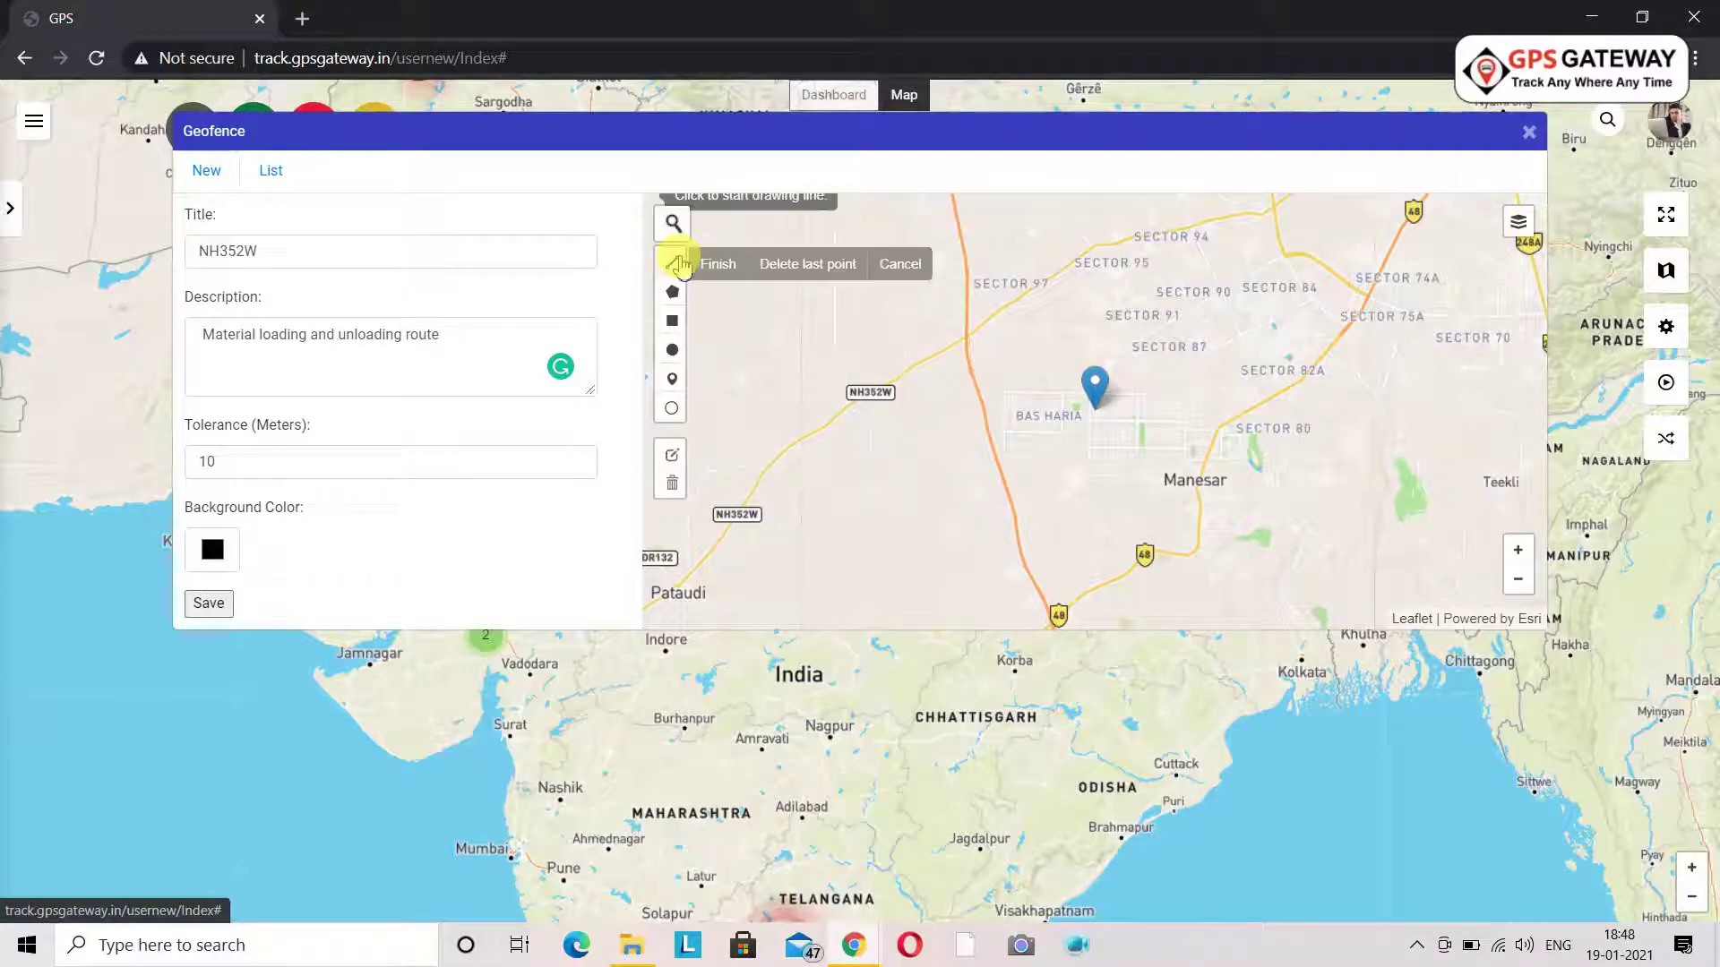
left_click(800, 439)
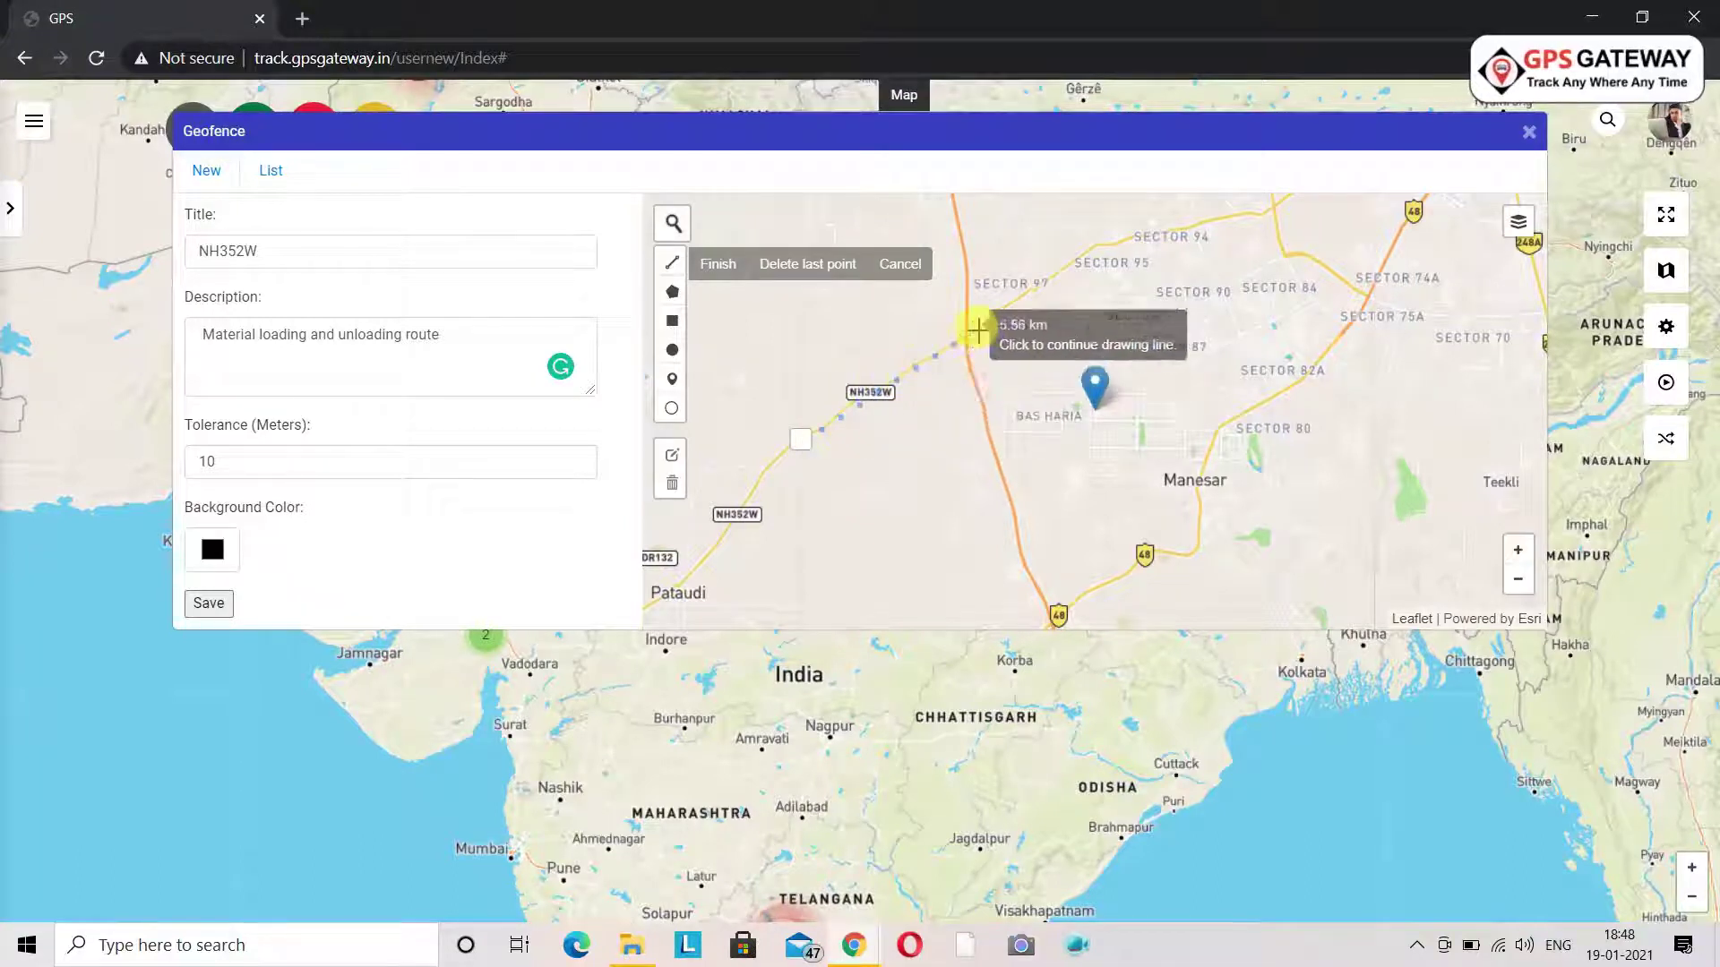
left_click(1075, 291)
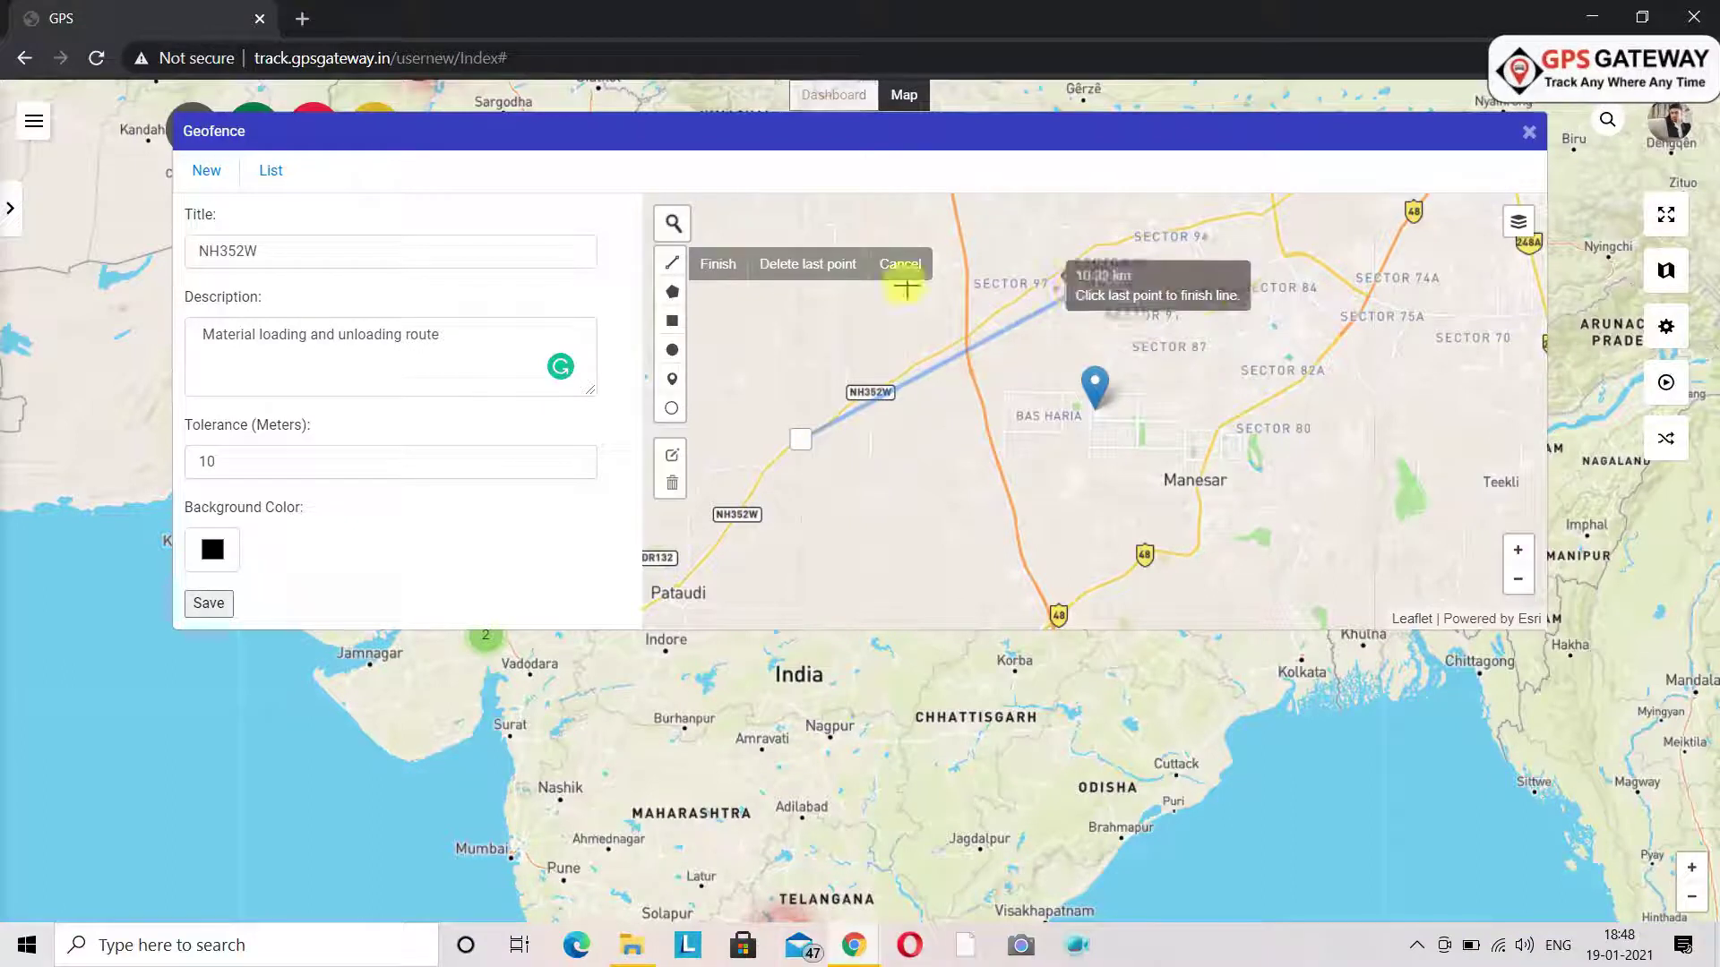
left_click(842, 270)
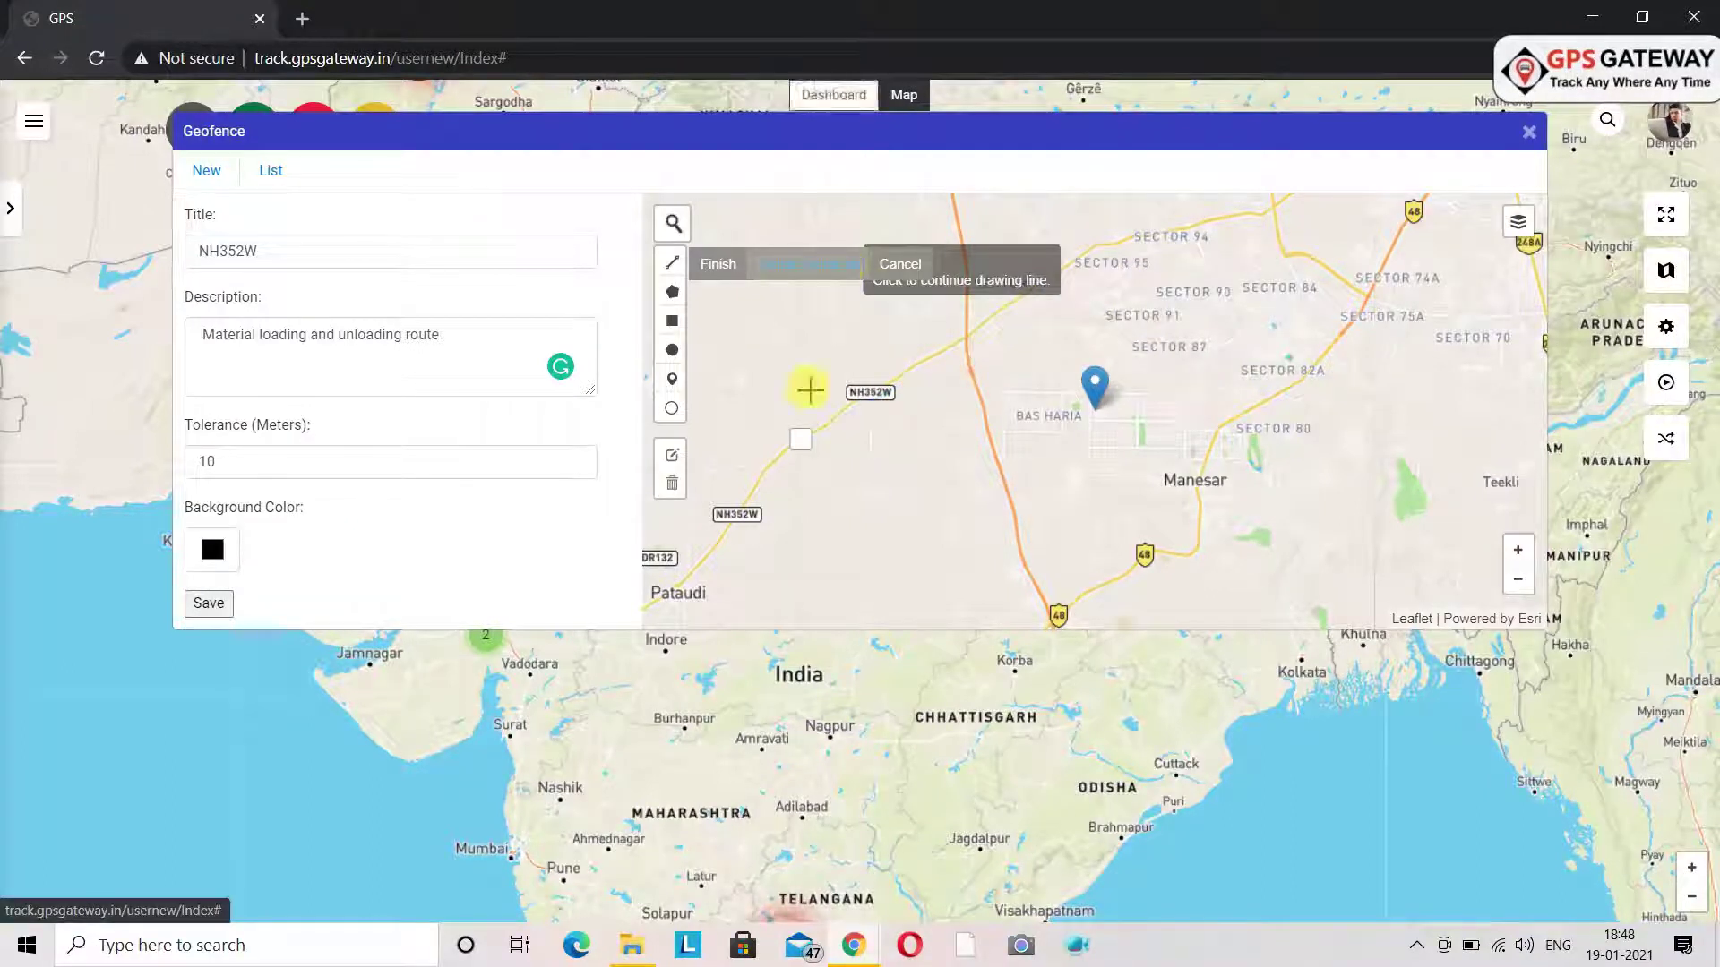
left_click(801, 439)
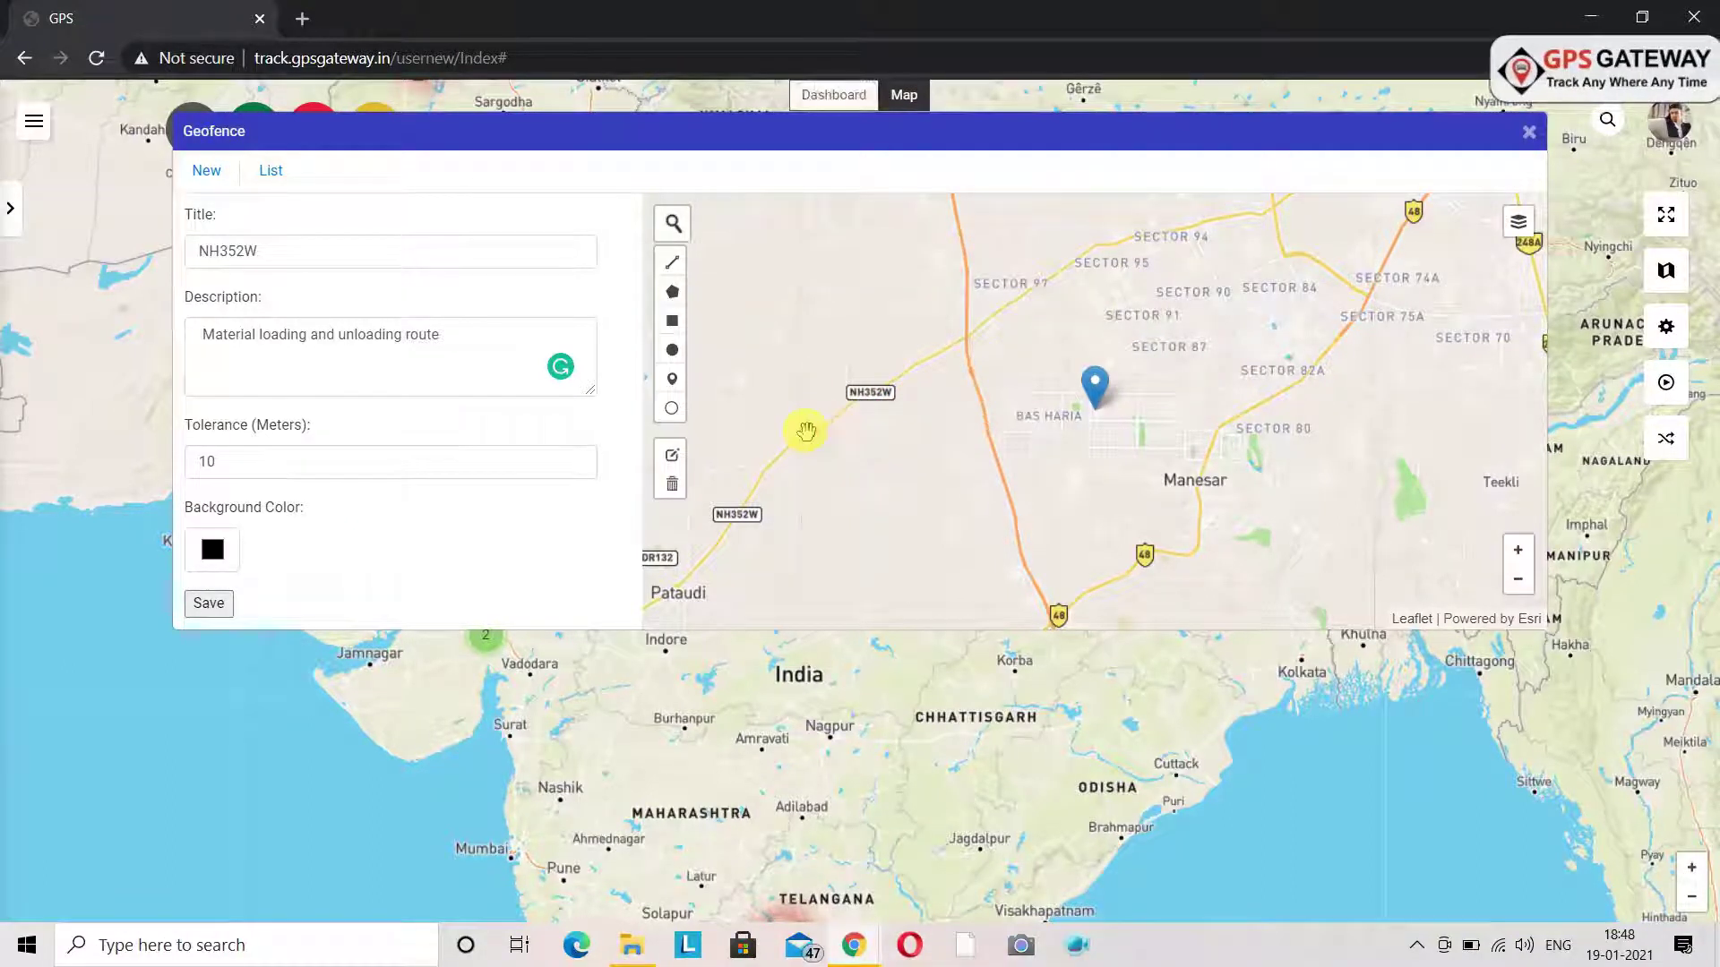
Redraw the route line from near NH352W toward Sector 95, then start removing it
left_click(671, 261)
left_click(812, 432)
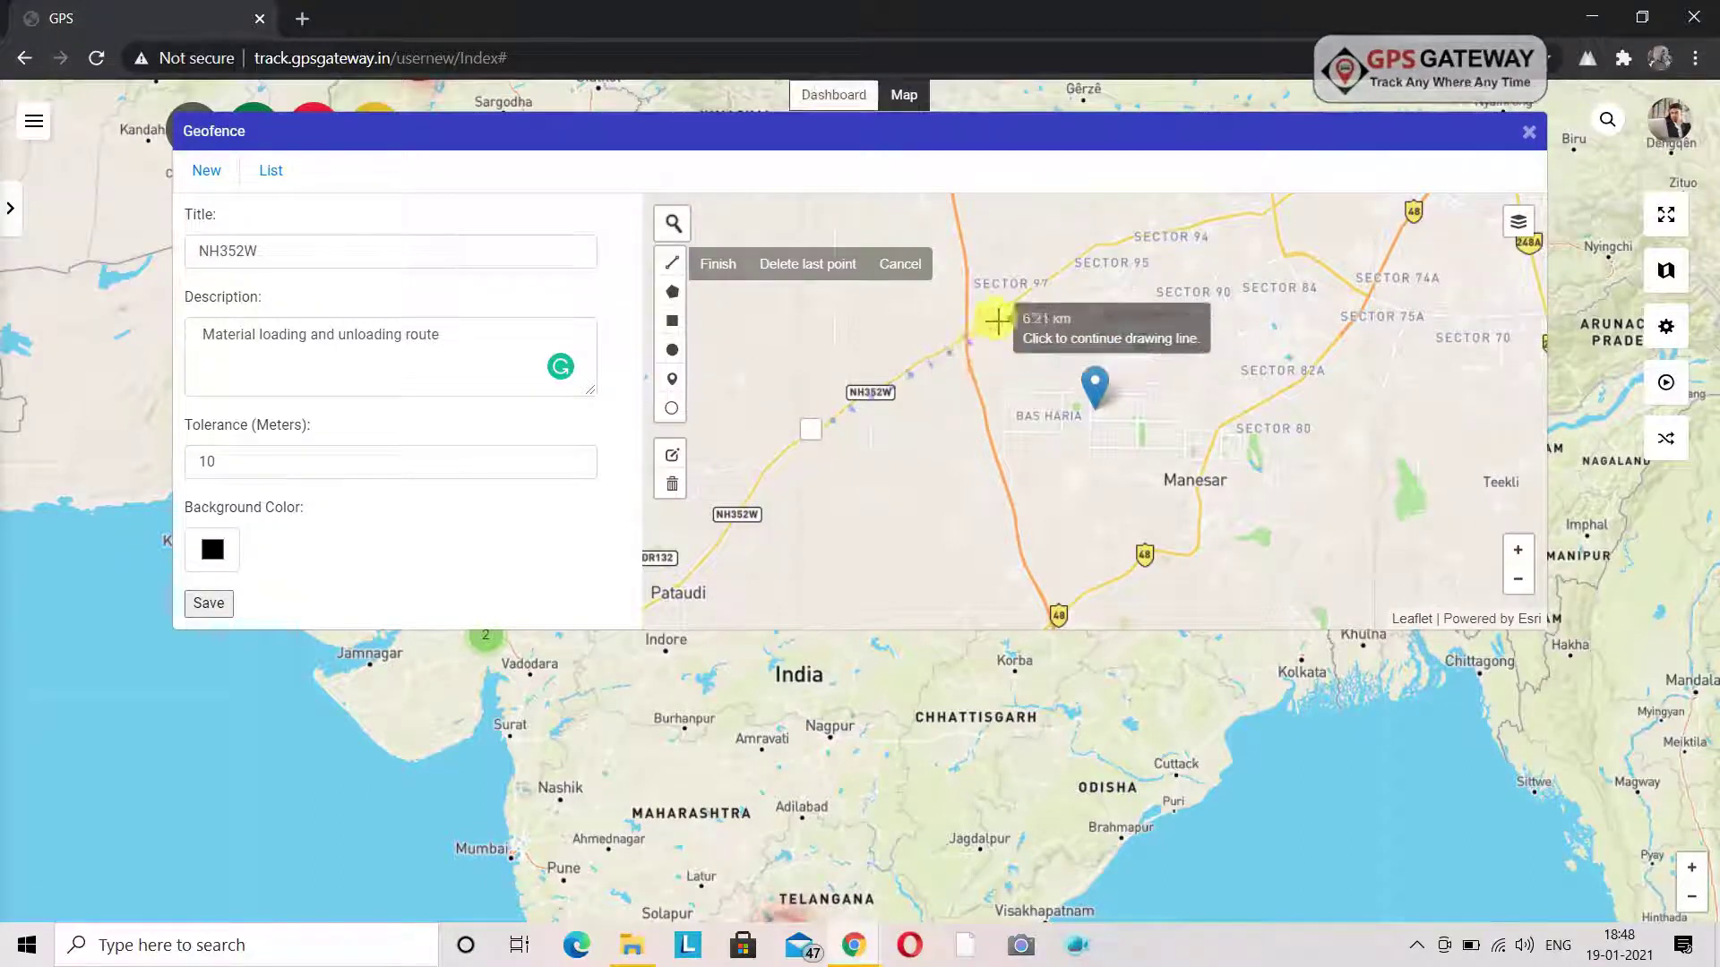
left_click(1007, 306)
left_click(672, 483)
left_click(840, 484)
left_click(672, 261)
left_click(916, 374)
left_click(1092, 244)
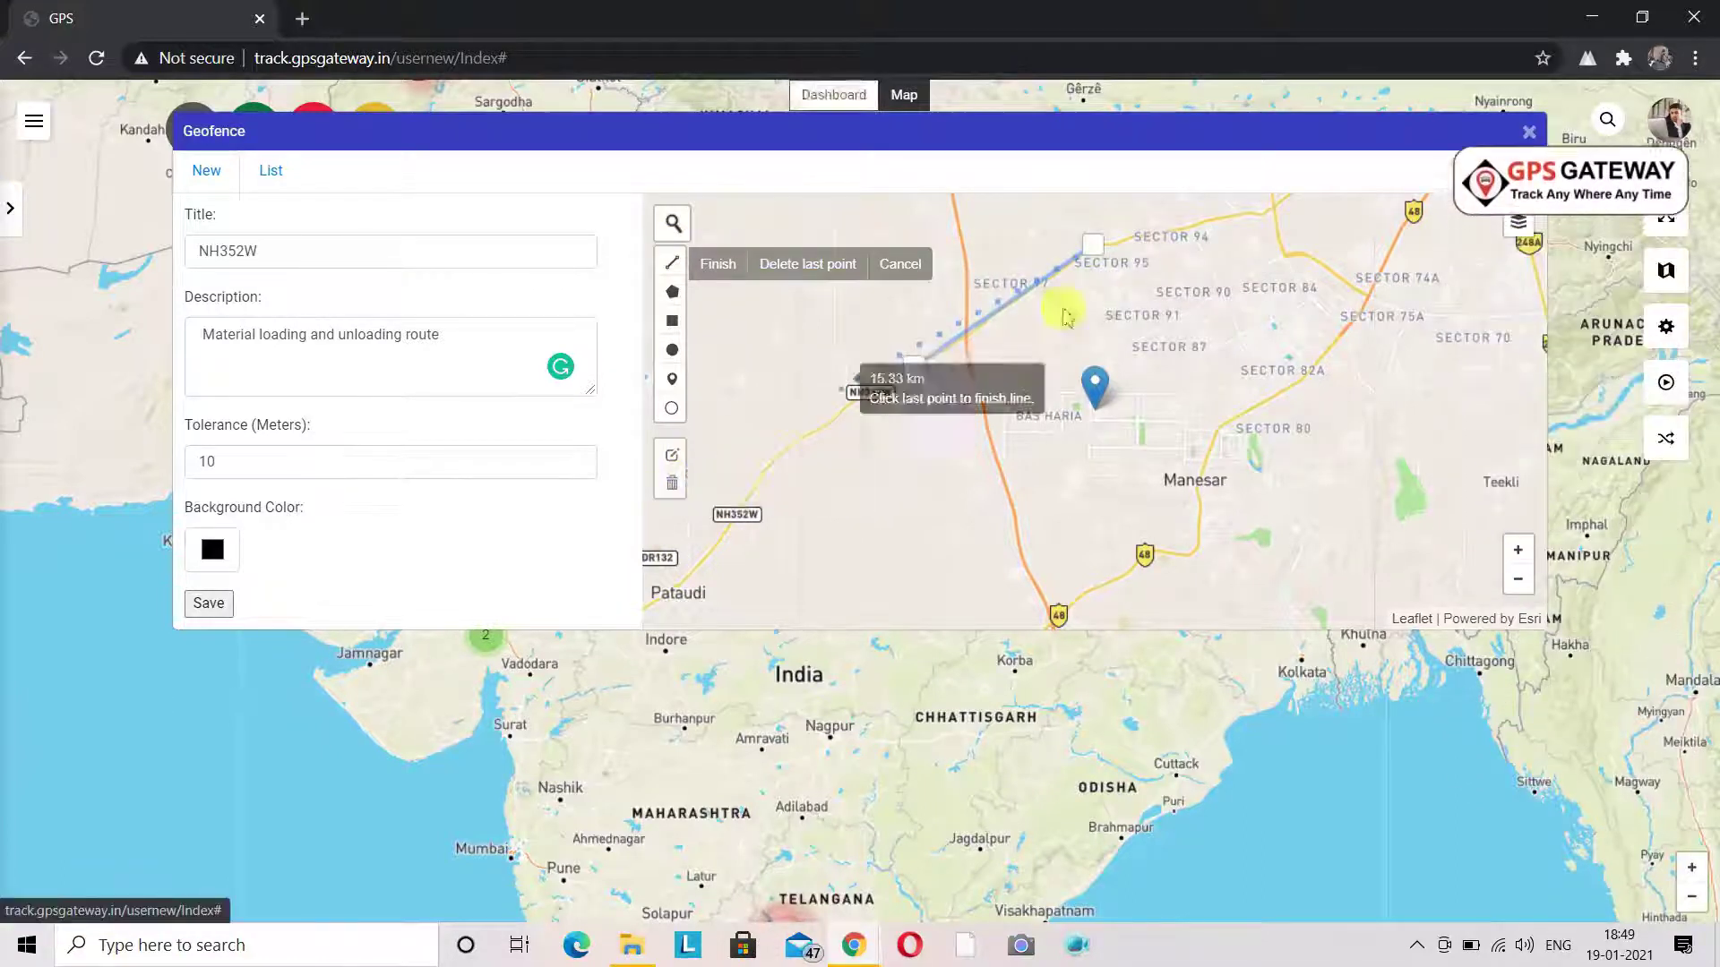
left_click(671, 484)
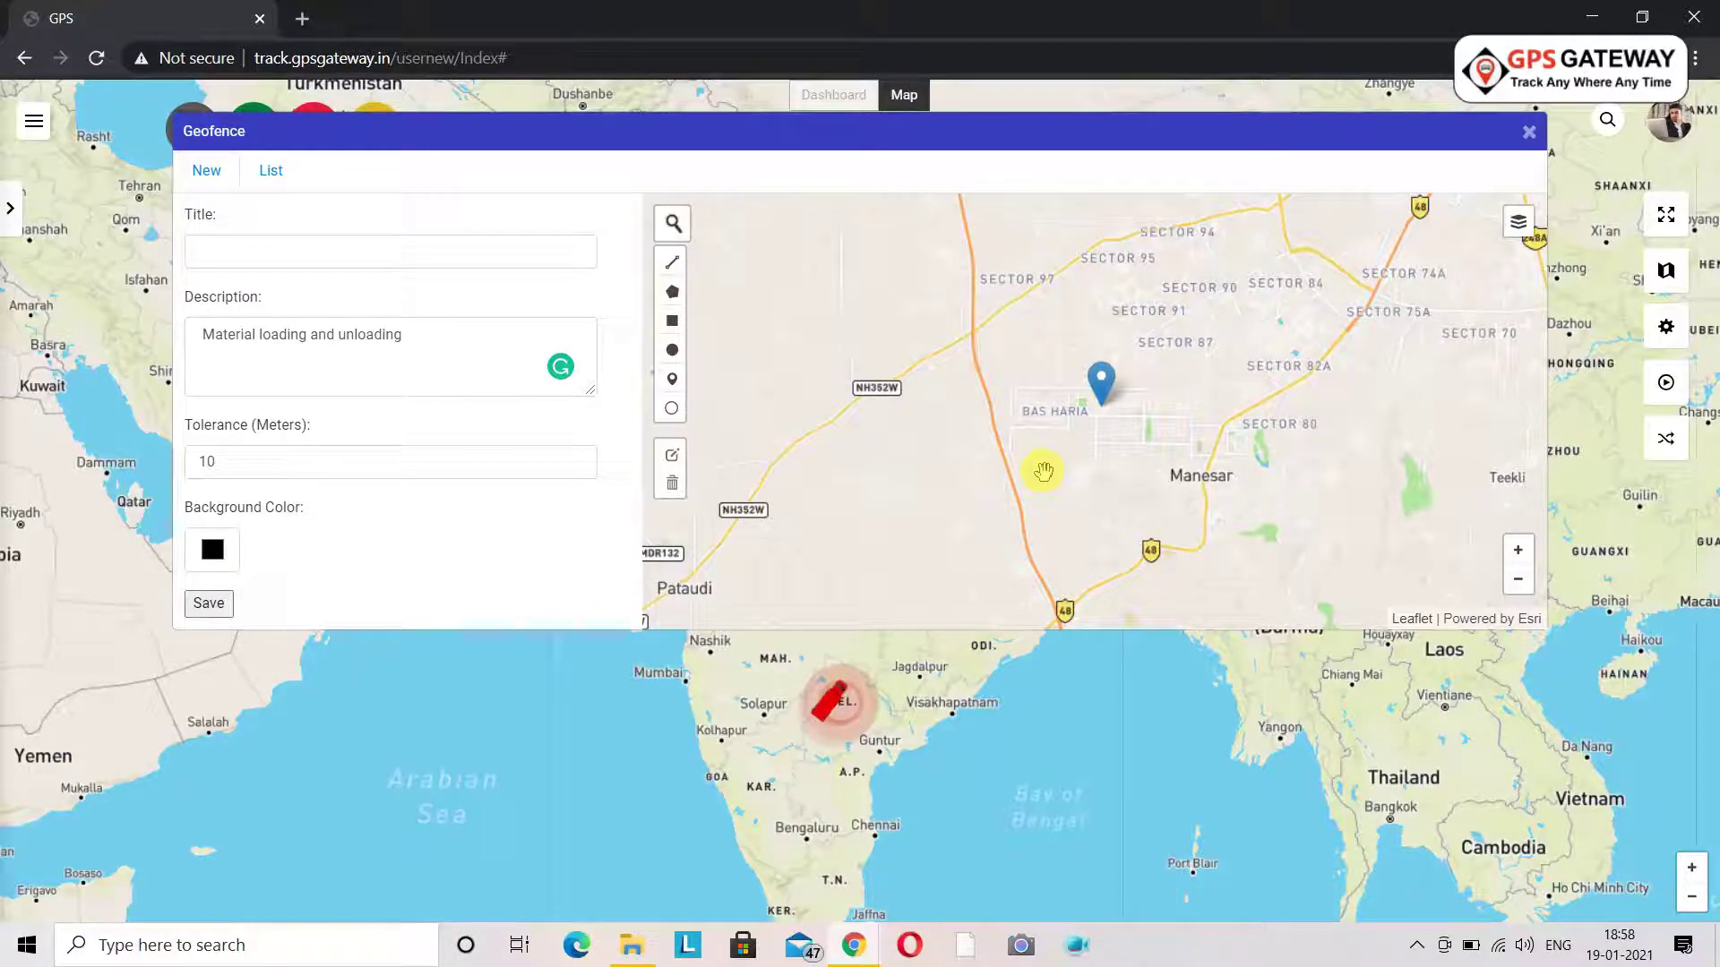
Title the geofence 'Sector 80', keeping the loading description and 10-metre tolerance
left_click(568, 253)
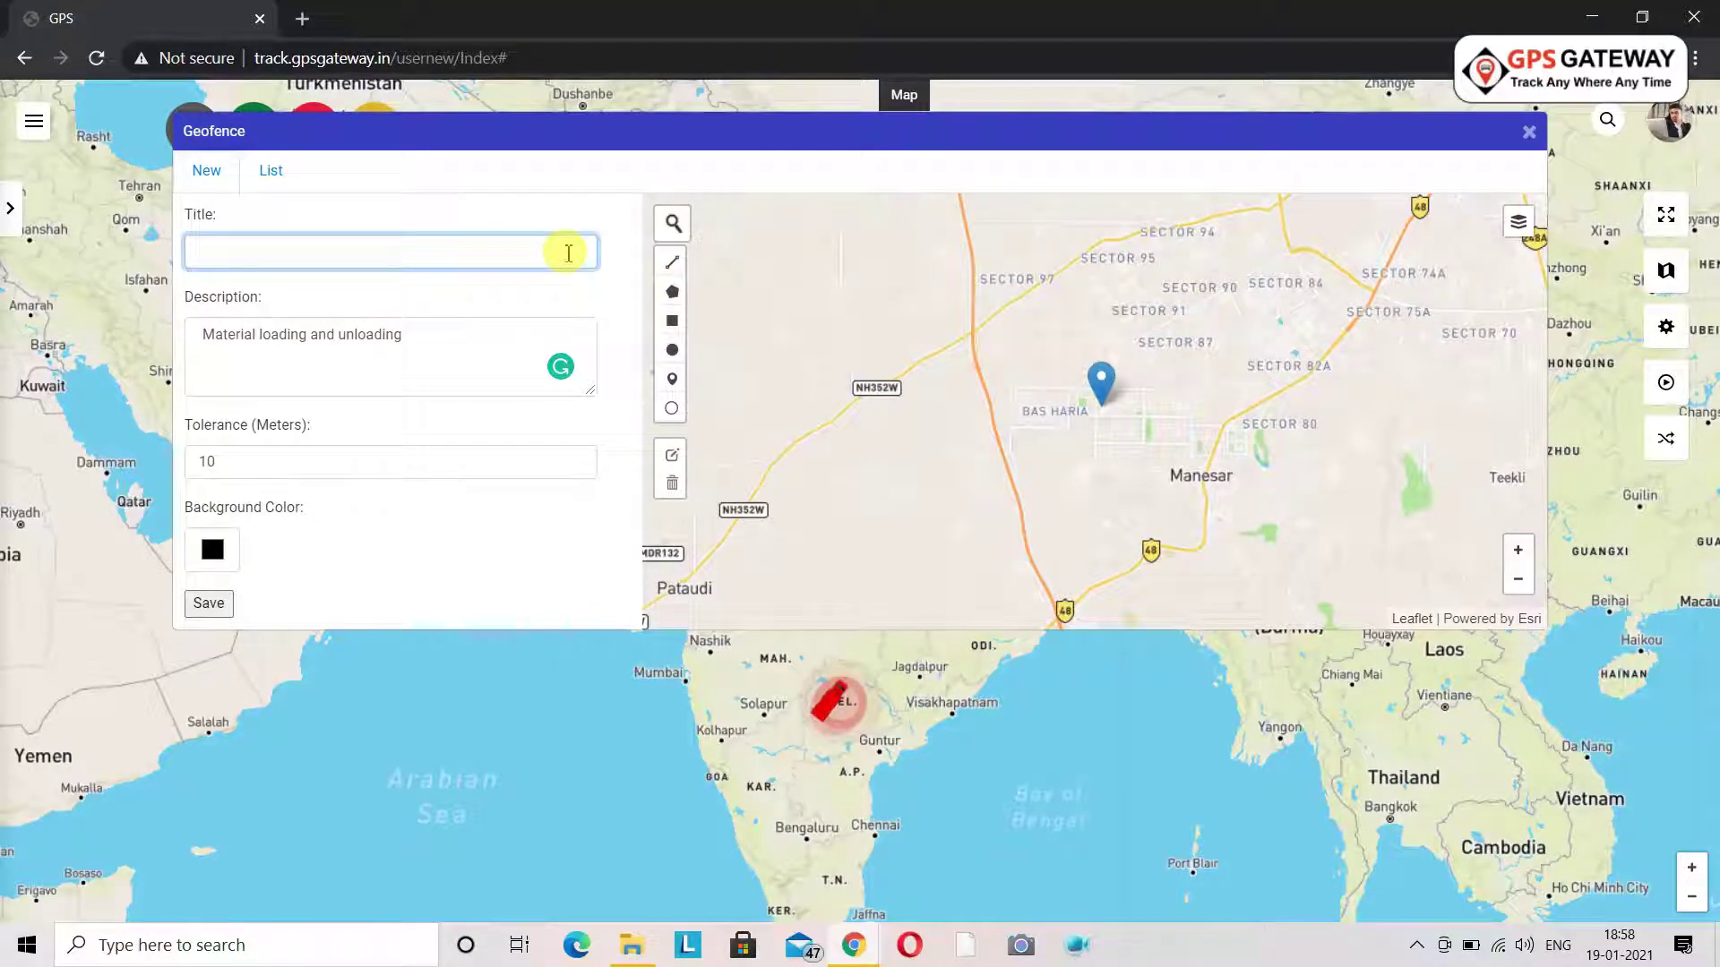
left_click(481, 342)
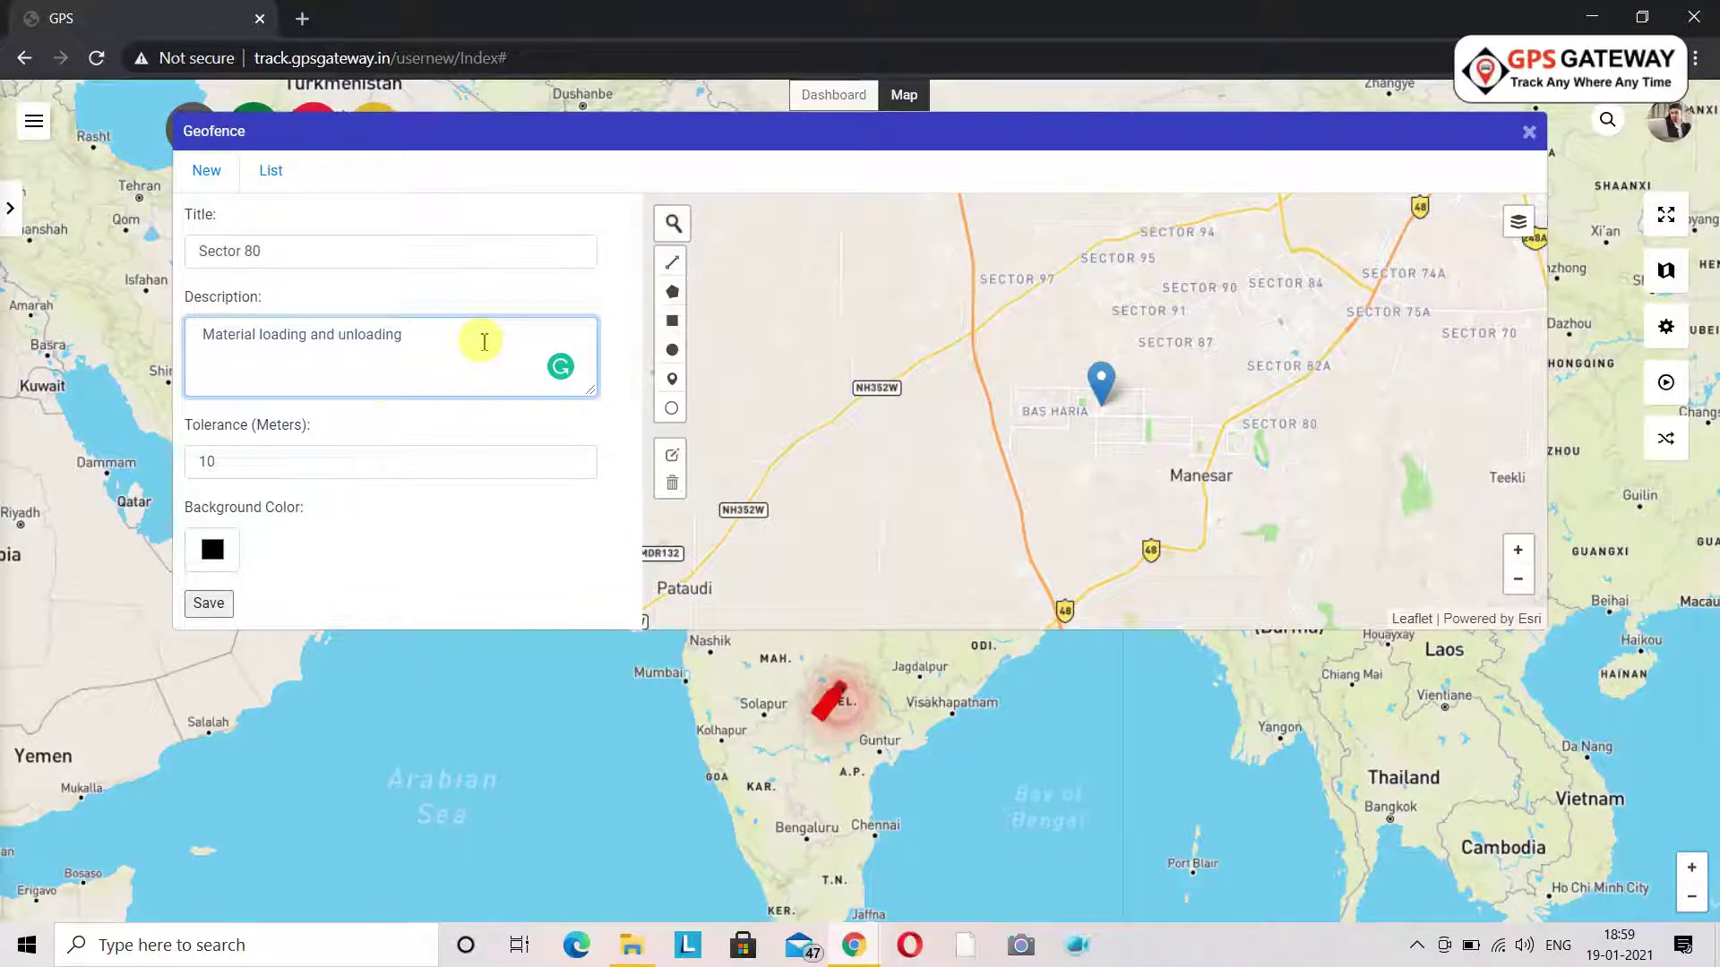
left_click(427, 465)
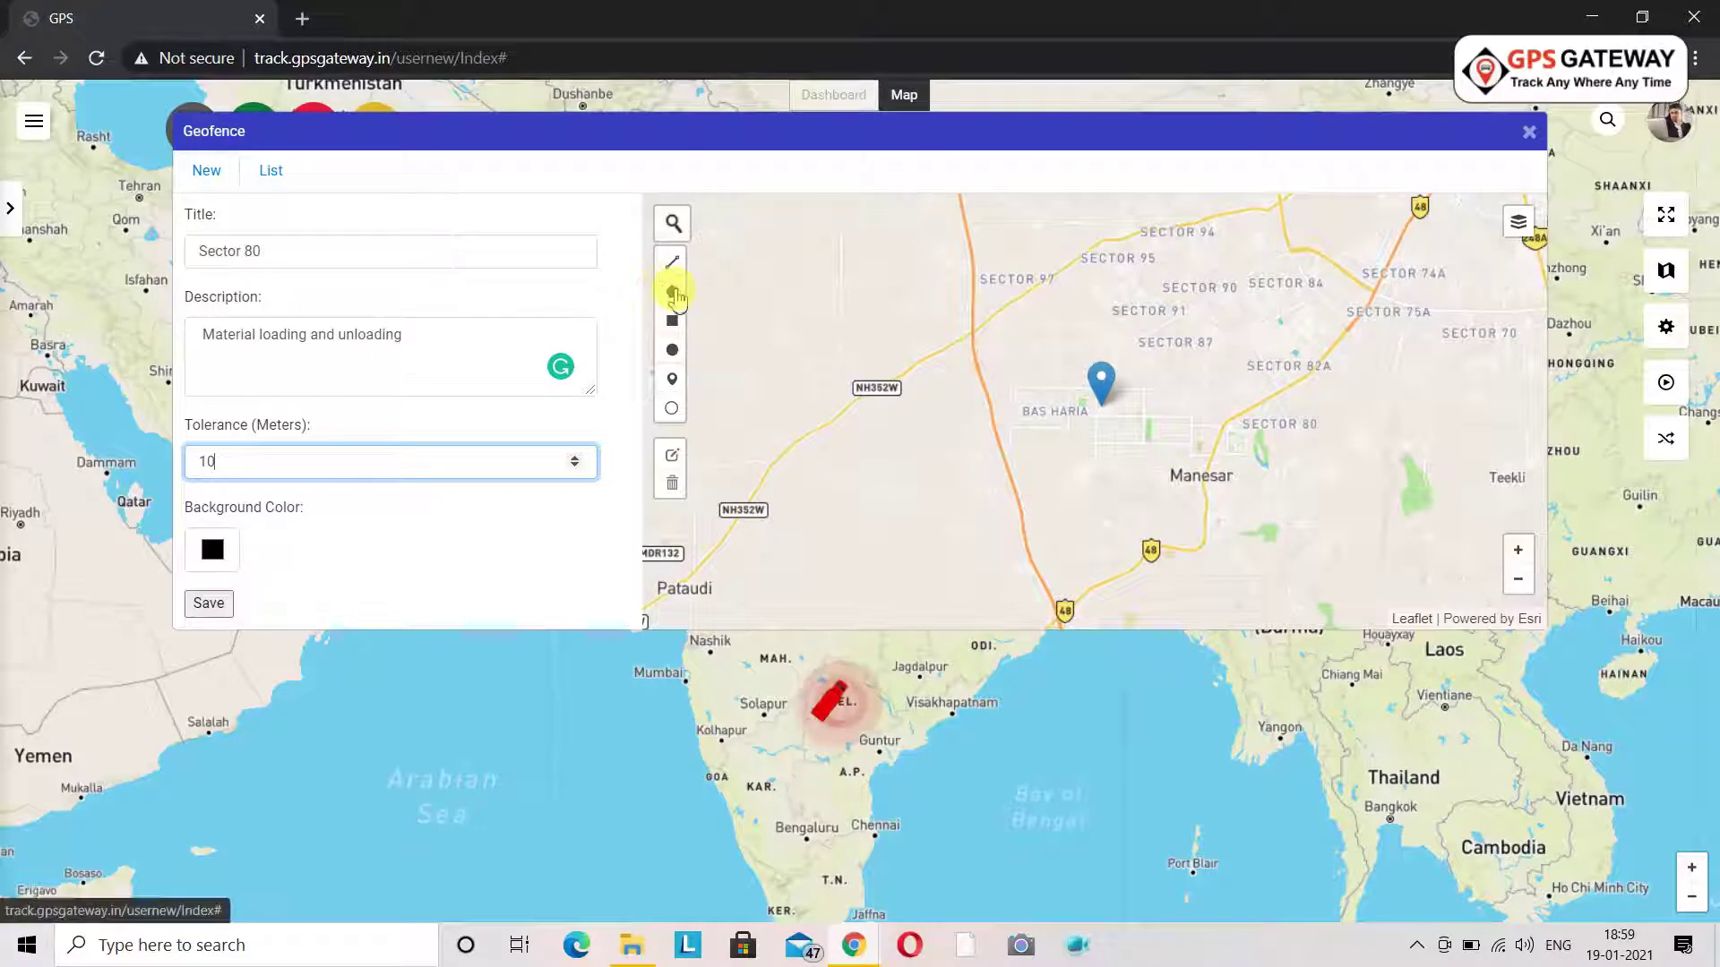
Outline Sector 80 as a polygon, undoing one corner and closing at the first point
left_click(675, 293)
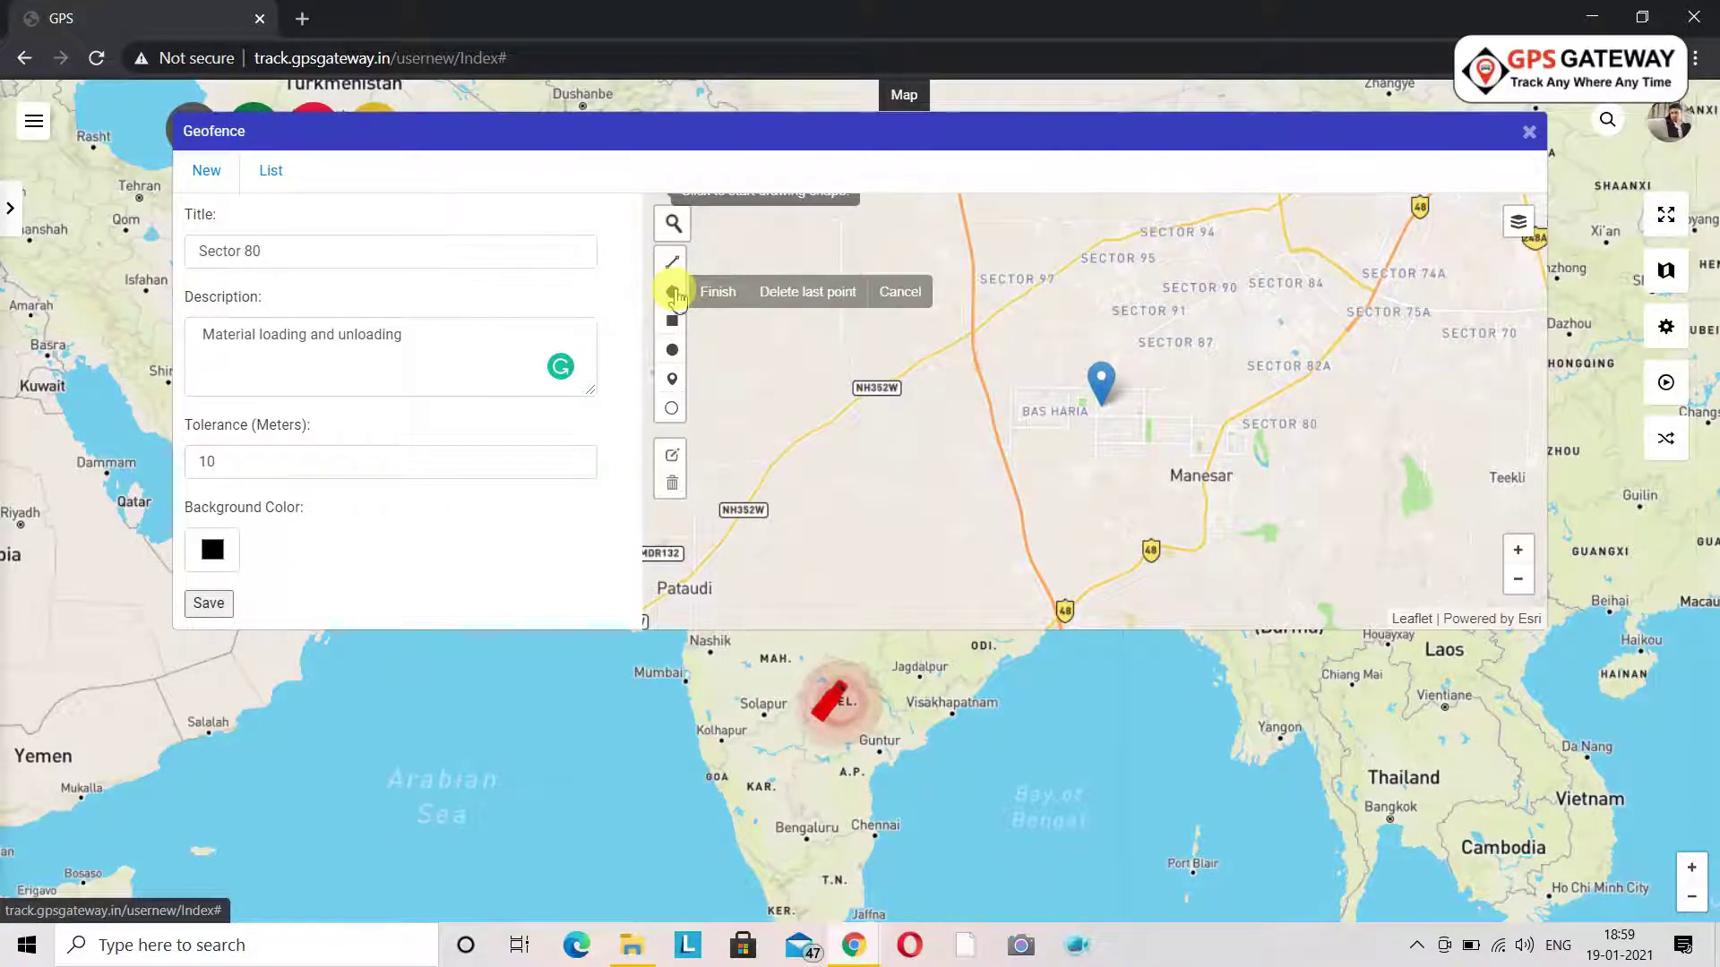
left_click(1267, 402)
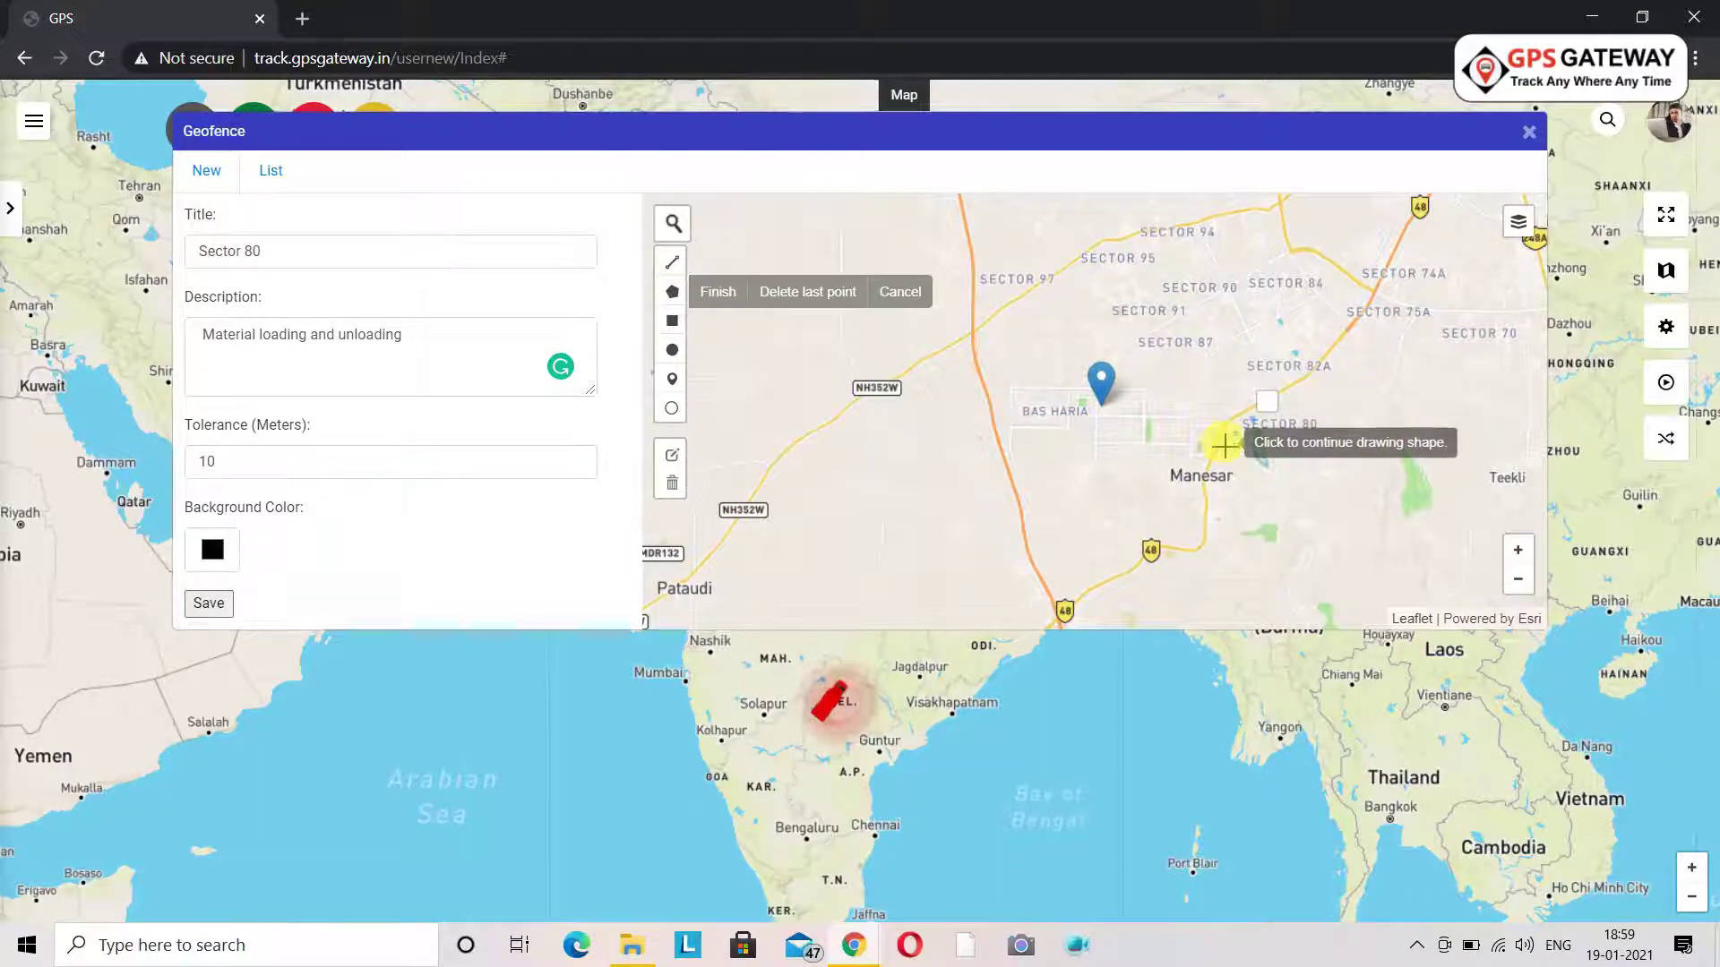
left_click(1221, 444)
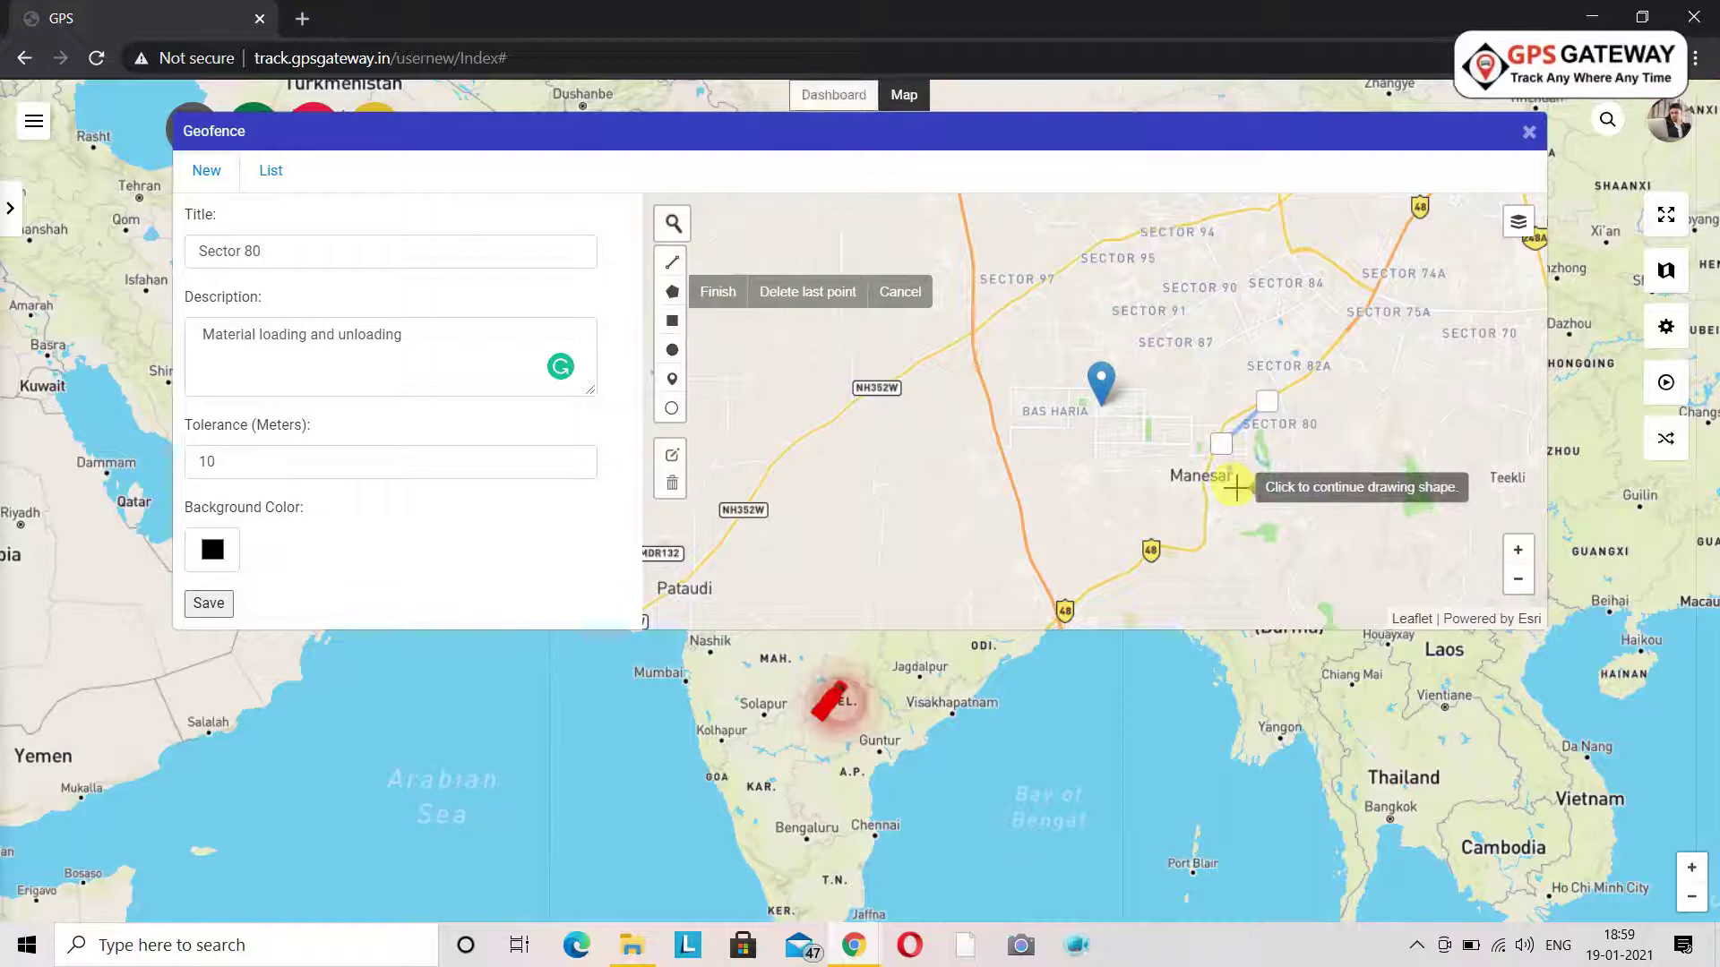
left_click(1234, 485)
left_click(1338, 465)
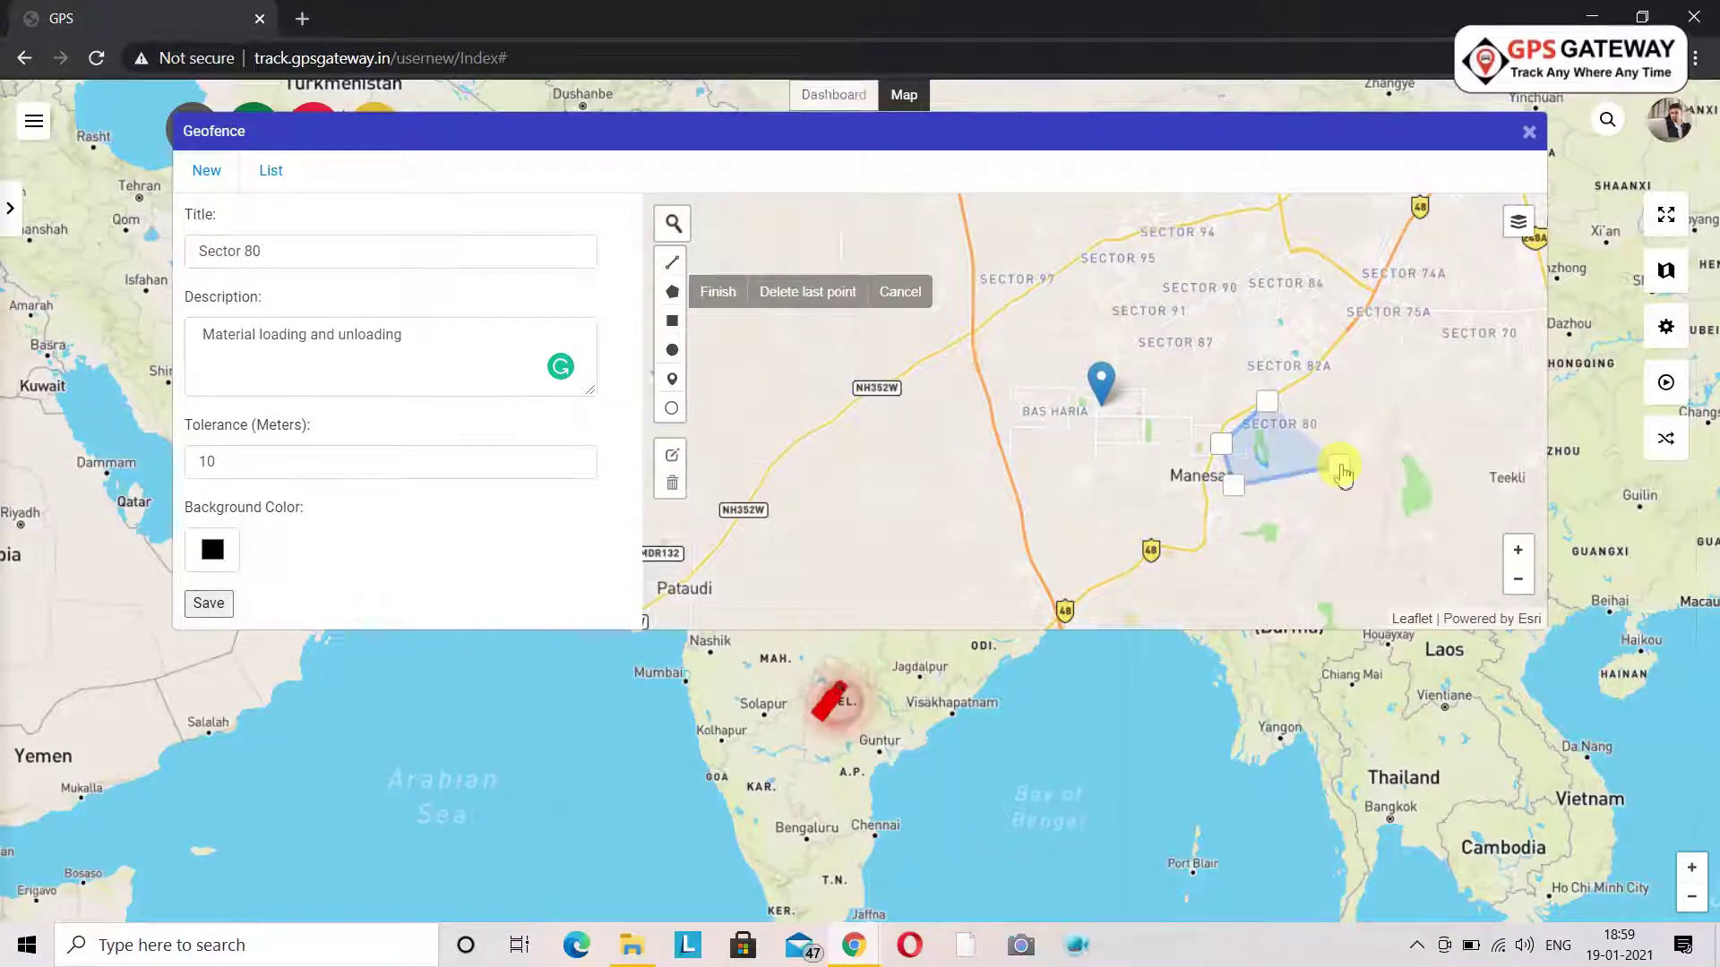
left_click(828, 292)
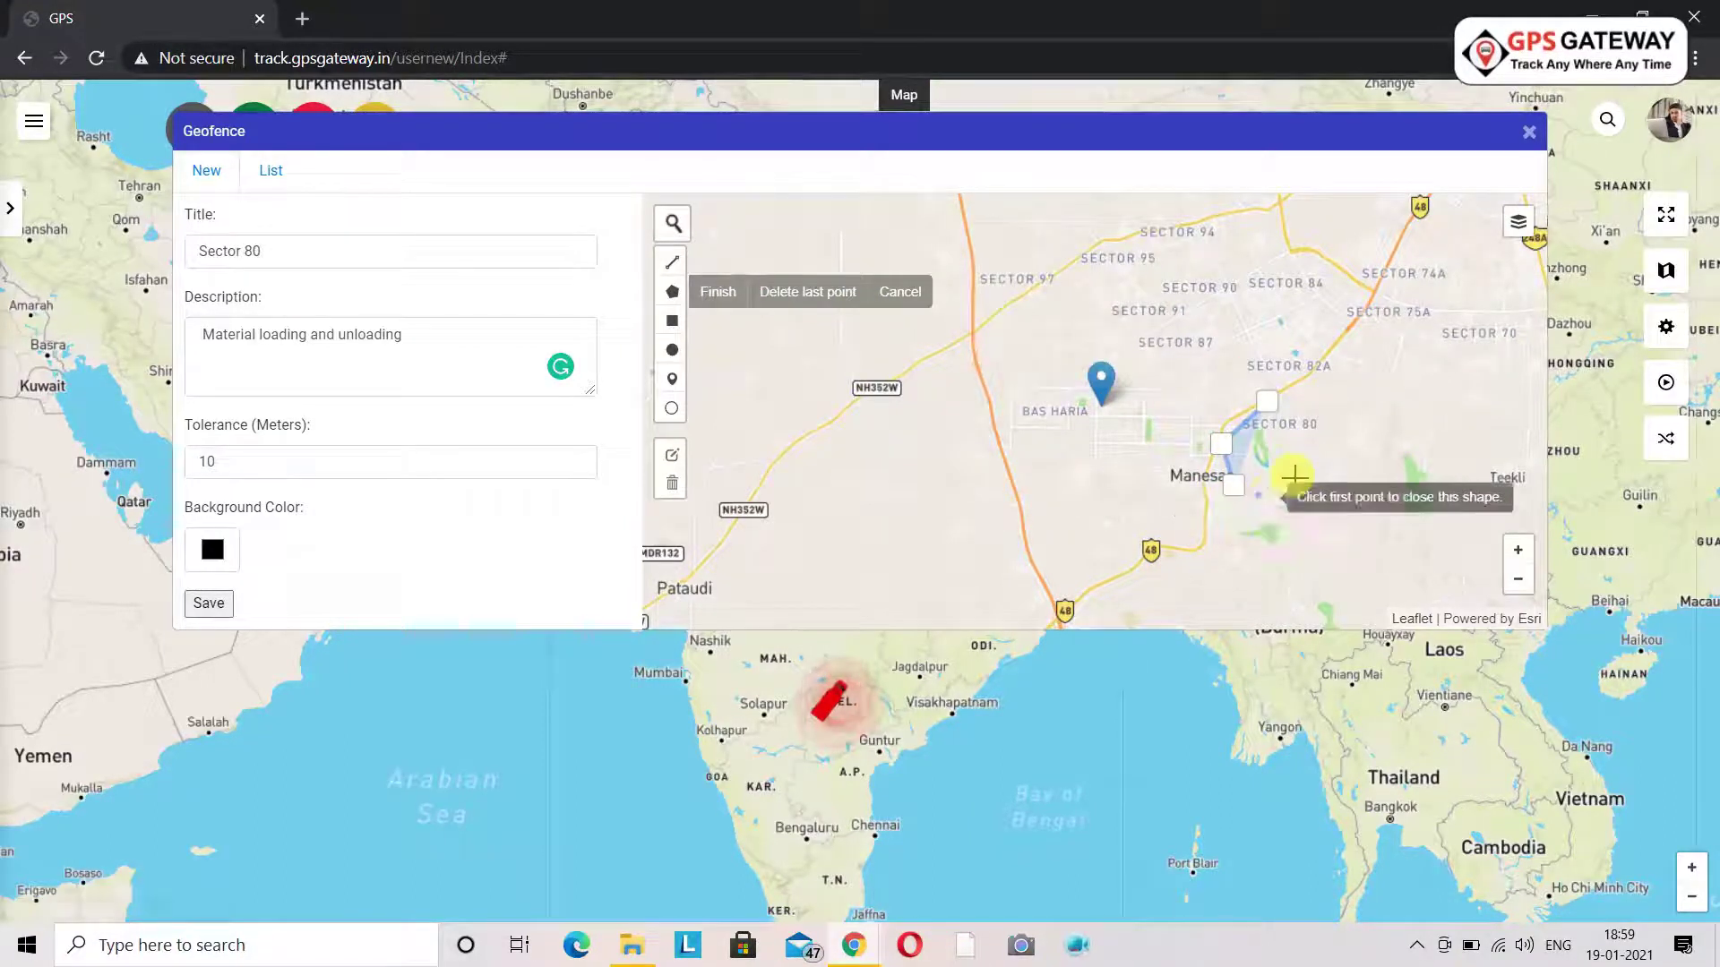
left_click(1335, 466)
left_click(1329, 414)
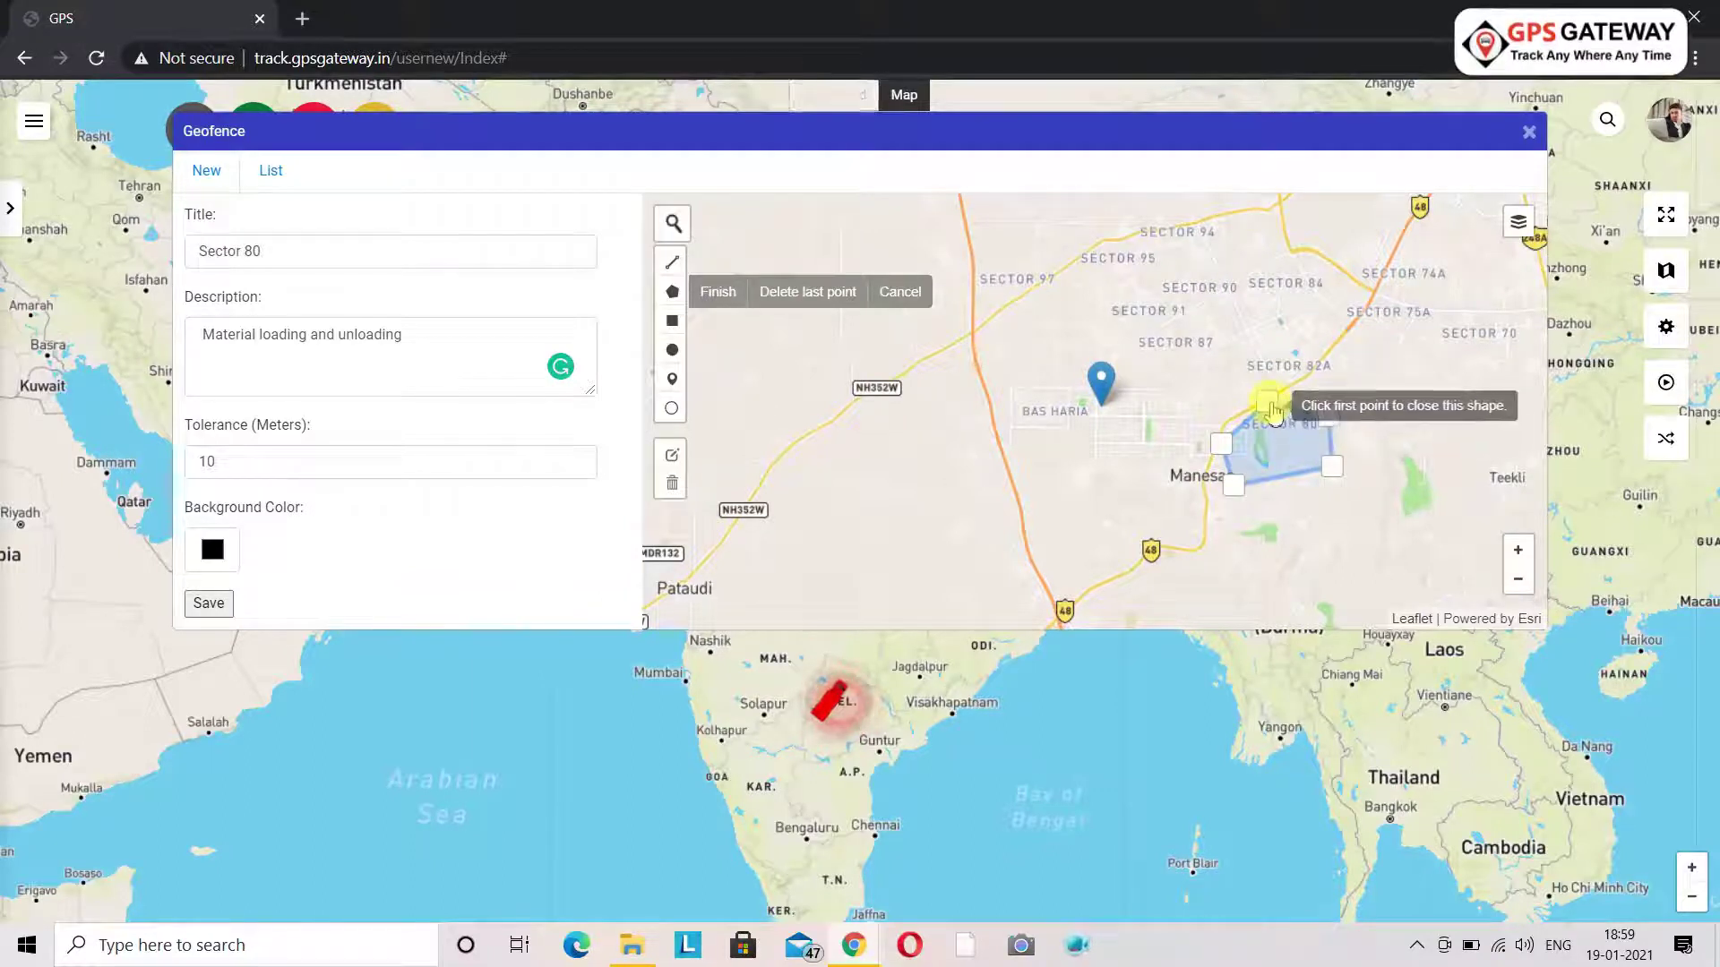
left_click(1267, 401)
left_click(672, 484)
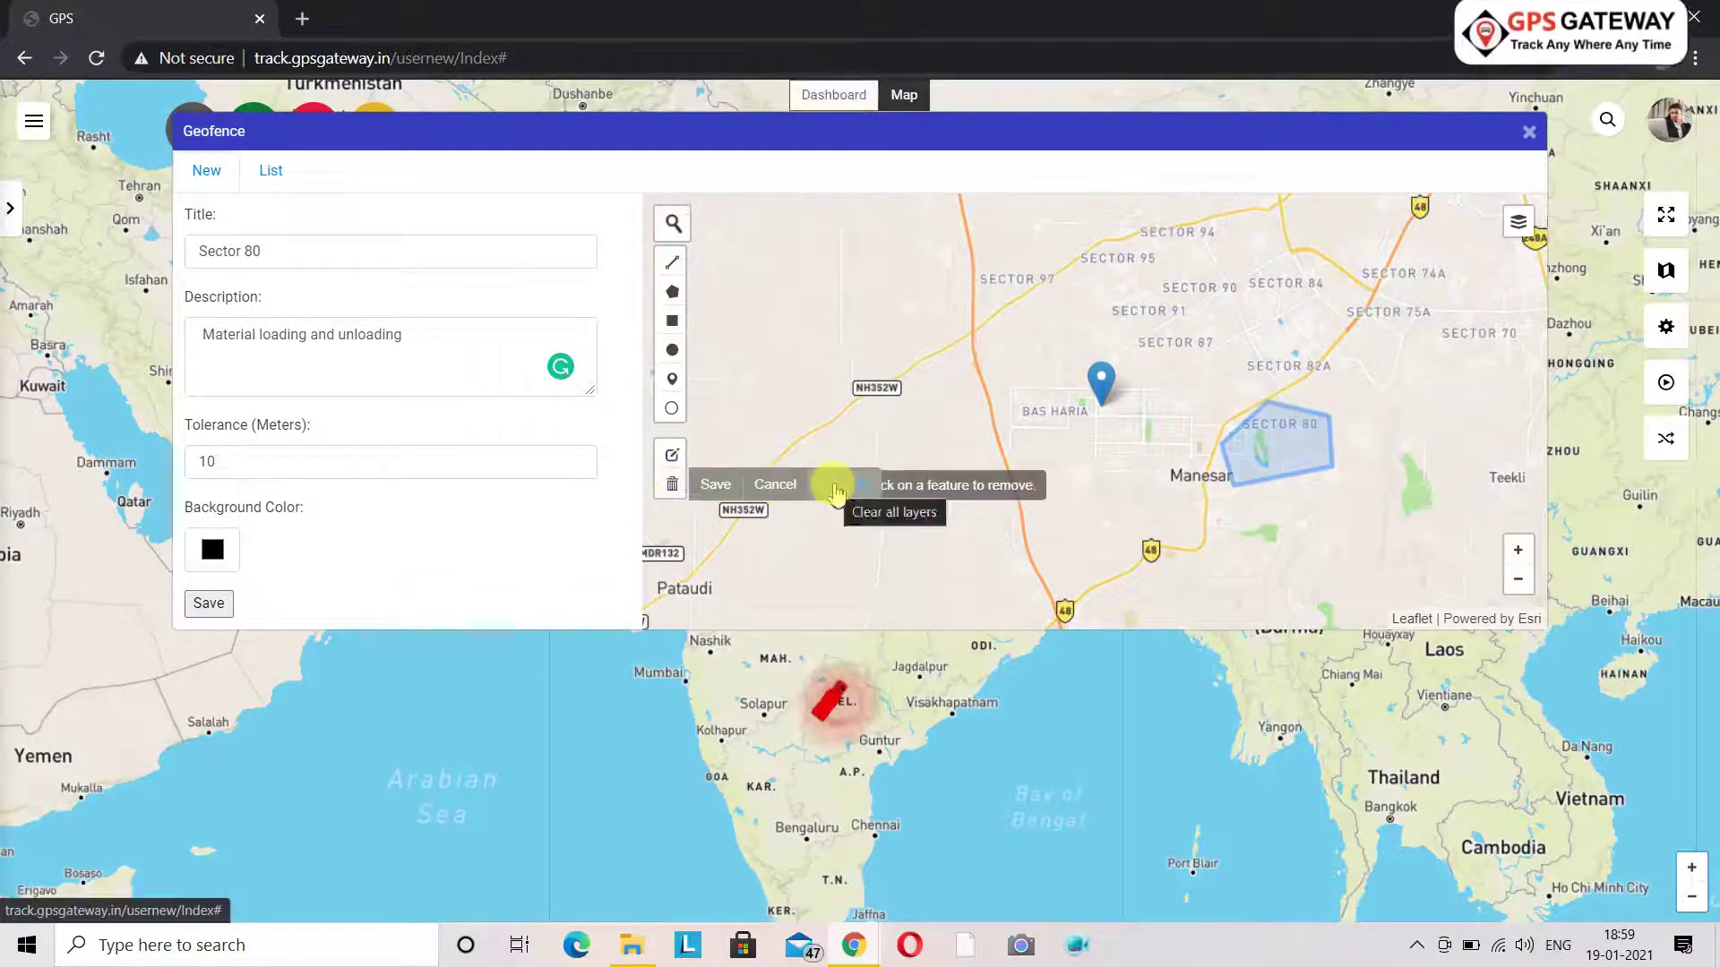
Clear the polygon, draw a trial rectangle and circle over Sector 80, and move the circle toward Sector 87
left_click(840, 485)
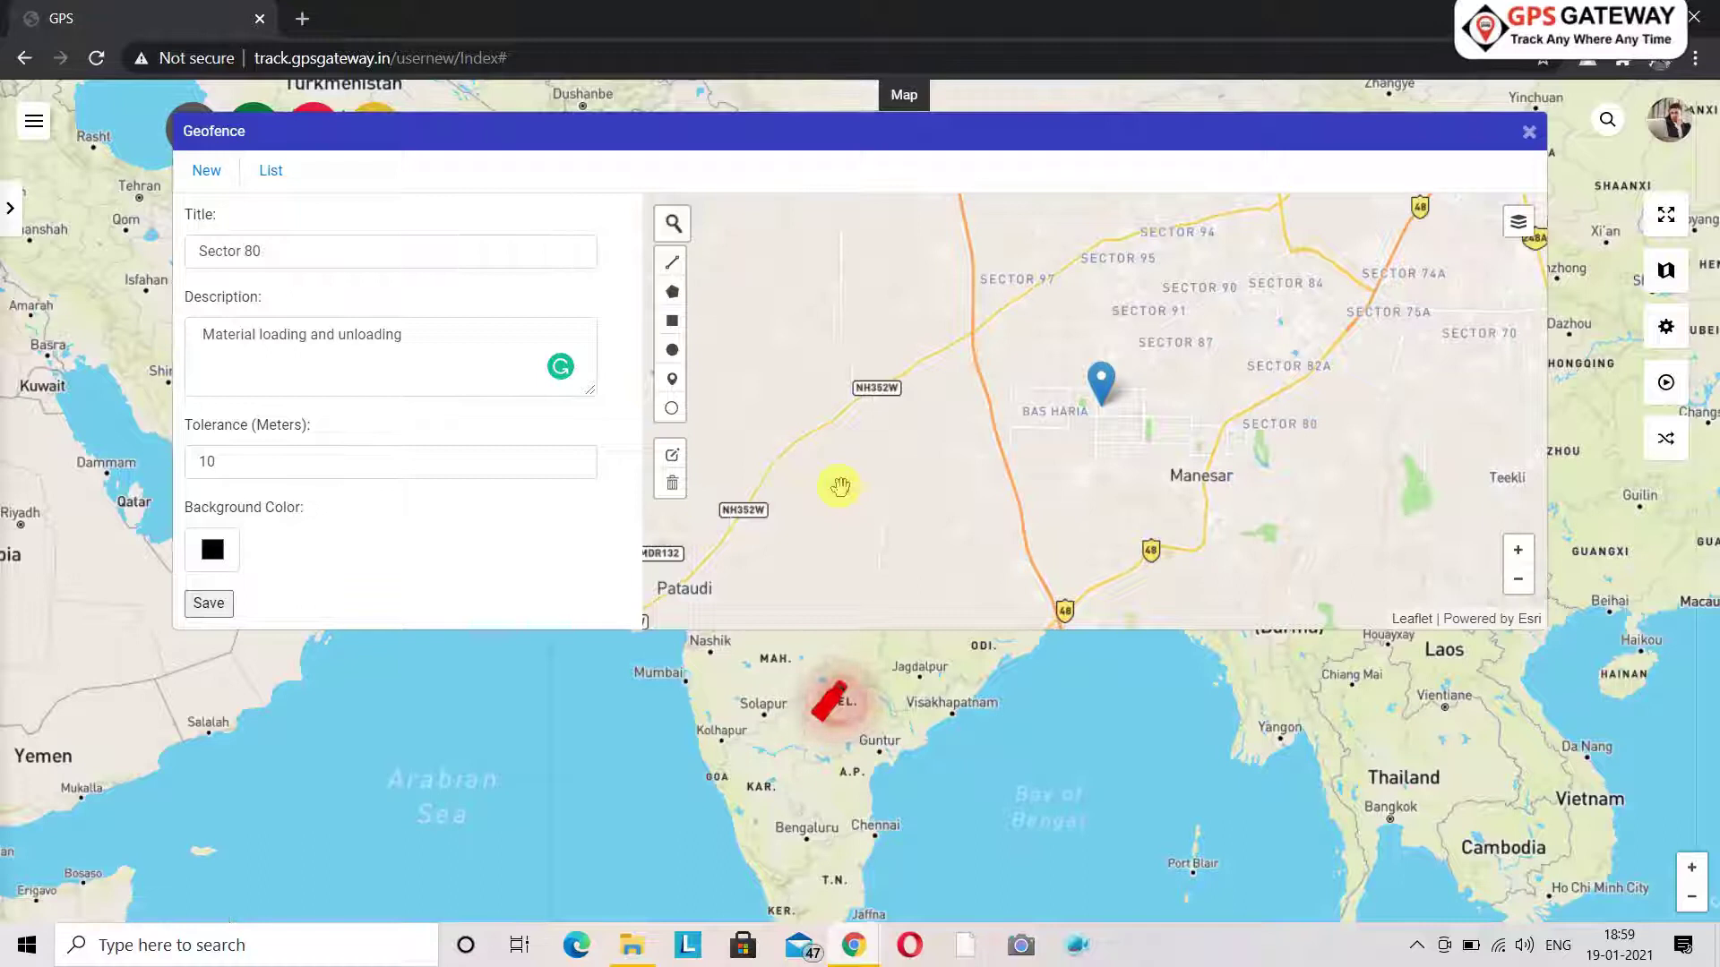
left_click(672, 321)
left_click_drag(1229, 392, 1348, 458)
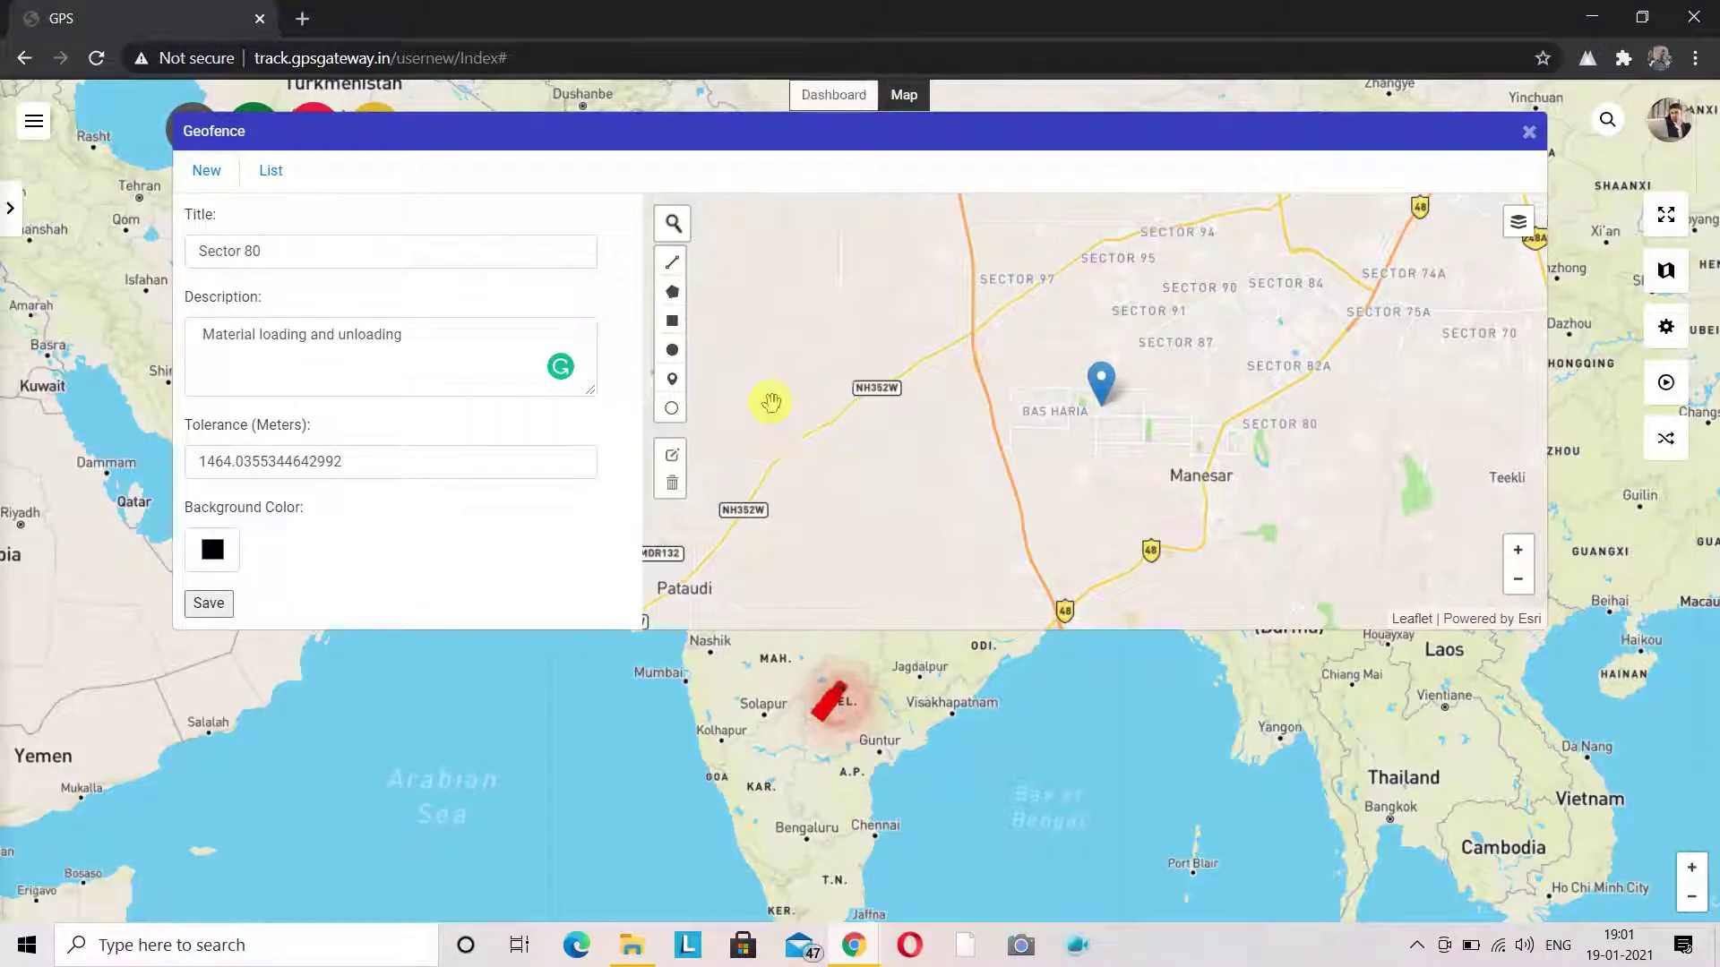
left_click(671, 350)
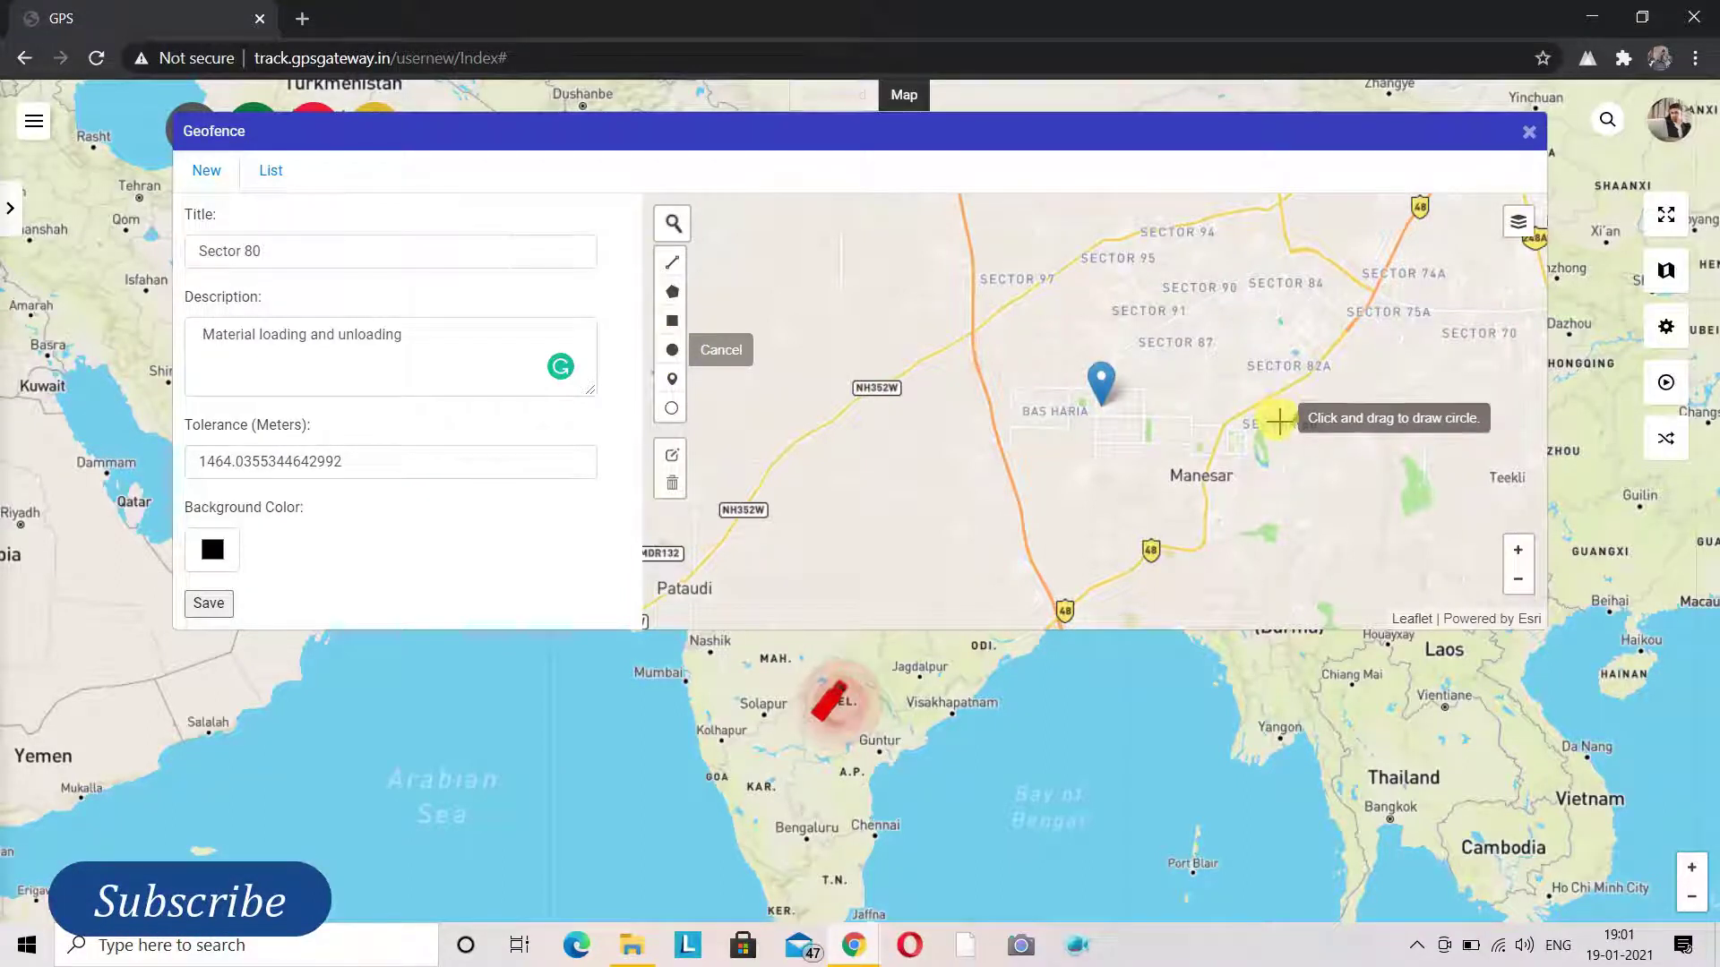
mouse_move(1279, 421)
left_mouse_down()
mouse_move(1313, 476)
mouse_move(1301, 461)
left_mouse_up()
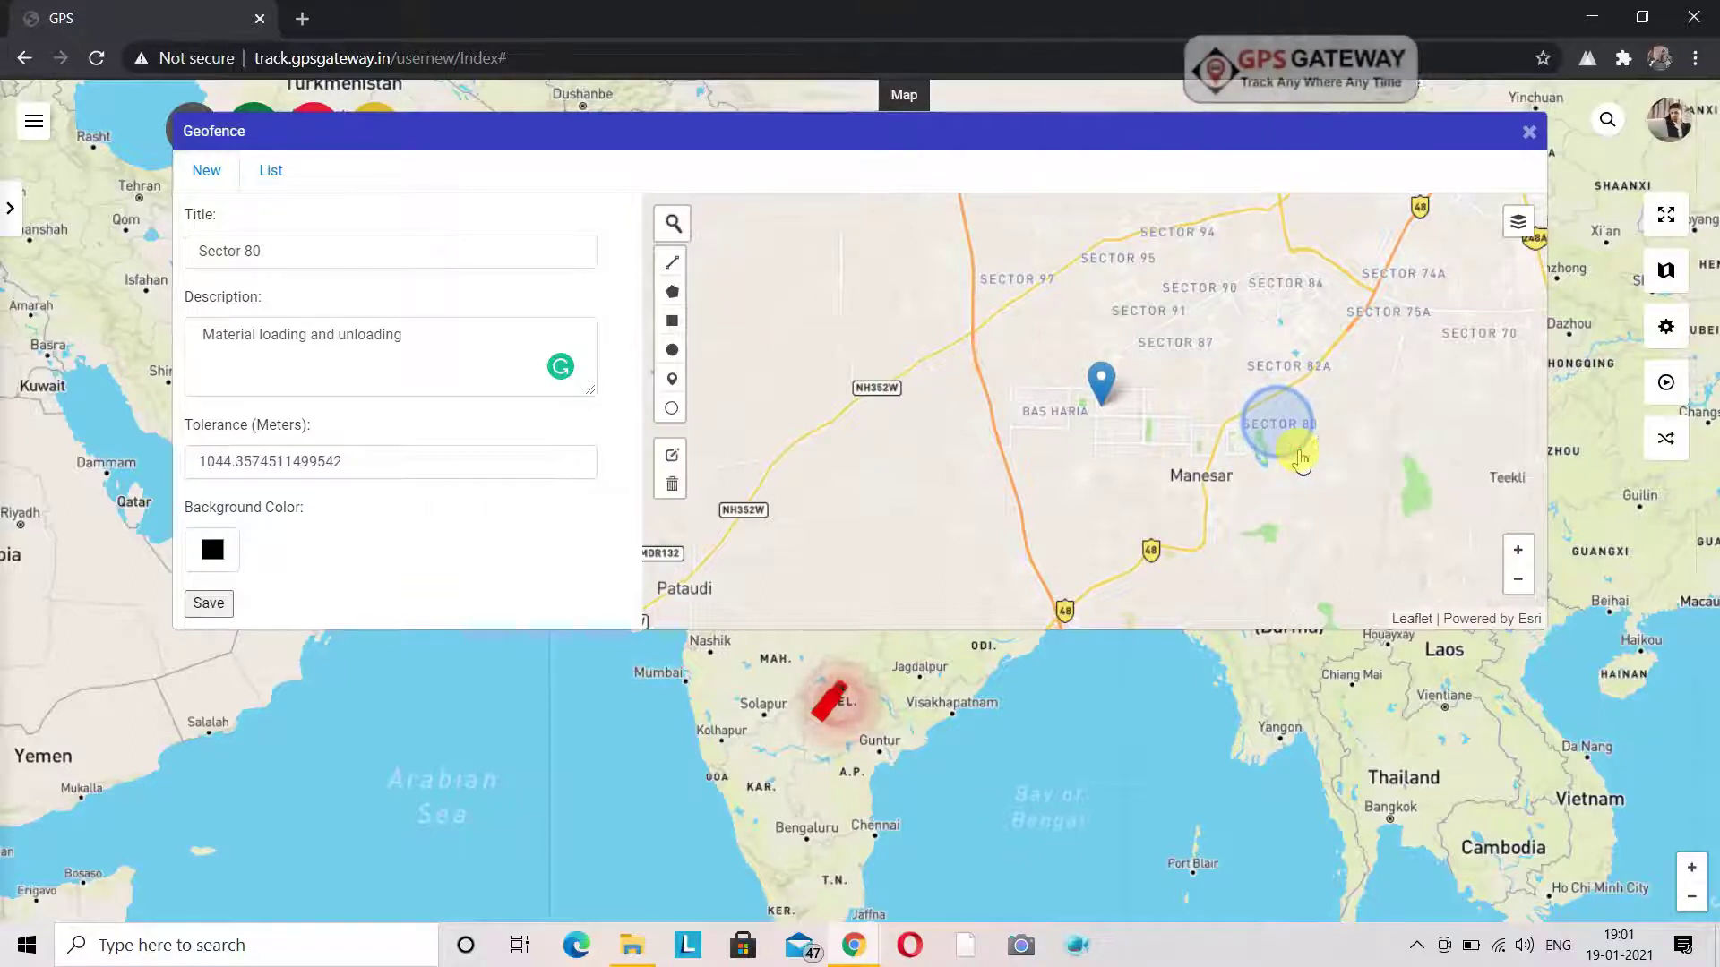
left_click(673, 457)
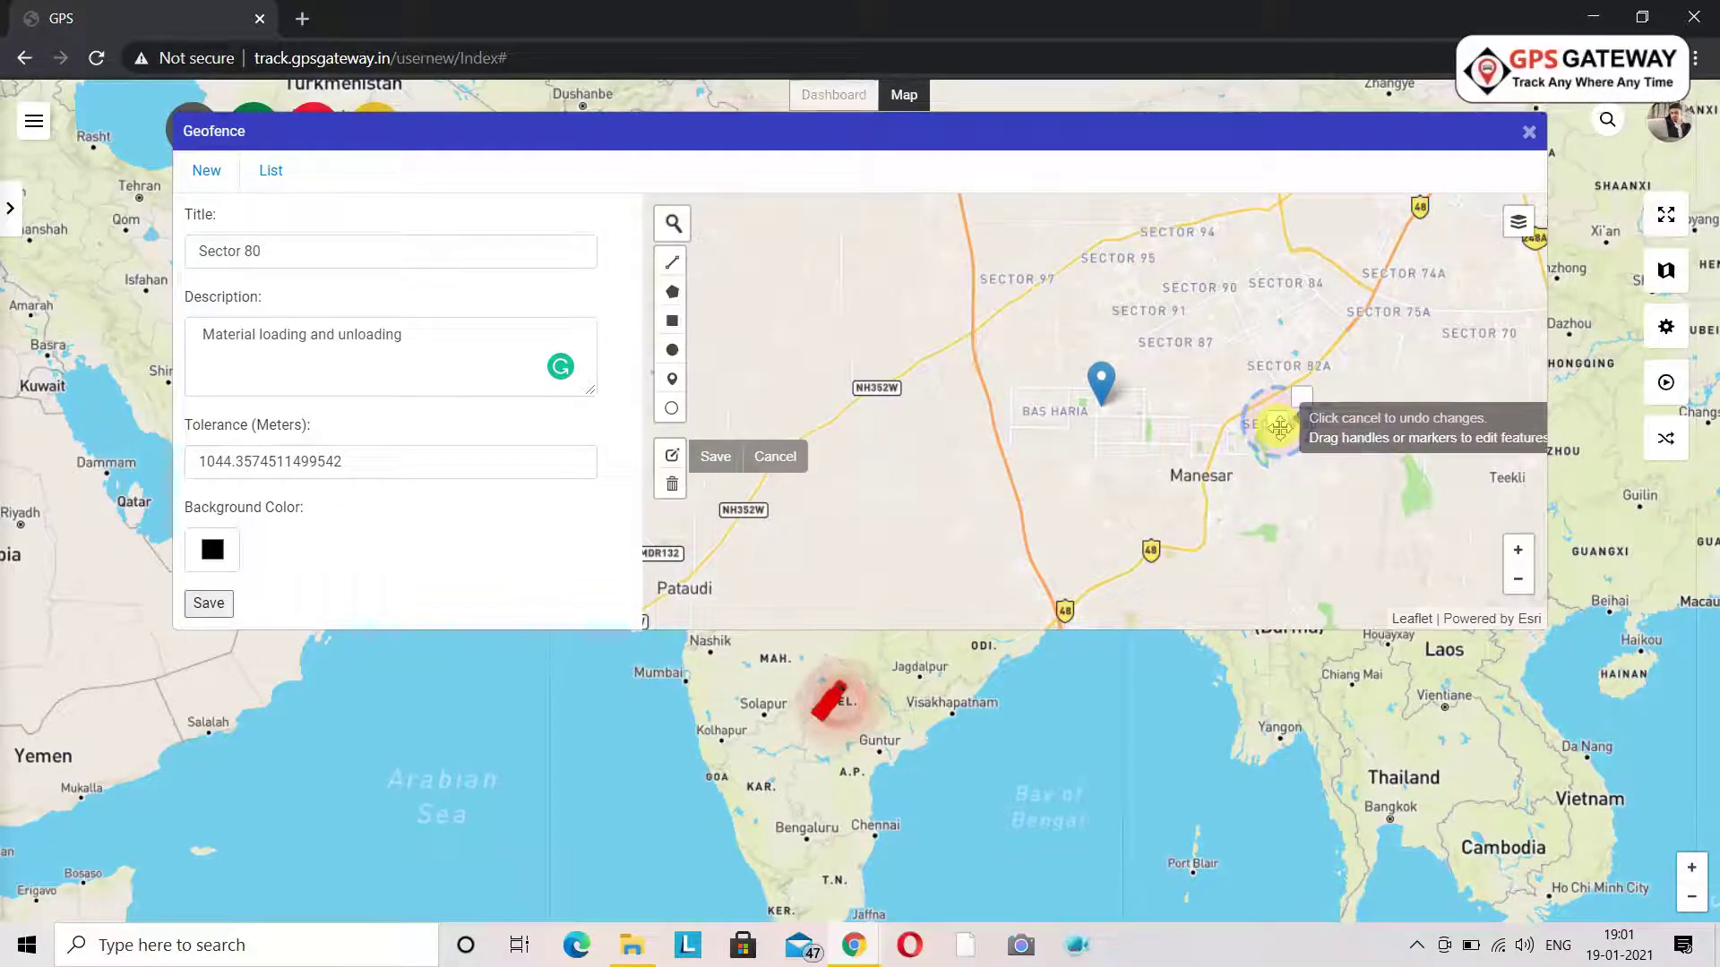
mouse_move(1279, 428)
left_mouse_down()
mouse_move(1183, 370)
mouse_move(1149, 319)
mouse_move(1114, 442)
mouse_move(1093, 406)
mouse_move(1217, 411)
mouse_move(1284, 361)
mouse_move(1251, 412)
left_mouse_up()
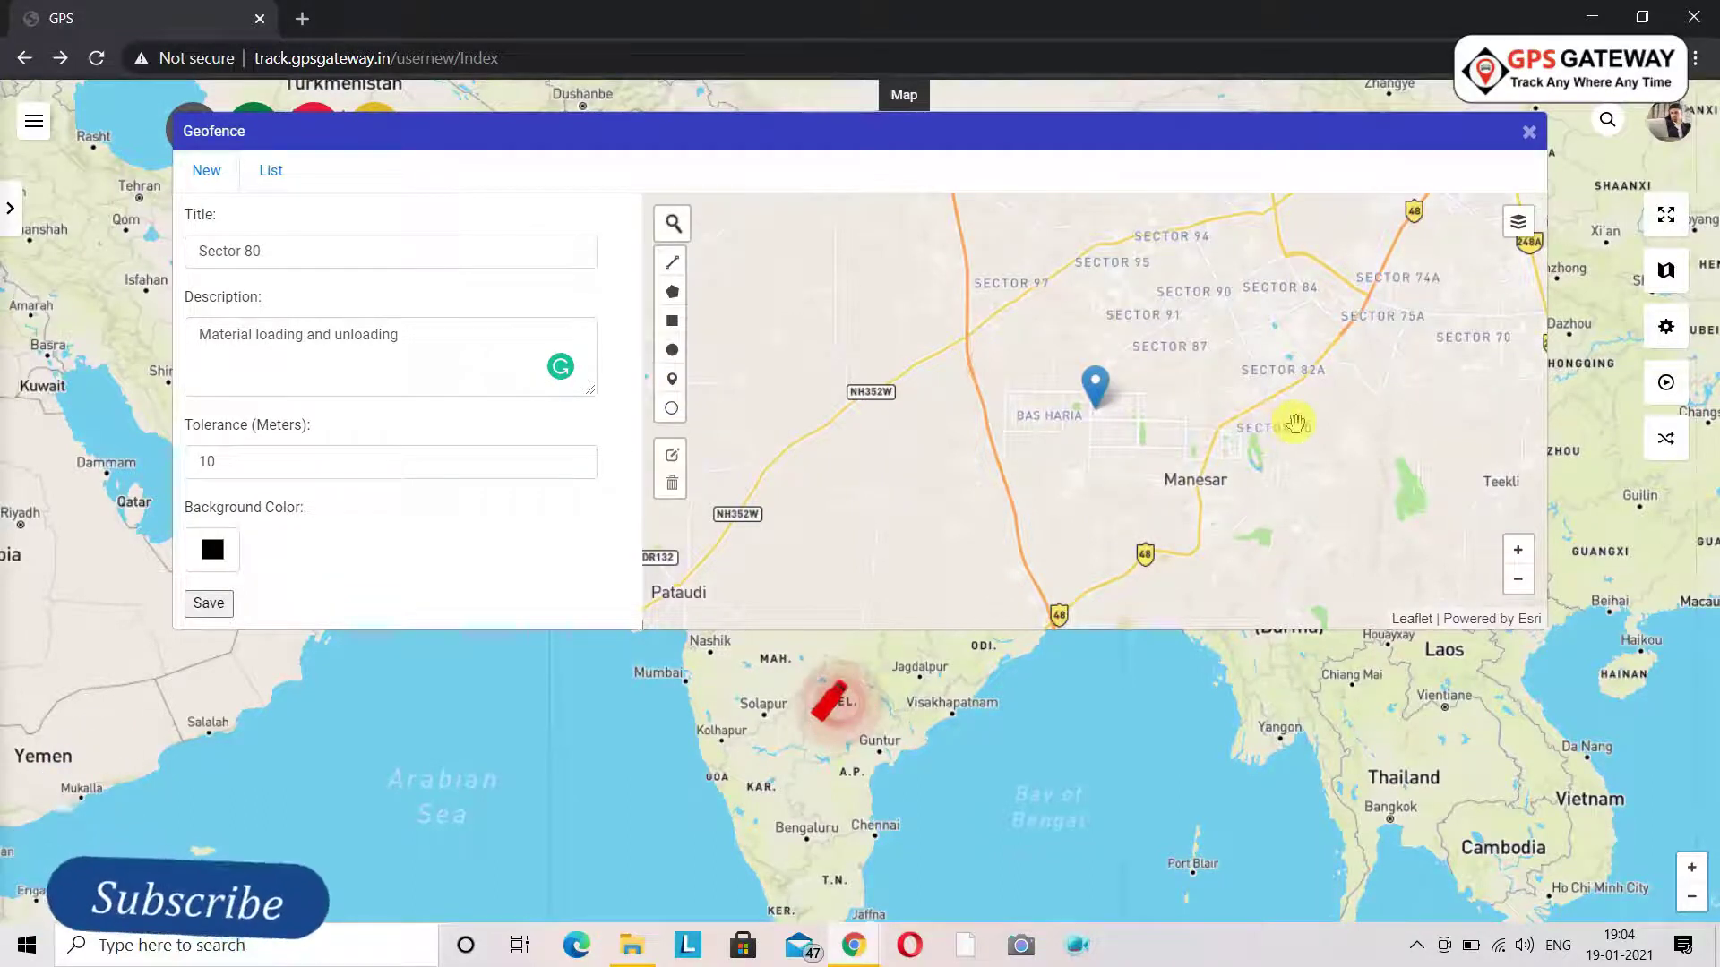
Place a marker and a circle marker at Sector 80
left_click(671, 384)
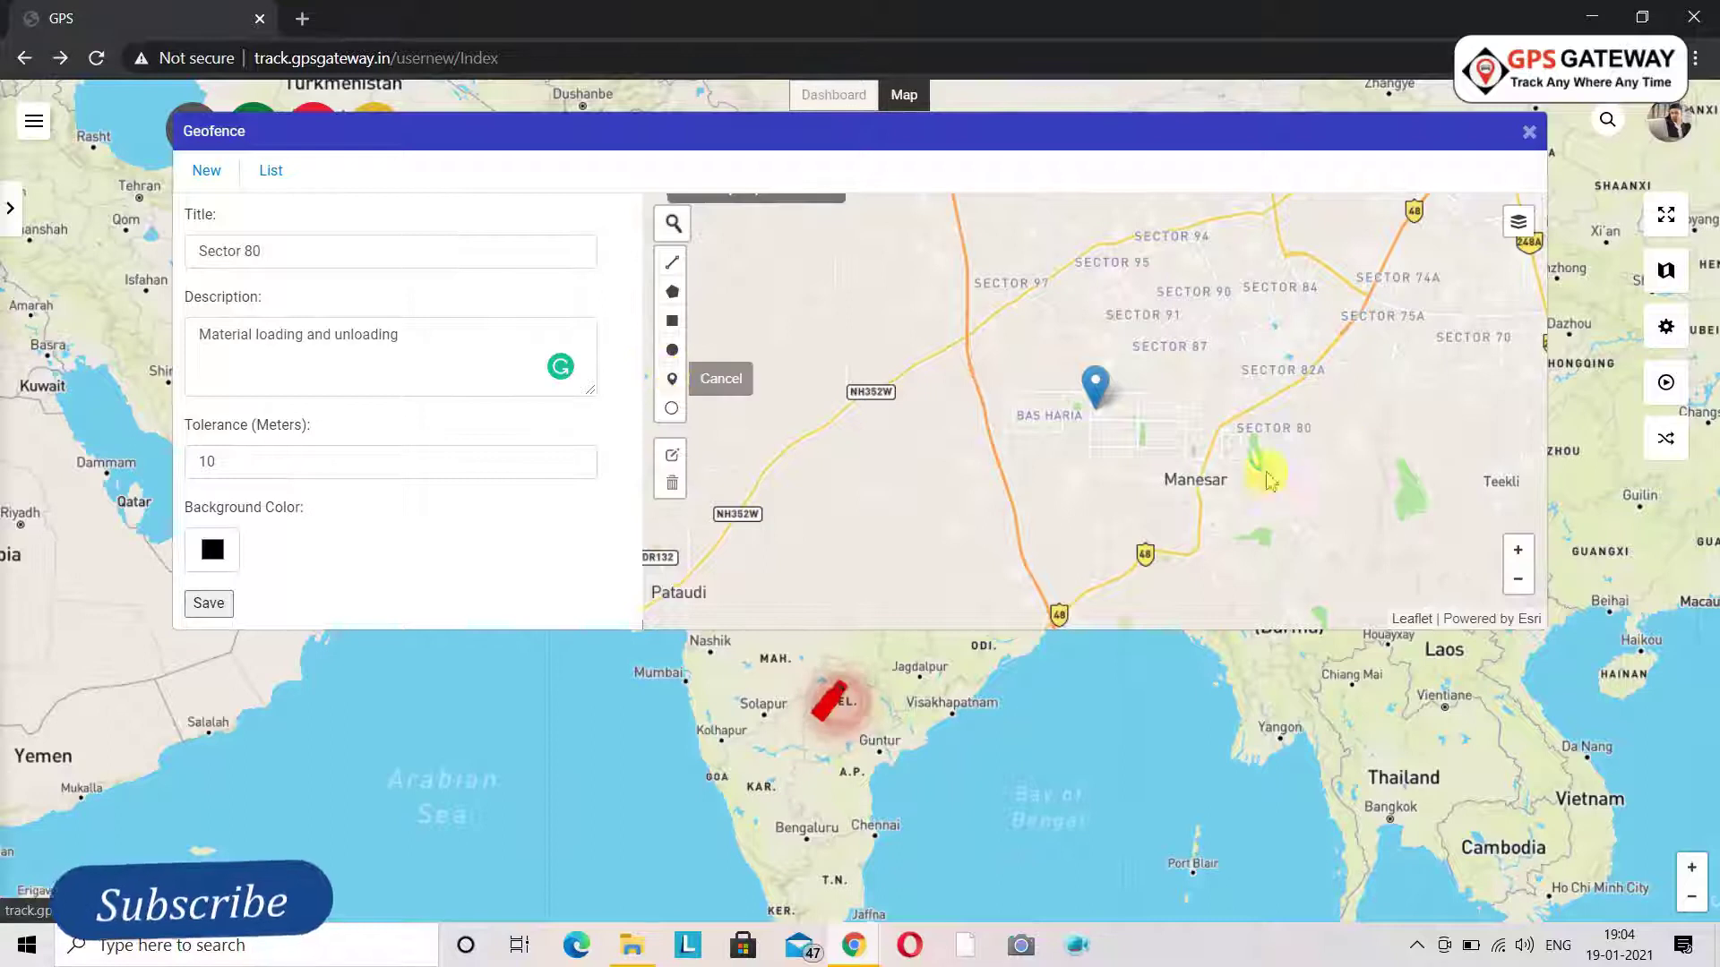
left_click(1300, 437)
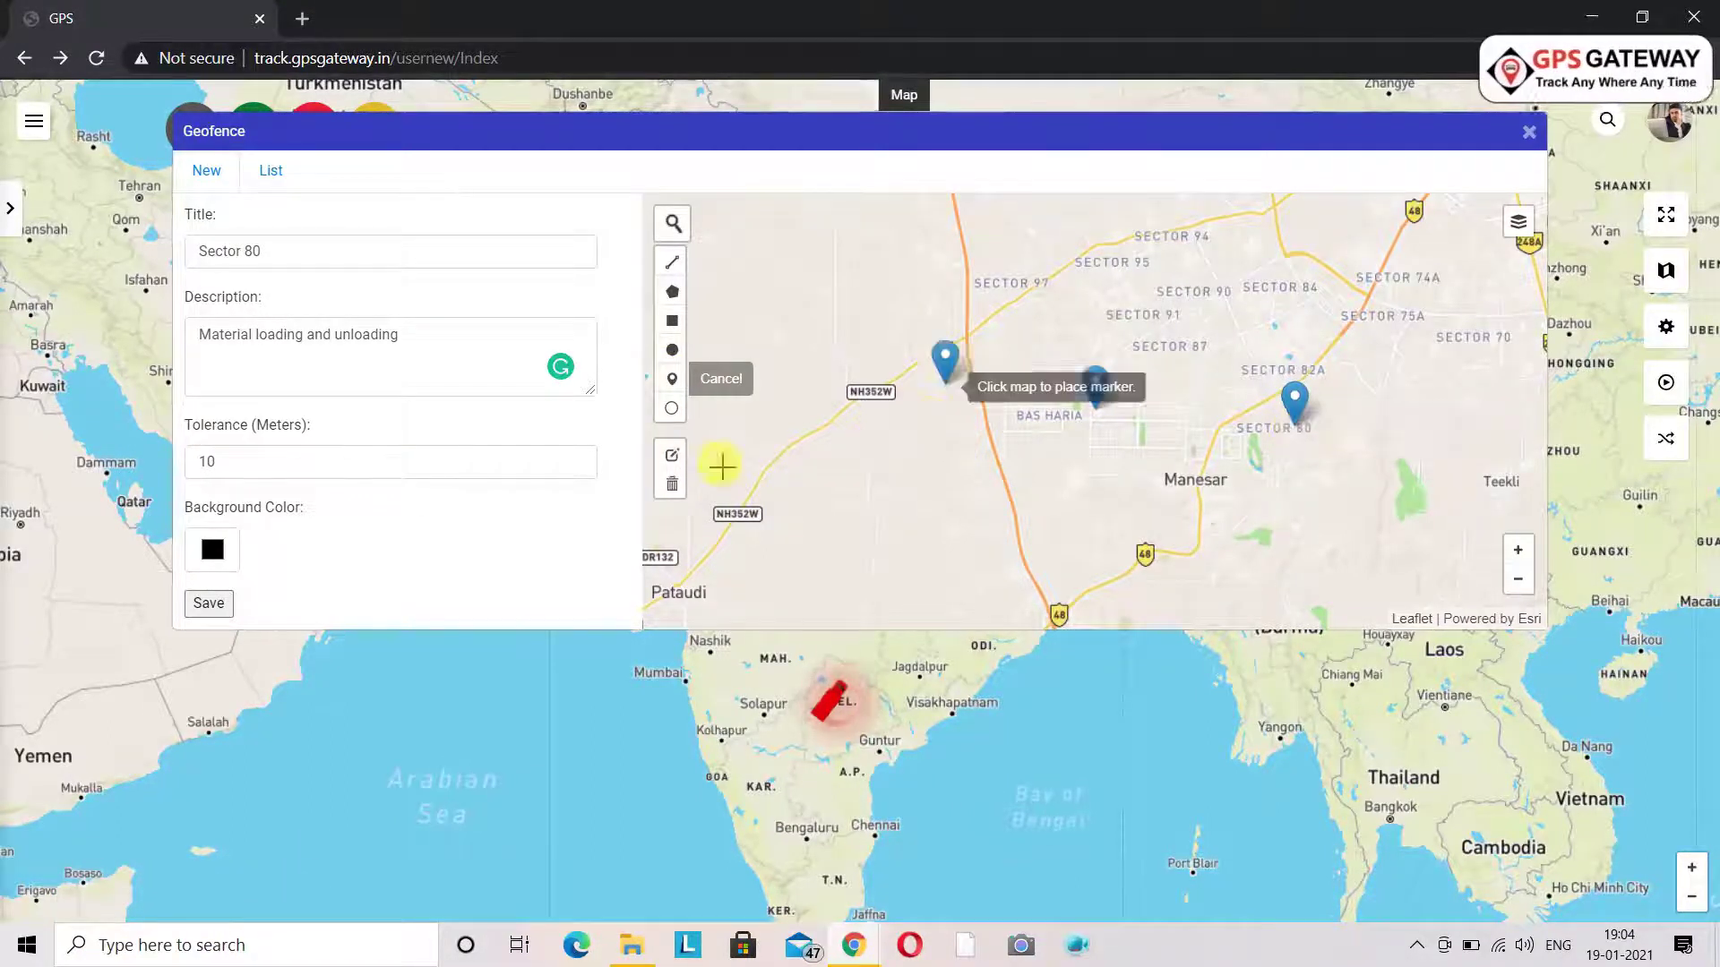
left_click(672, 486)
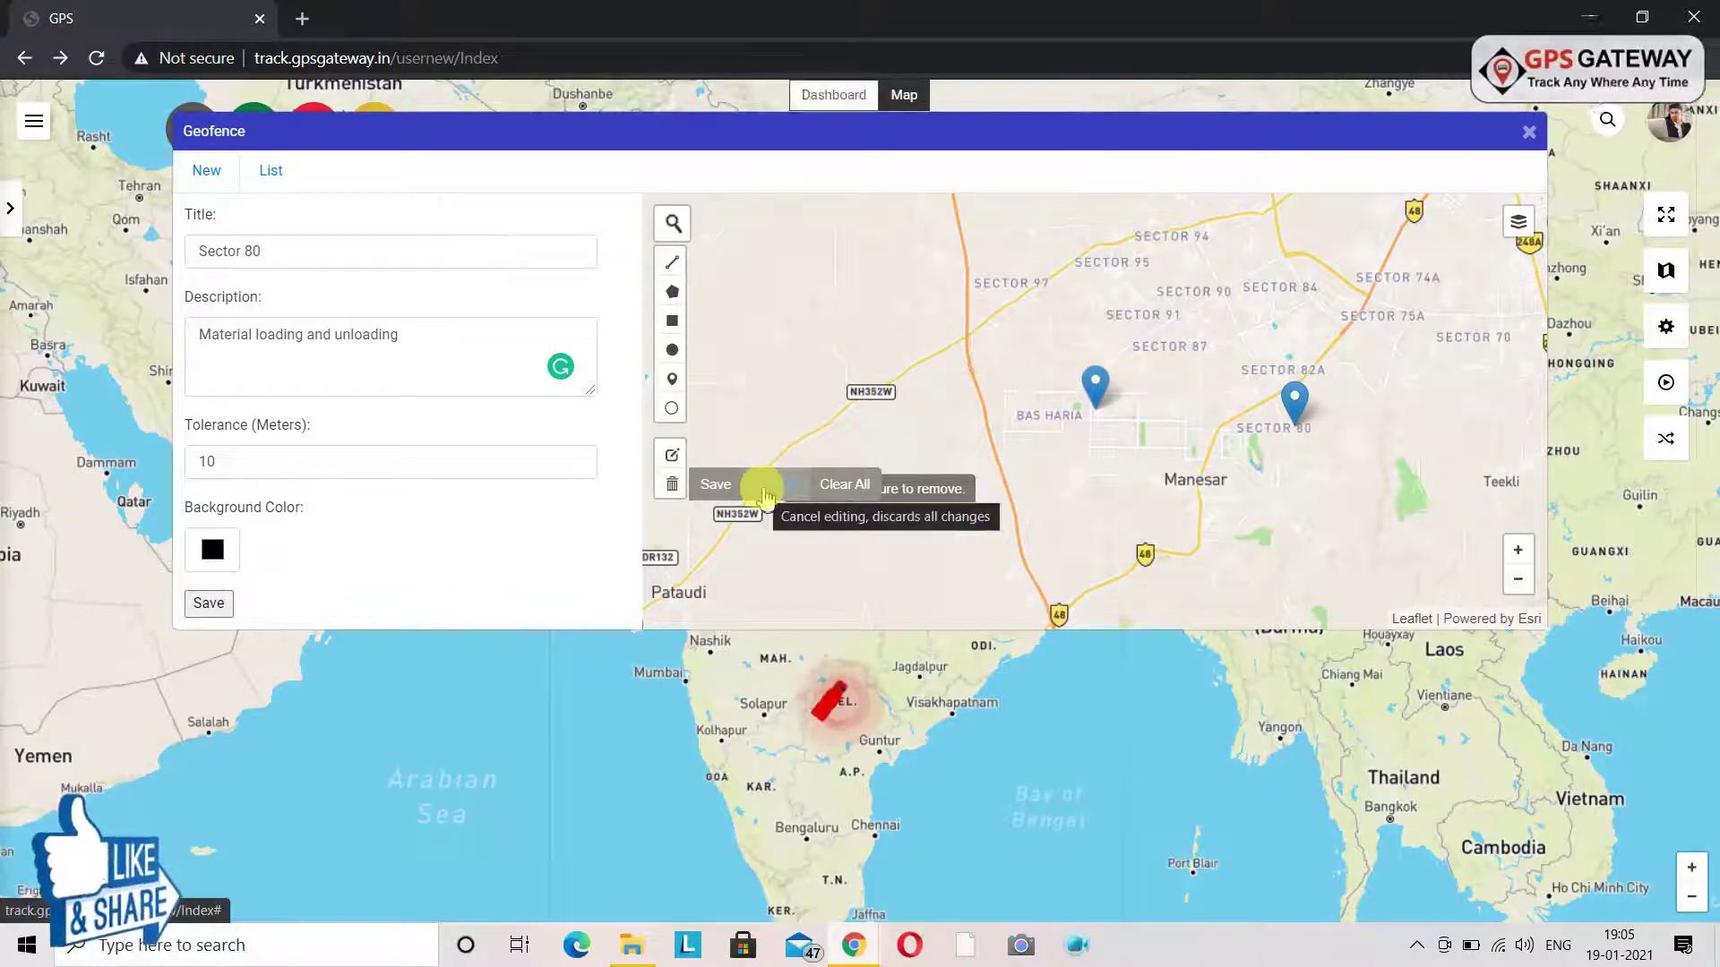
left_click(713, 484)
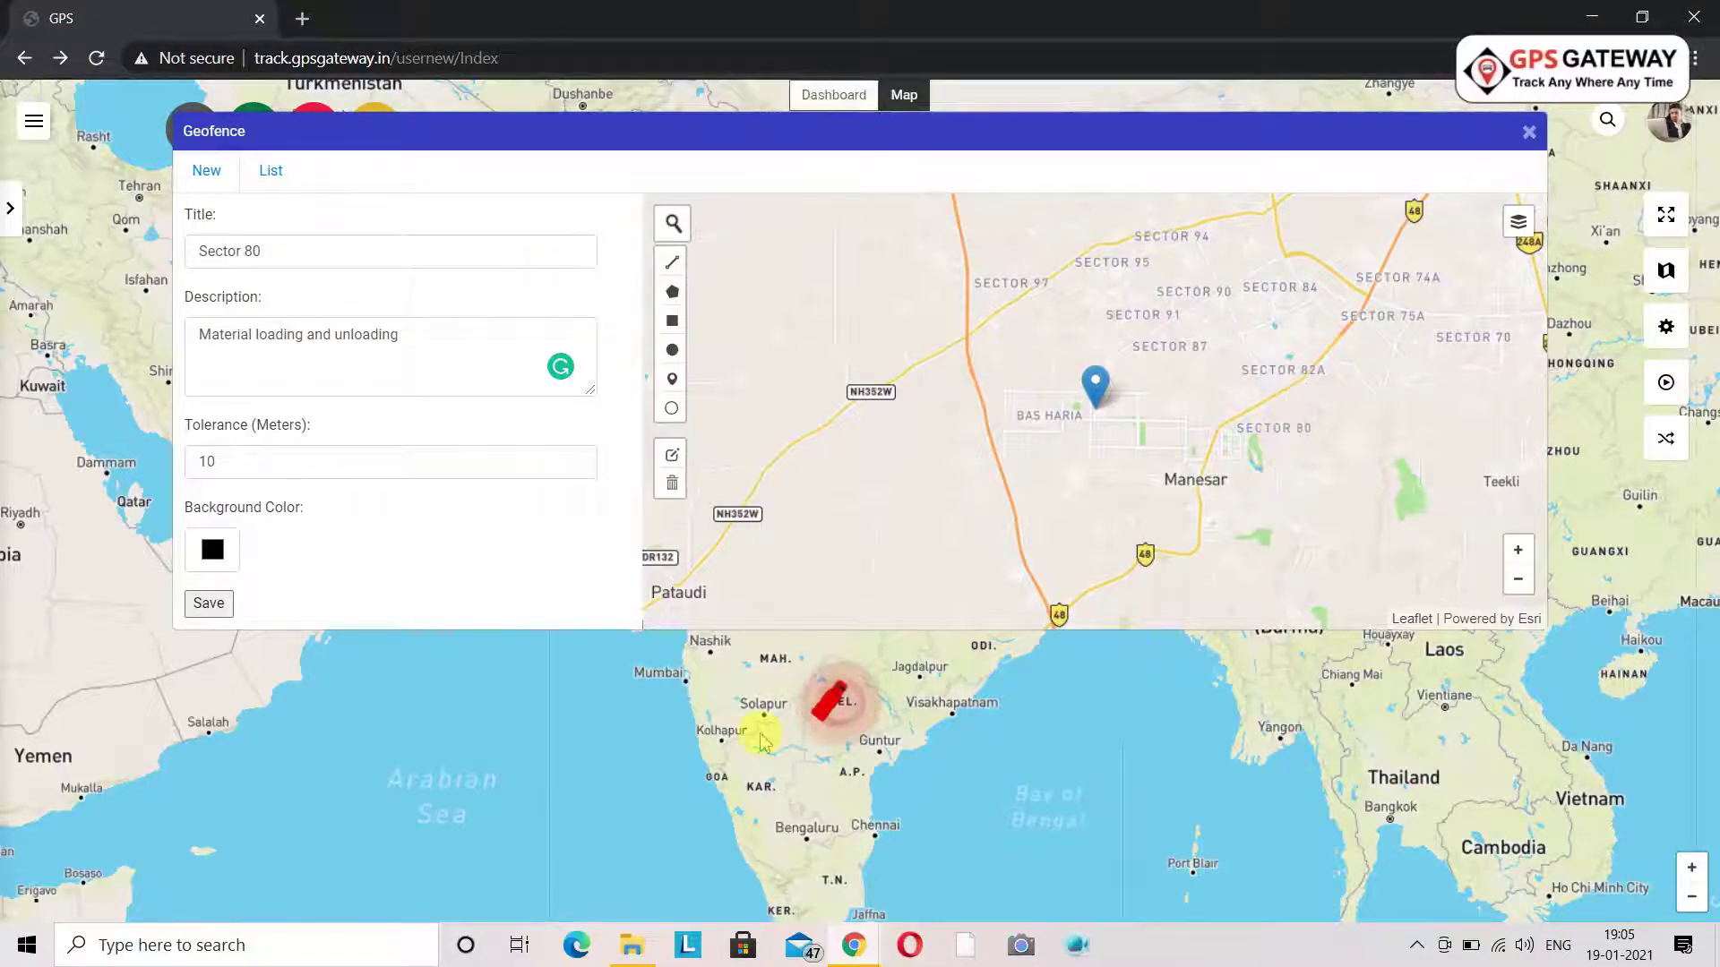
left_click(672, 412)
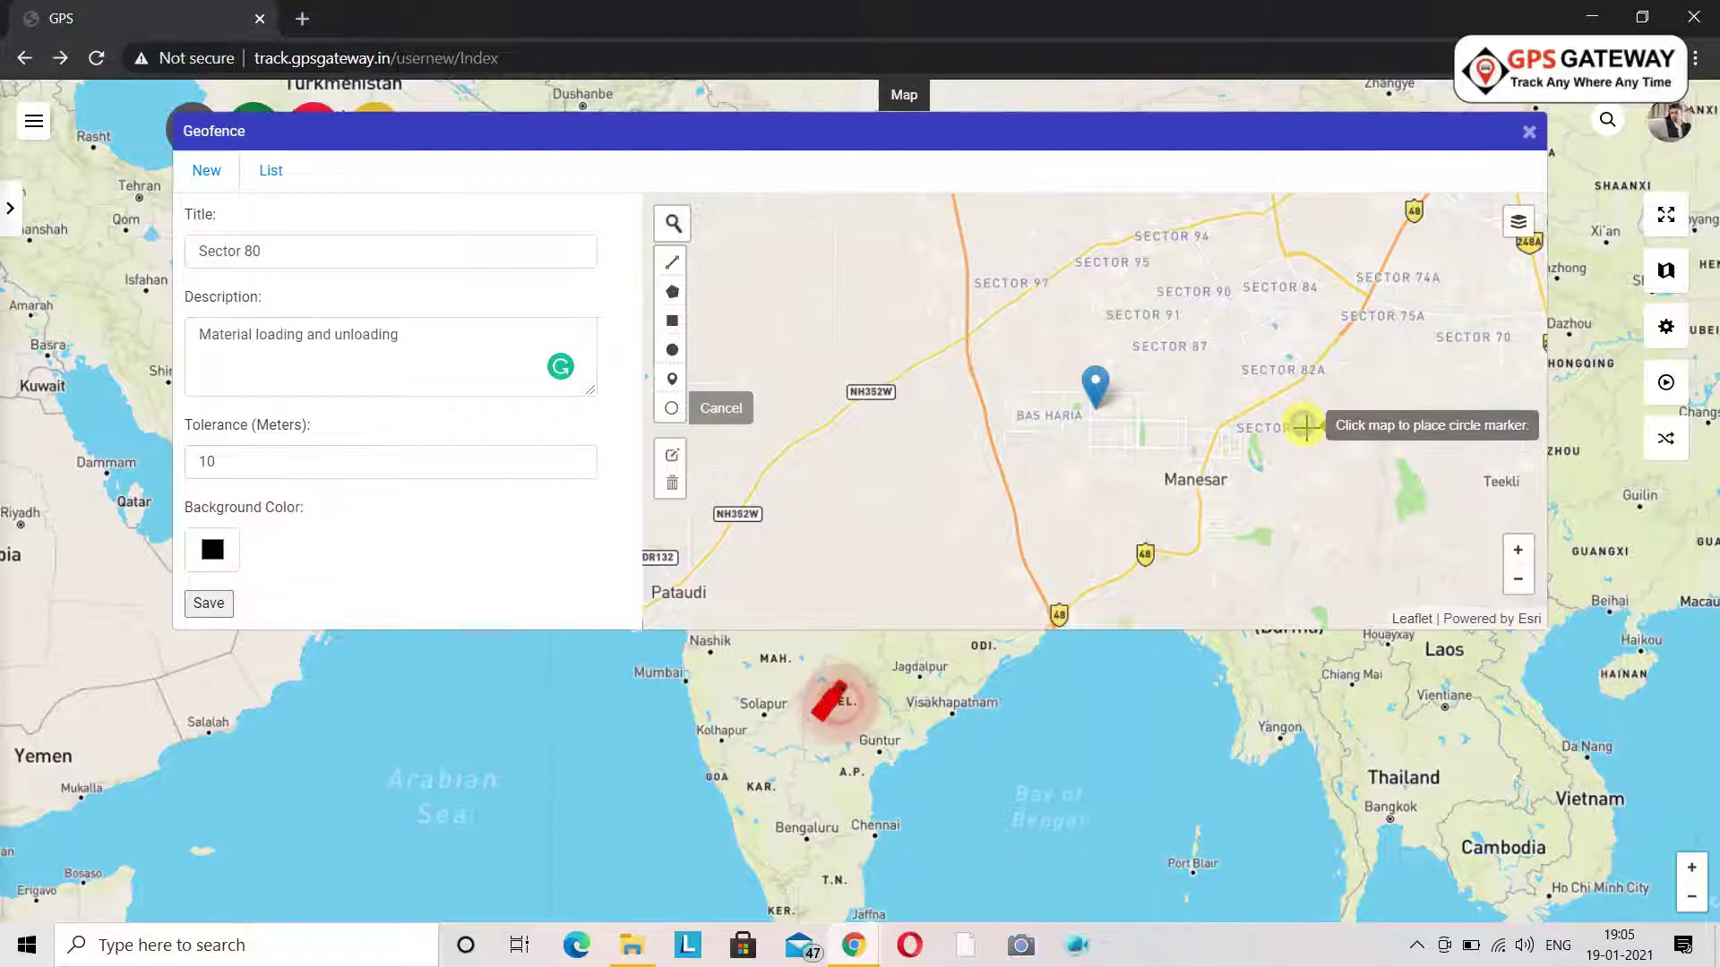
left_click(1305, 429)
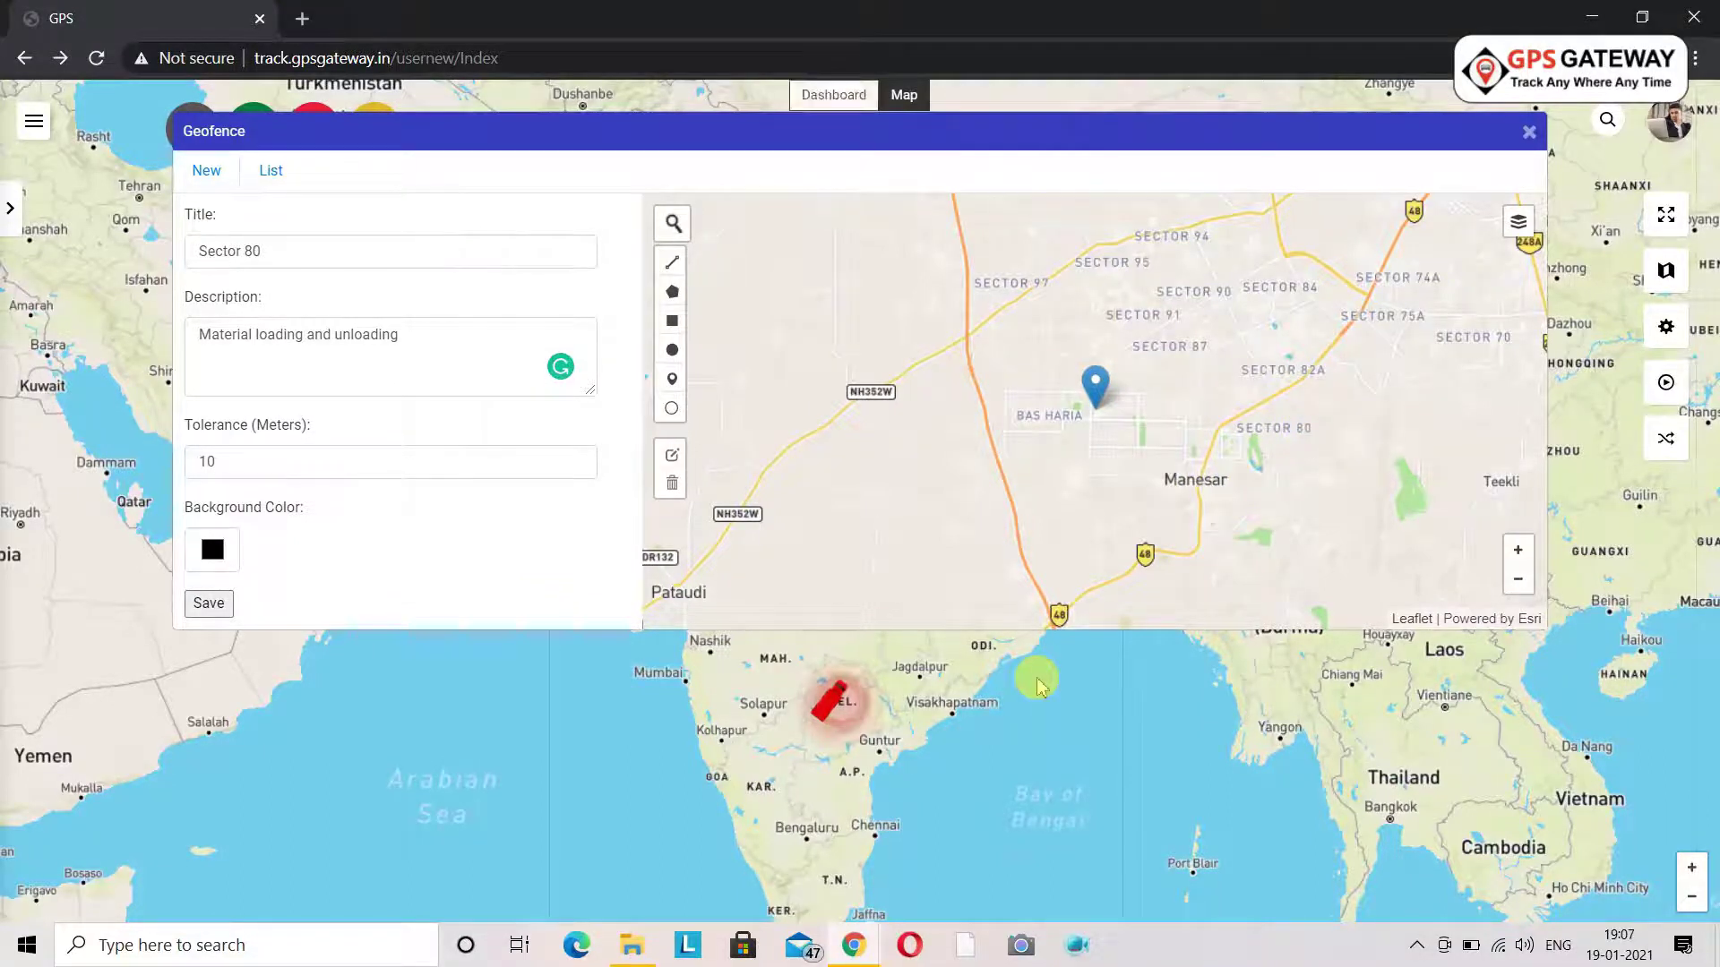
Cycle the base map through satellite and googletrain, ending on googlemap
mouse_move(1536, 239)
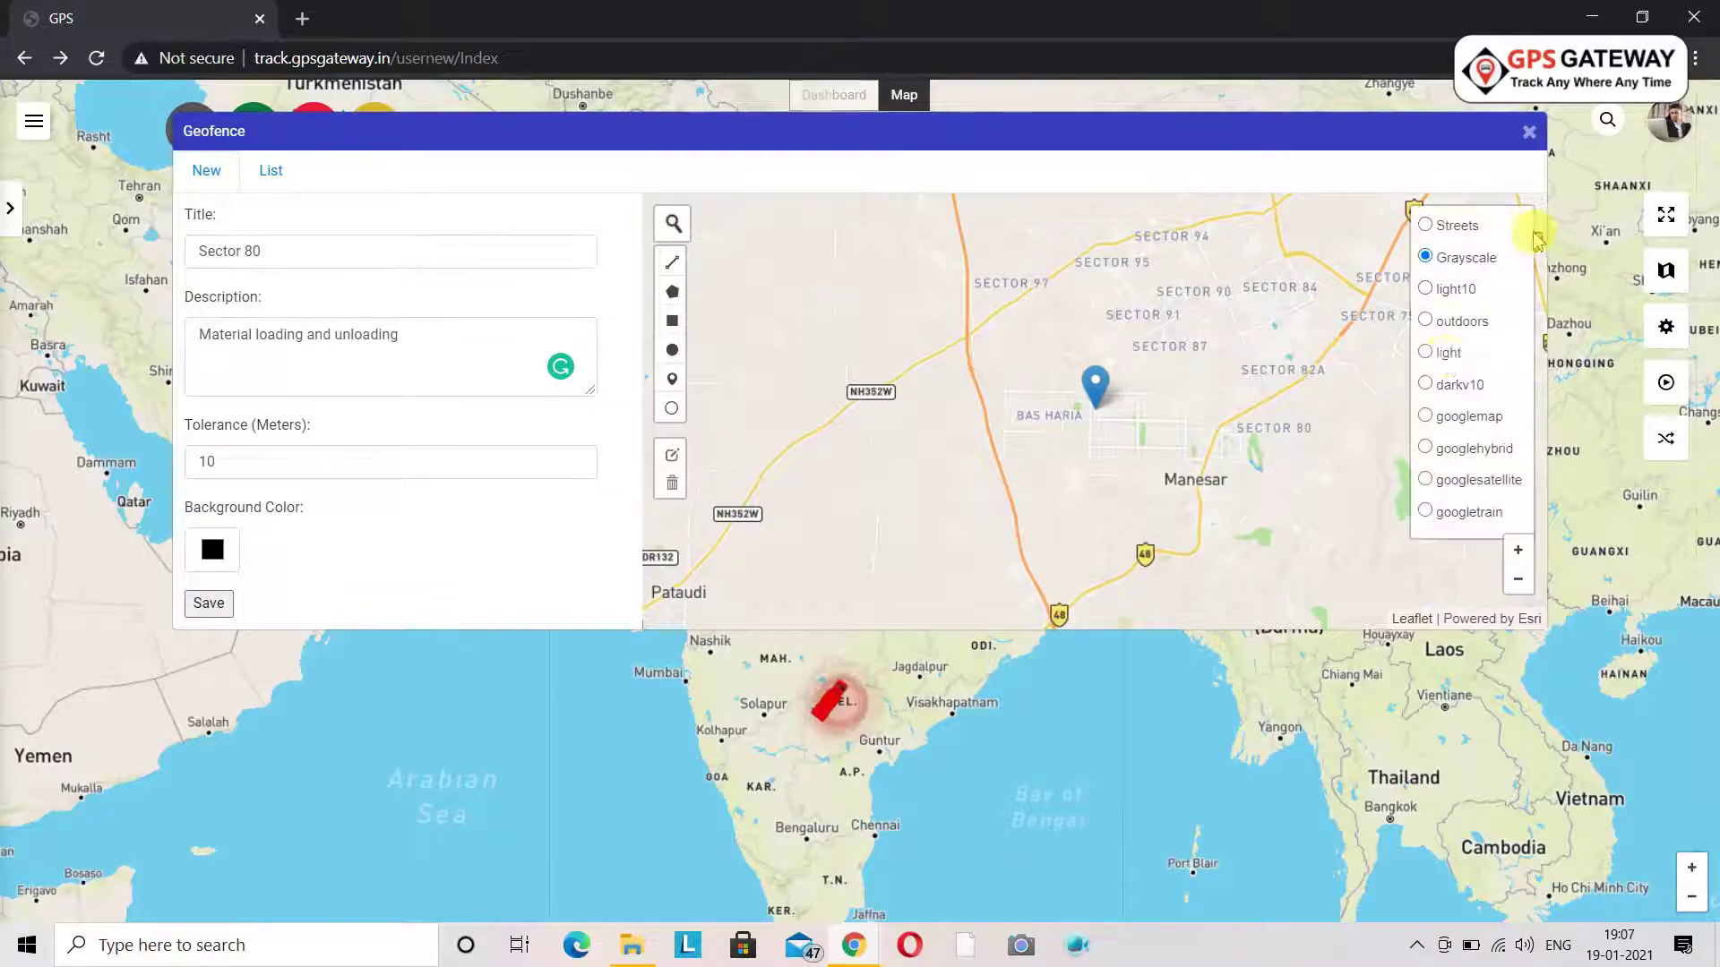
left_click(1425, 415)
left_click(1425, 477)
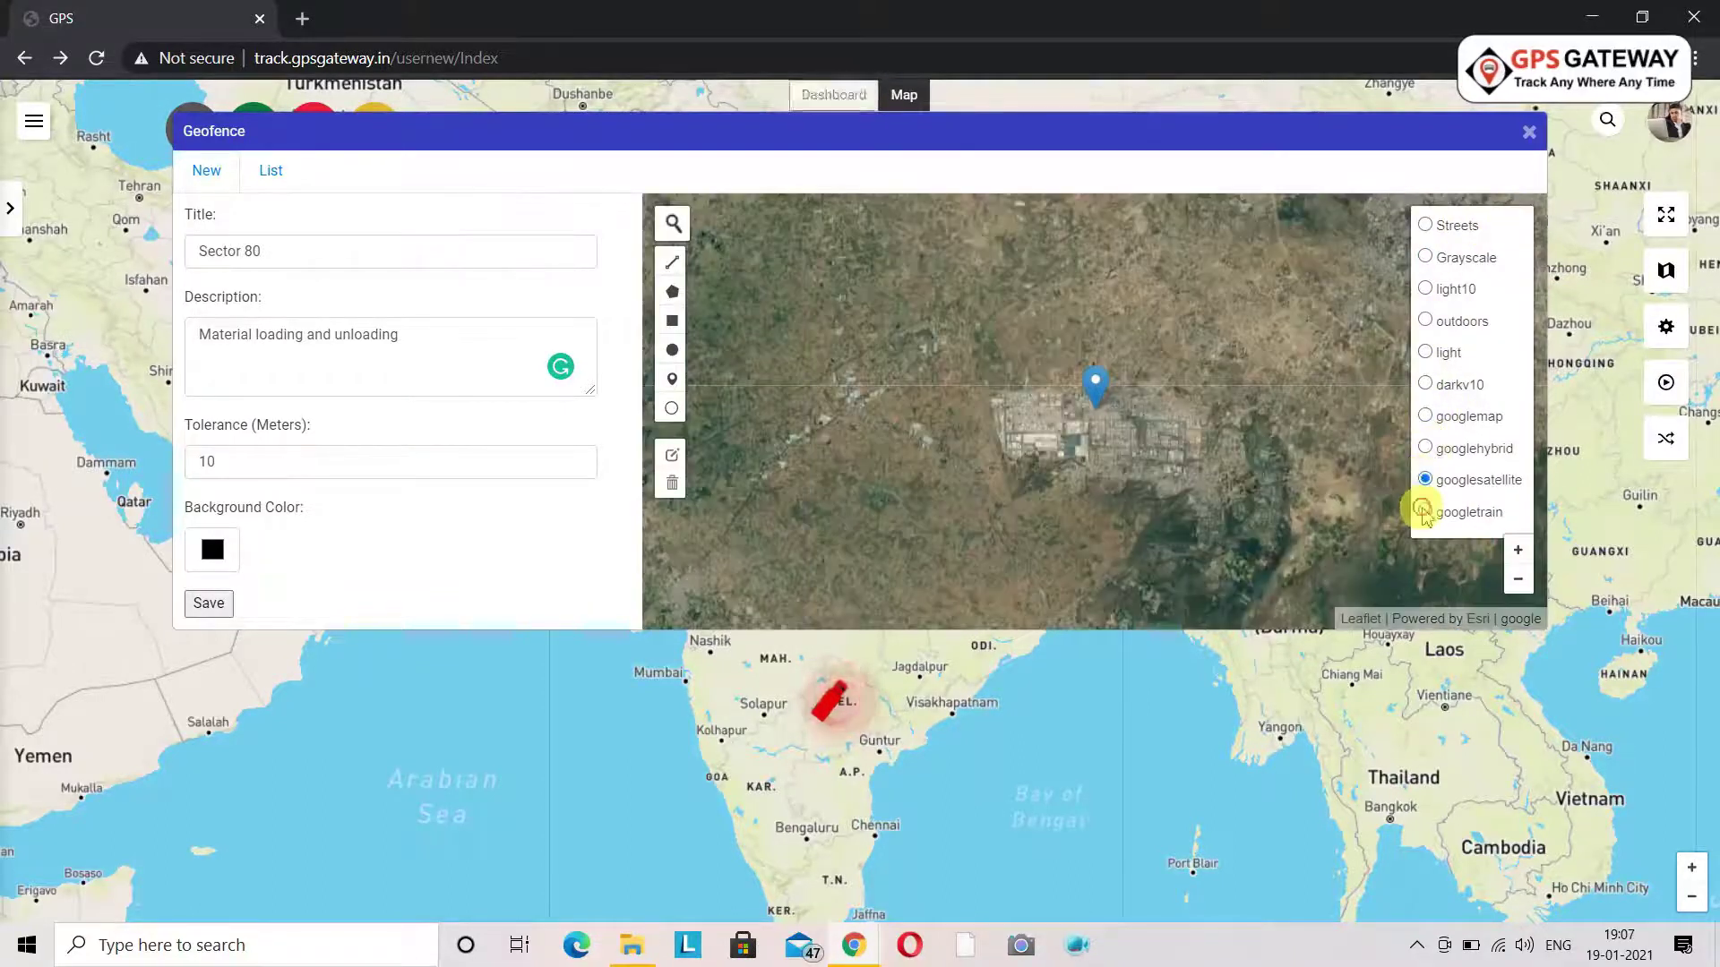
left_click(1425, 510)
left_click(1425, 415)
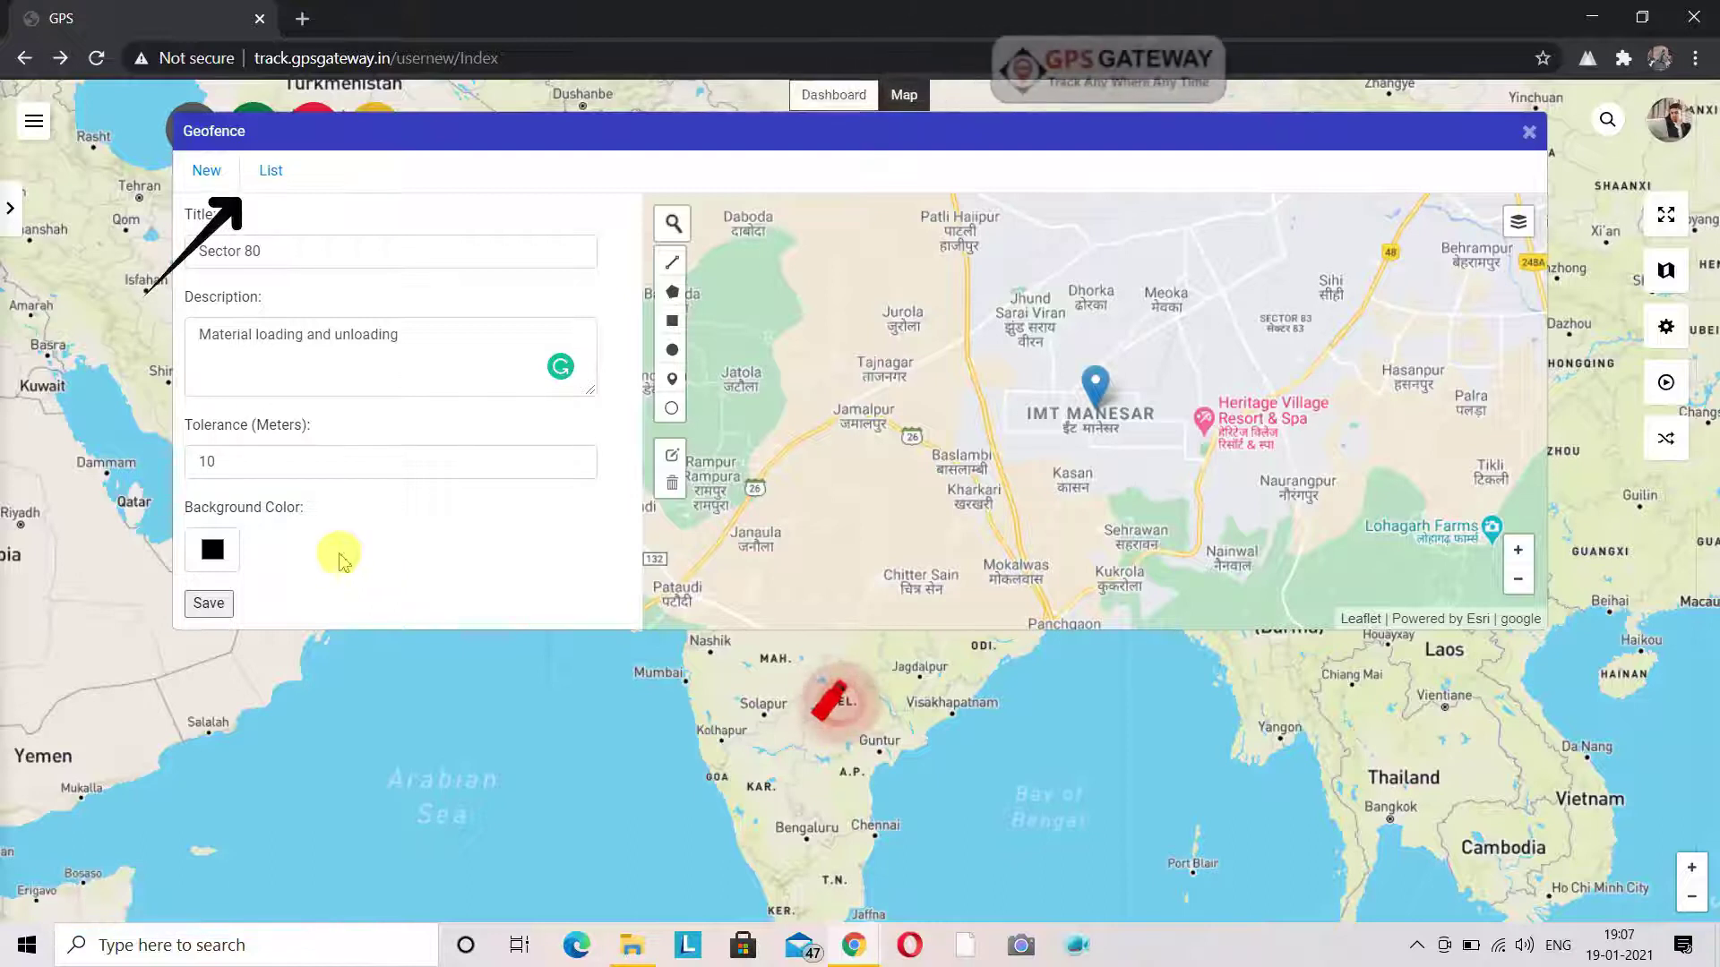
Search the geofence list for 'Sector 80', view its details, and return to the list
left_click(273, 179)
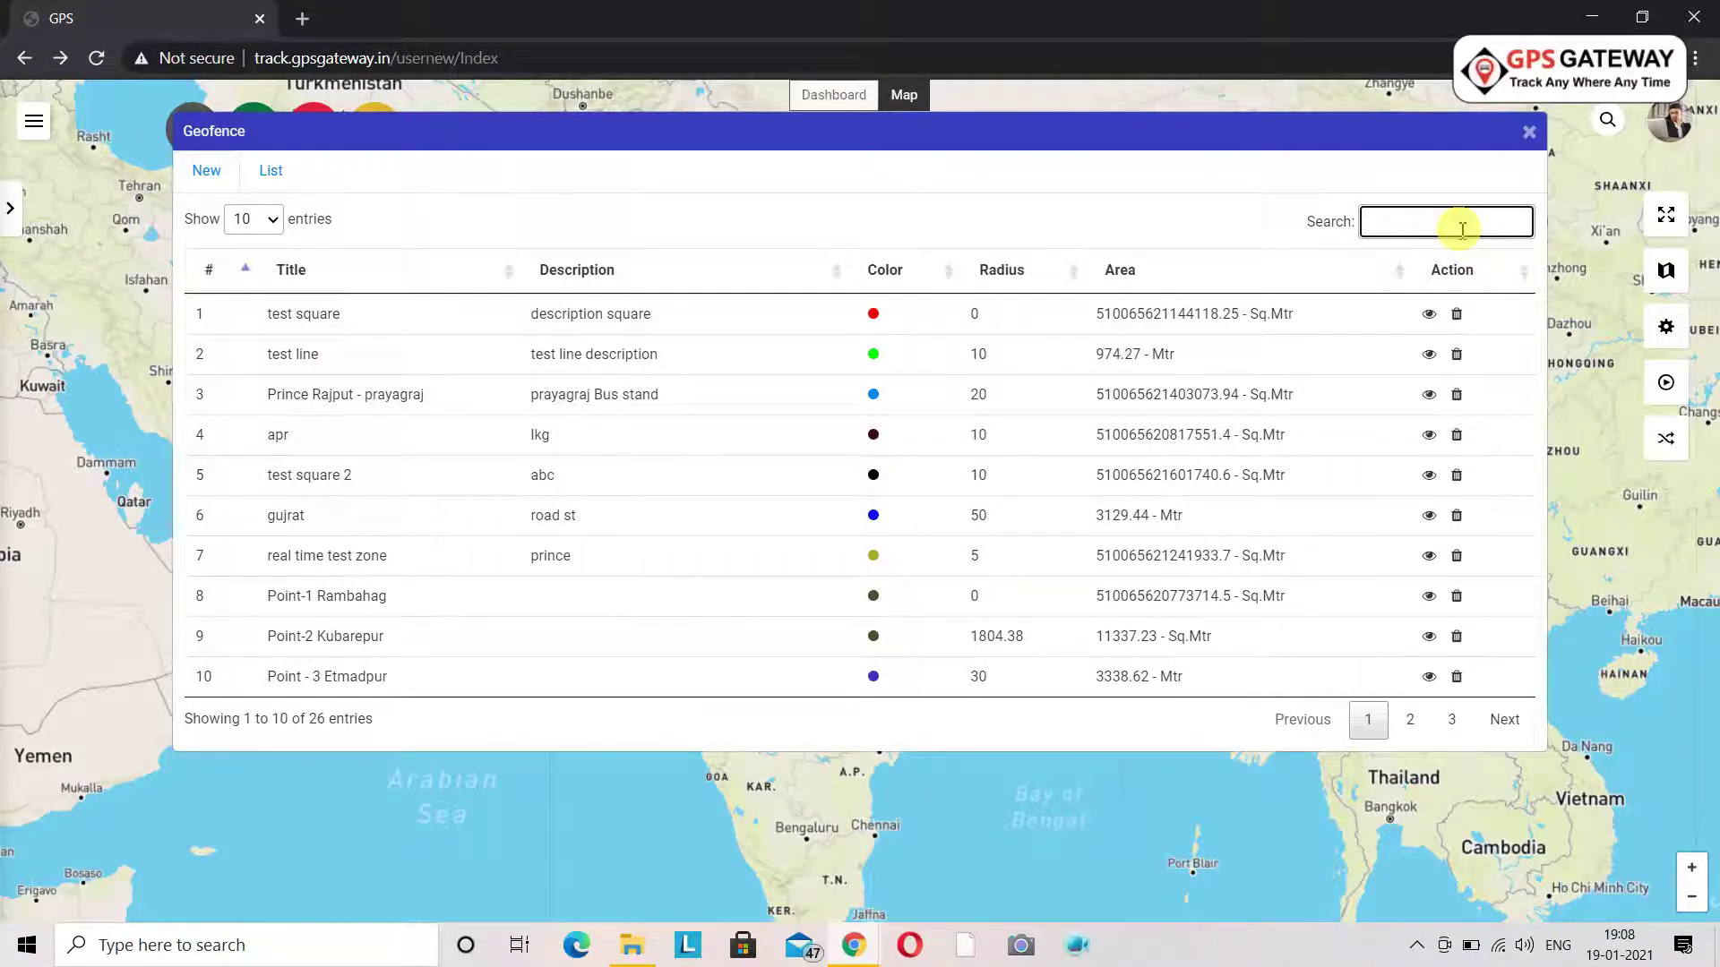
type("Sector 80")
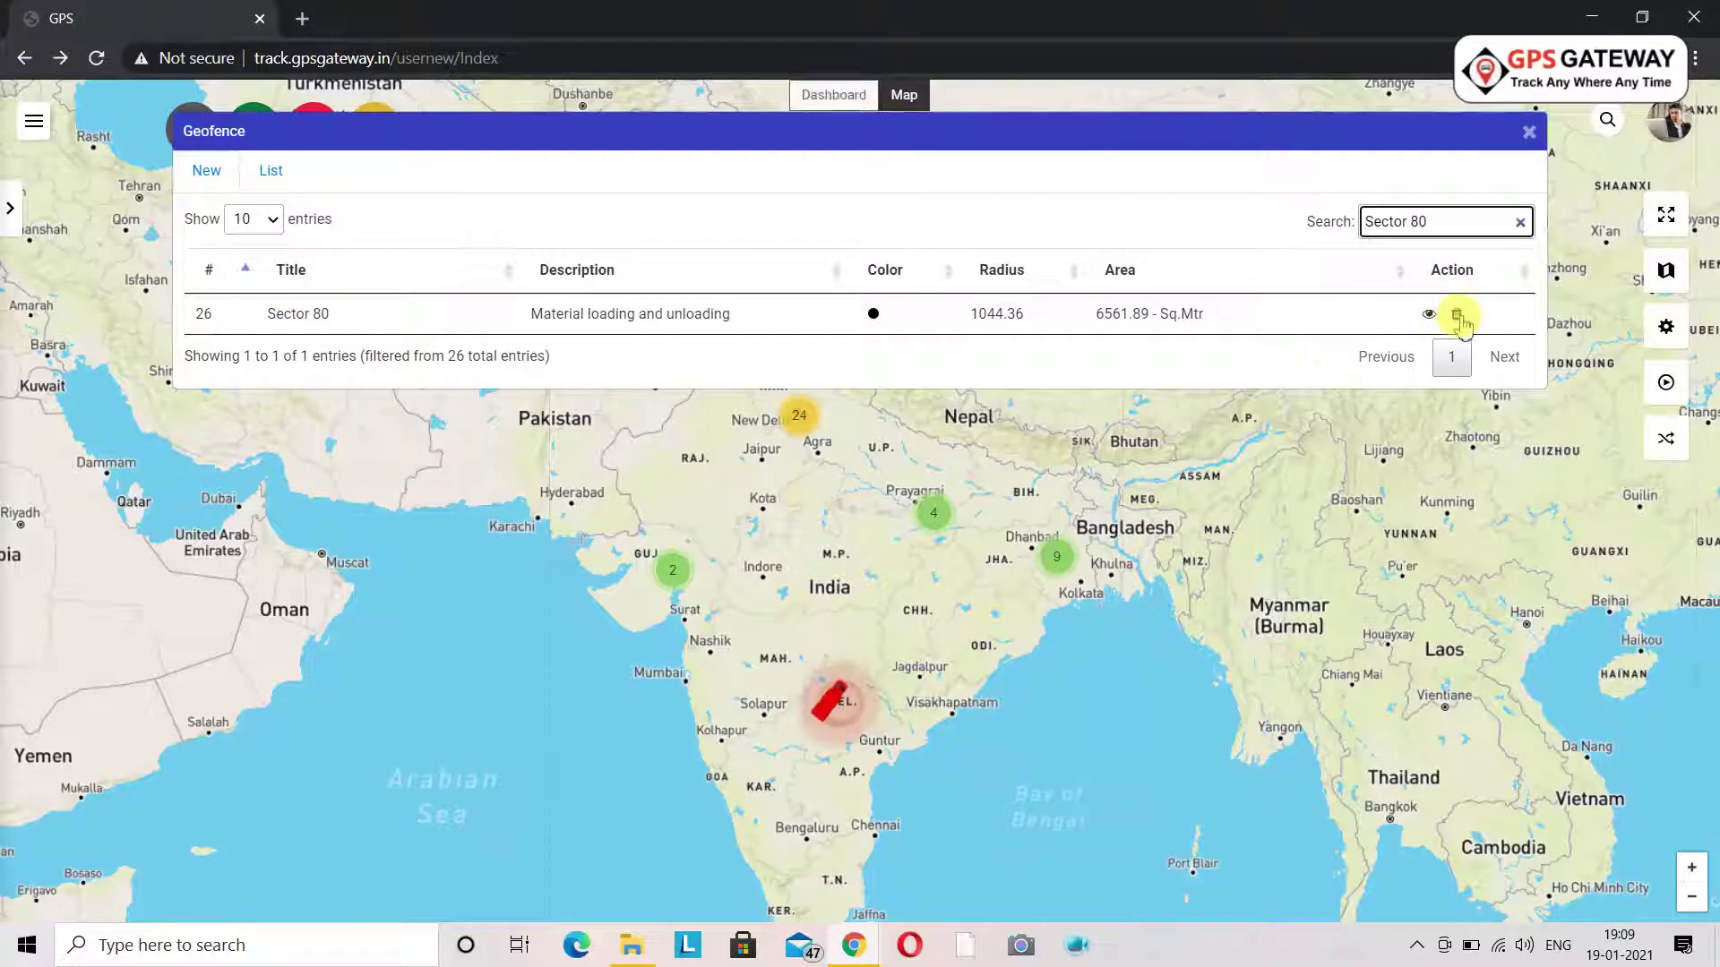
left_click(1429, 315)
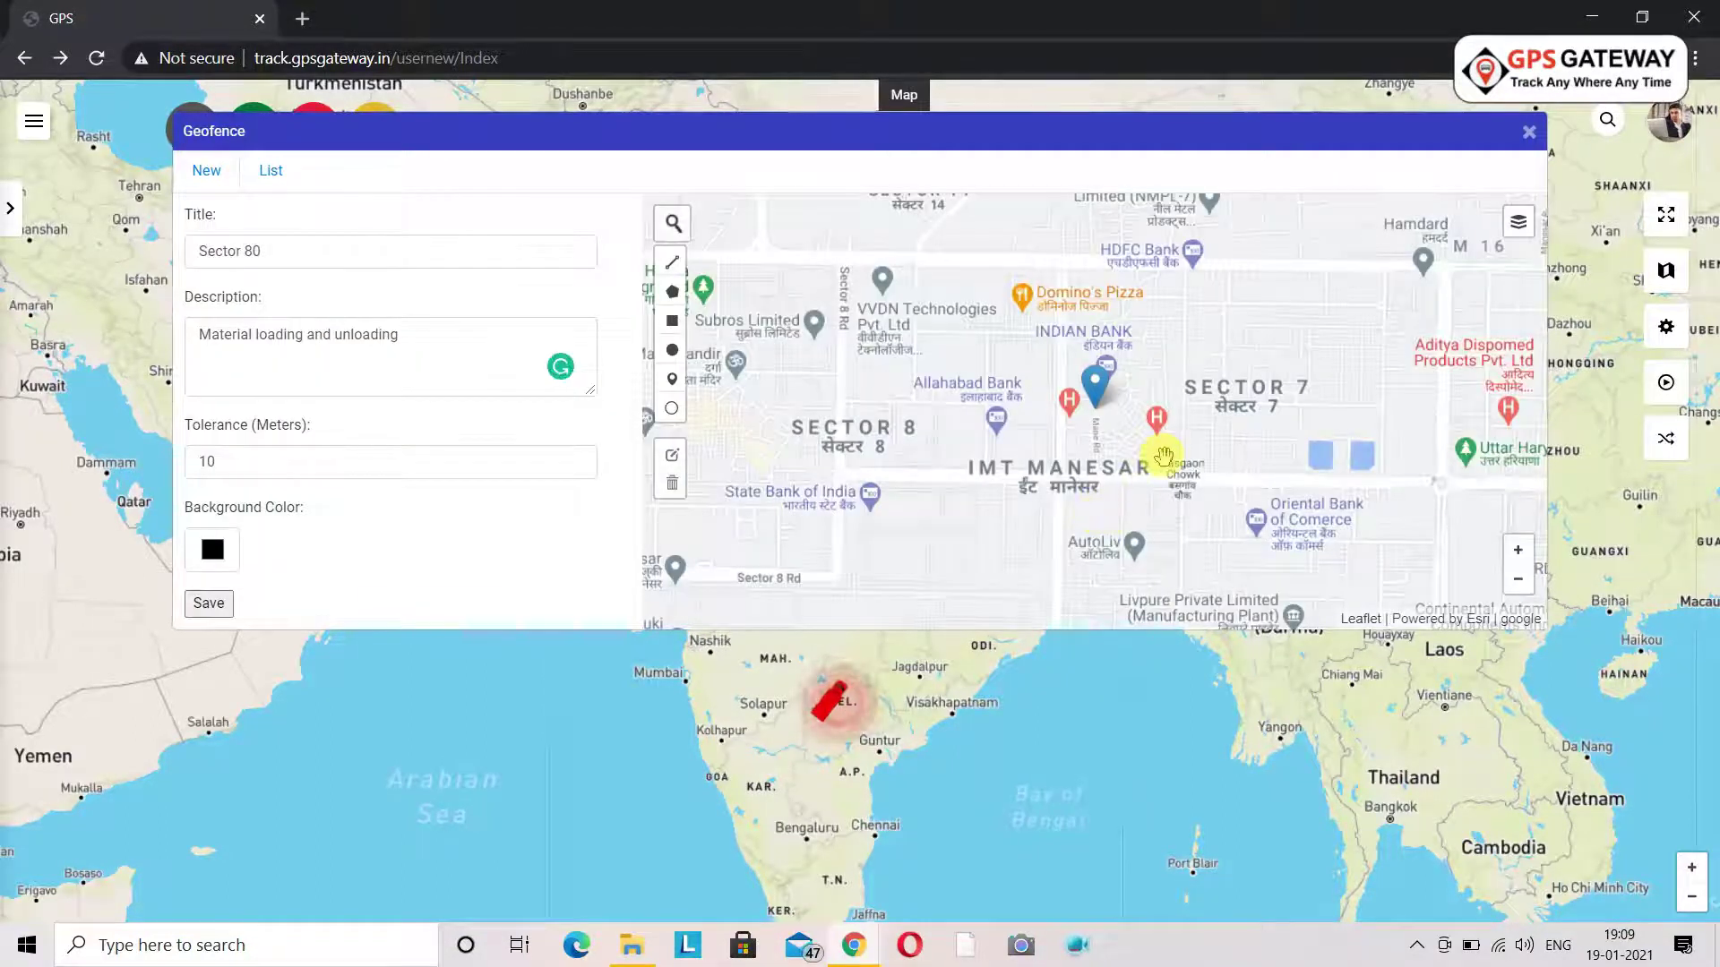
left_click(362, 155)
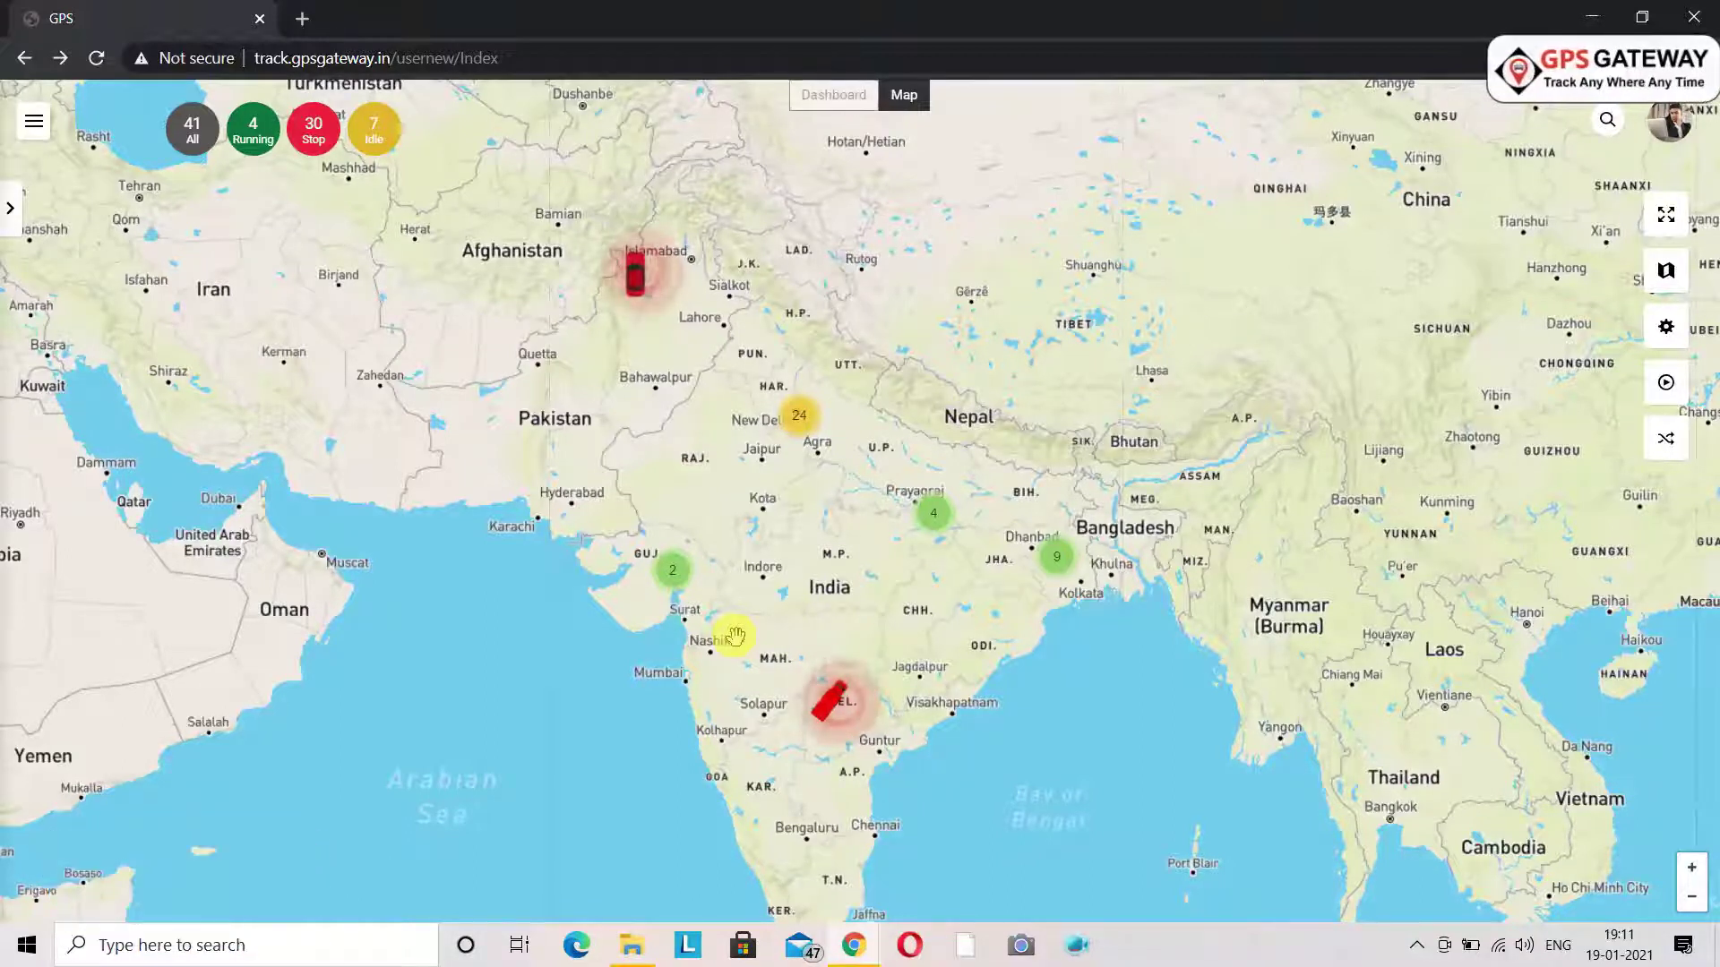
left_click(840, 716)
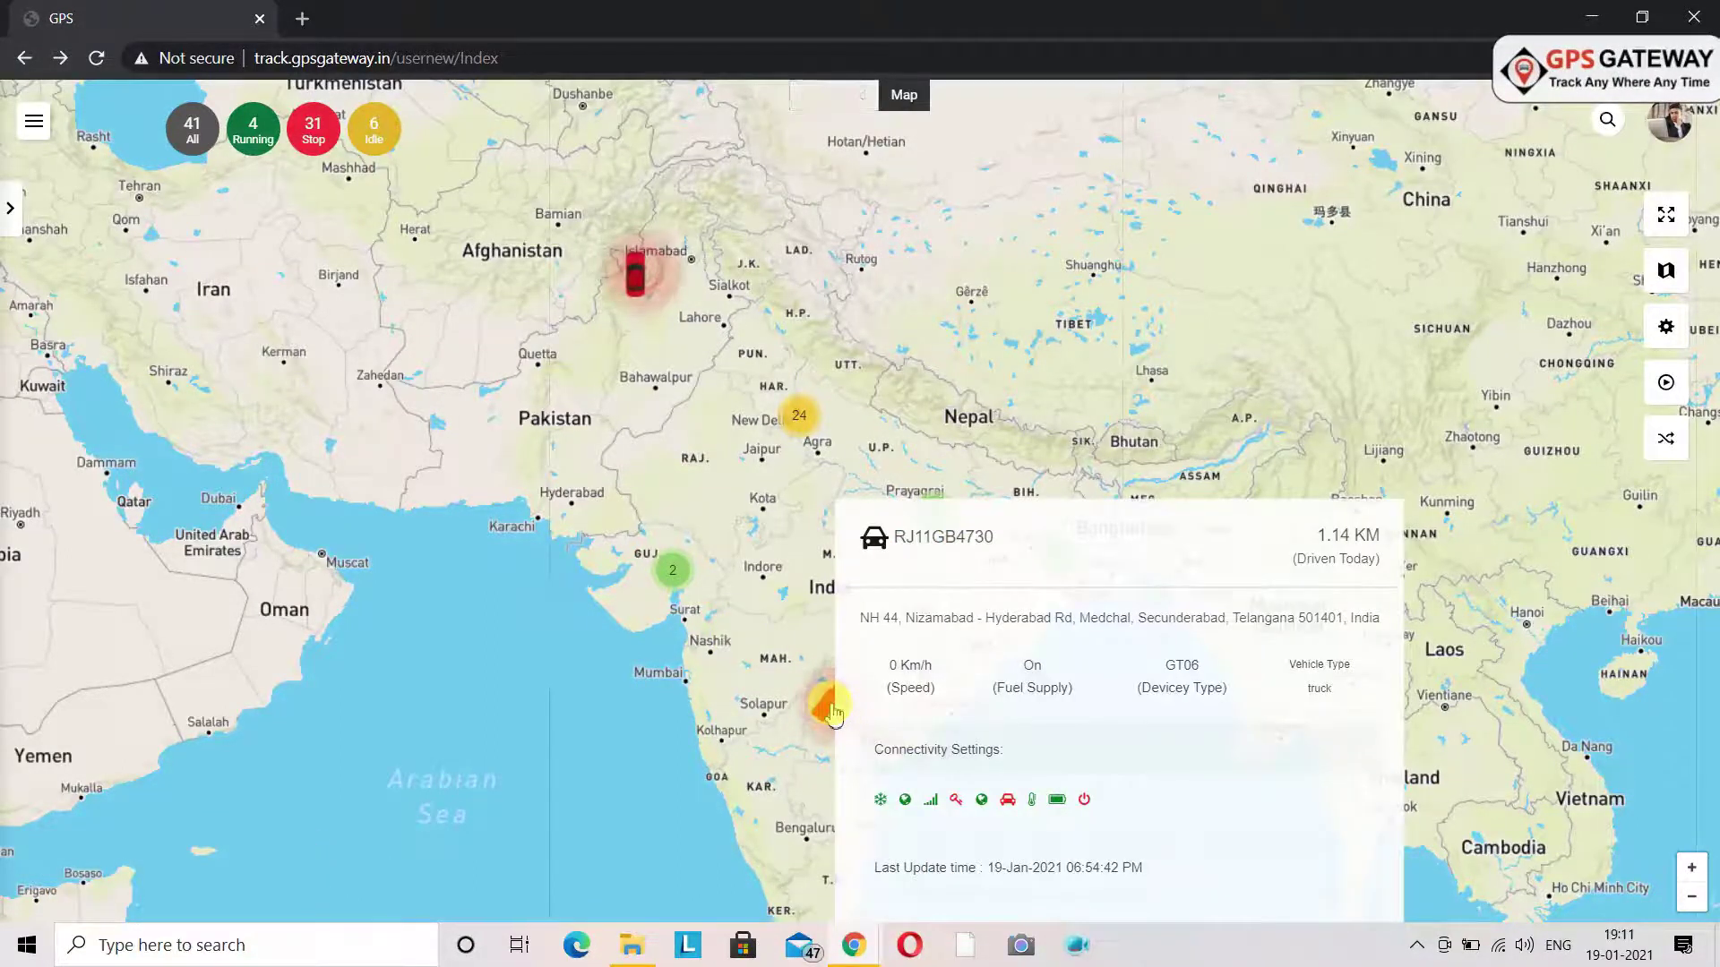
mouse_move(817, 712)
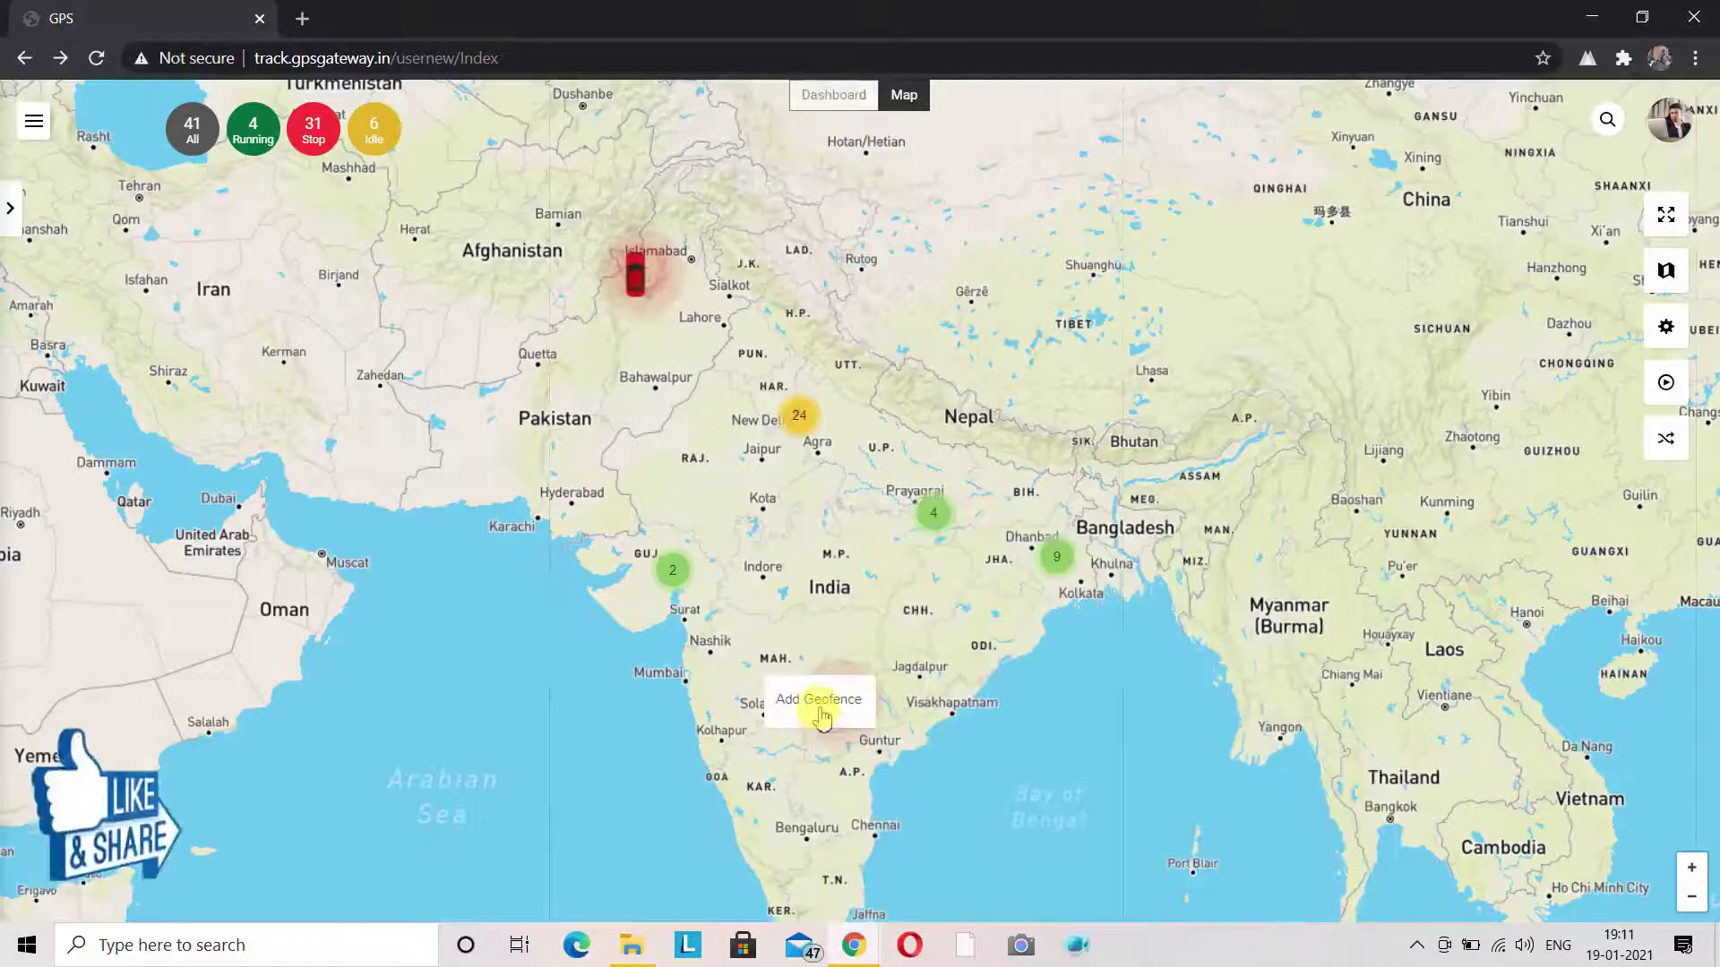
left_click(822, 712)
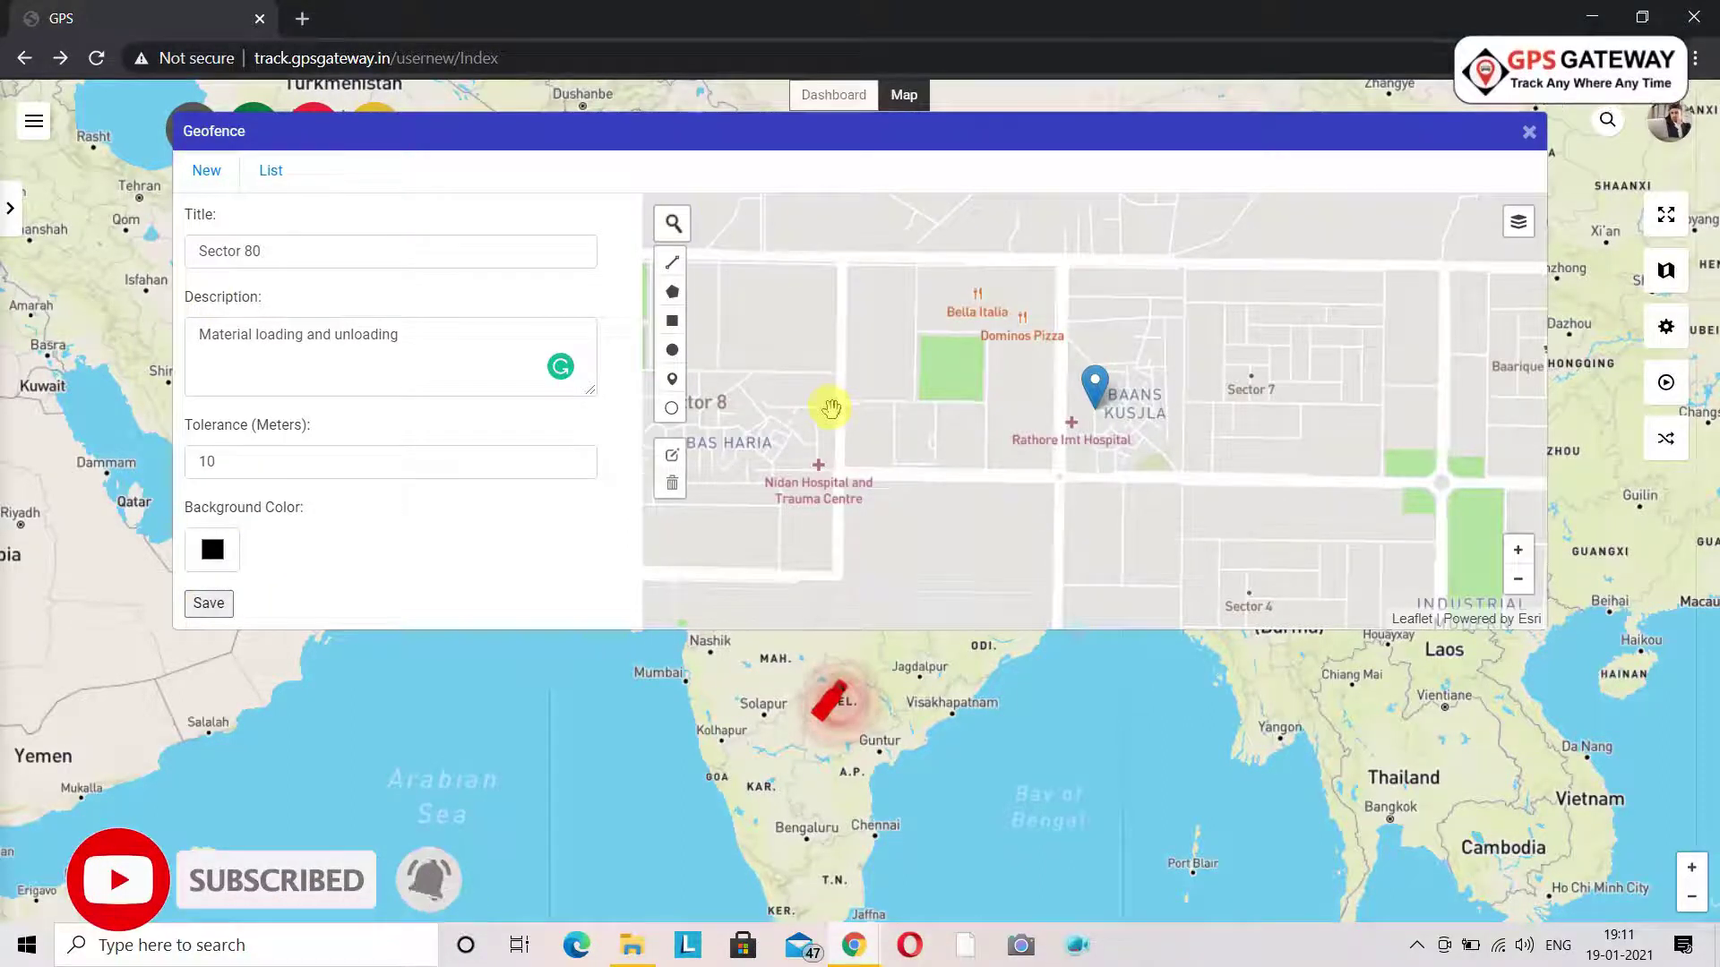
left_click(568, 683)
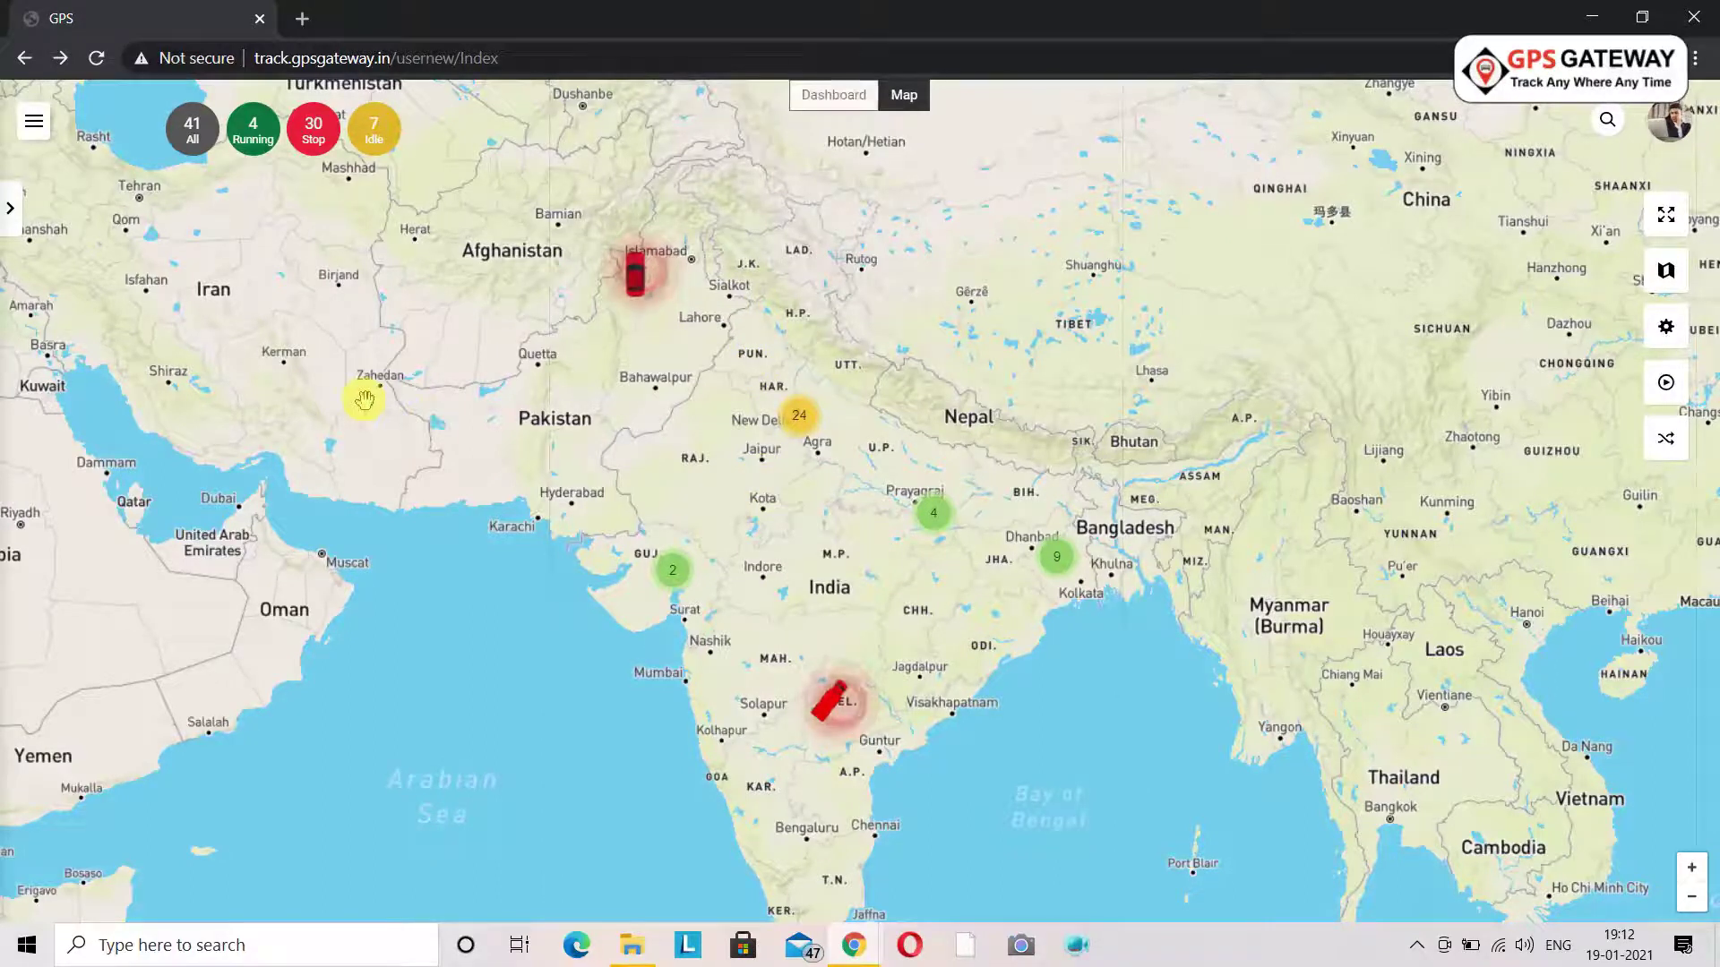
Select the stopped truck near Sadabad from the vehicle list to show its details
left_click(11, 214)
left_click(115, 215)
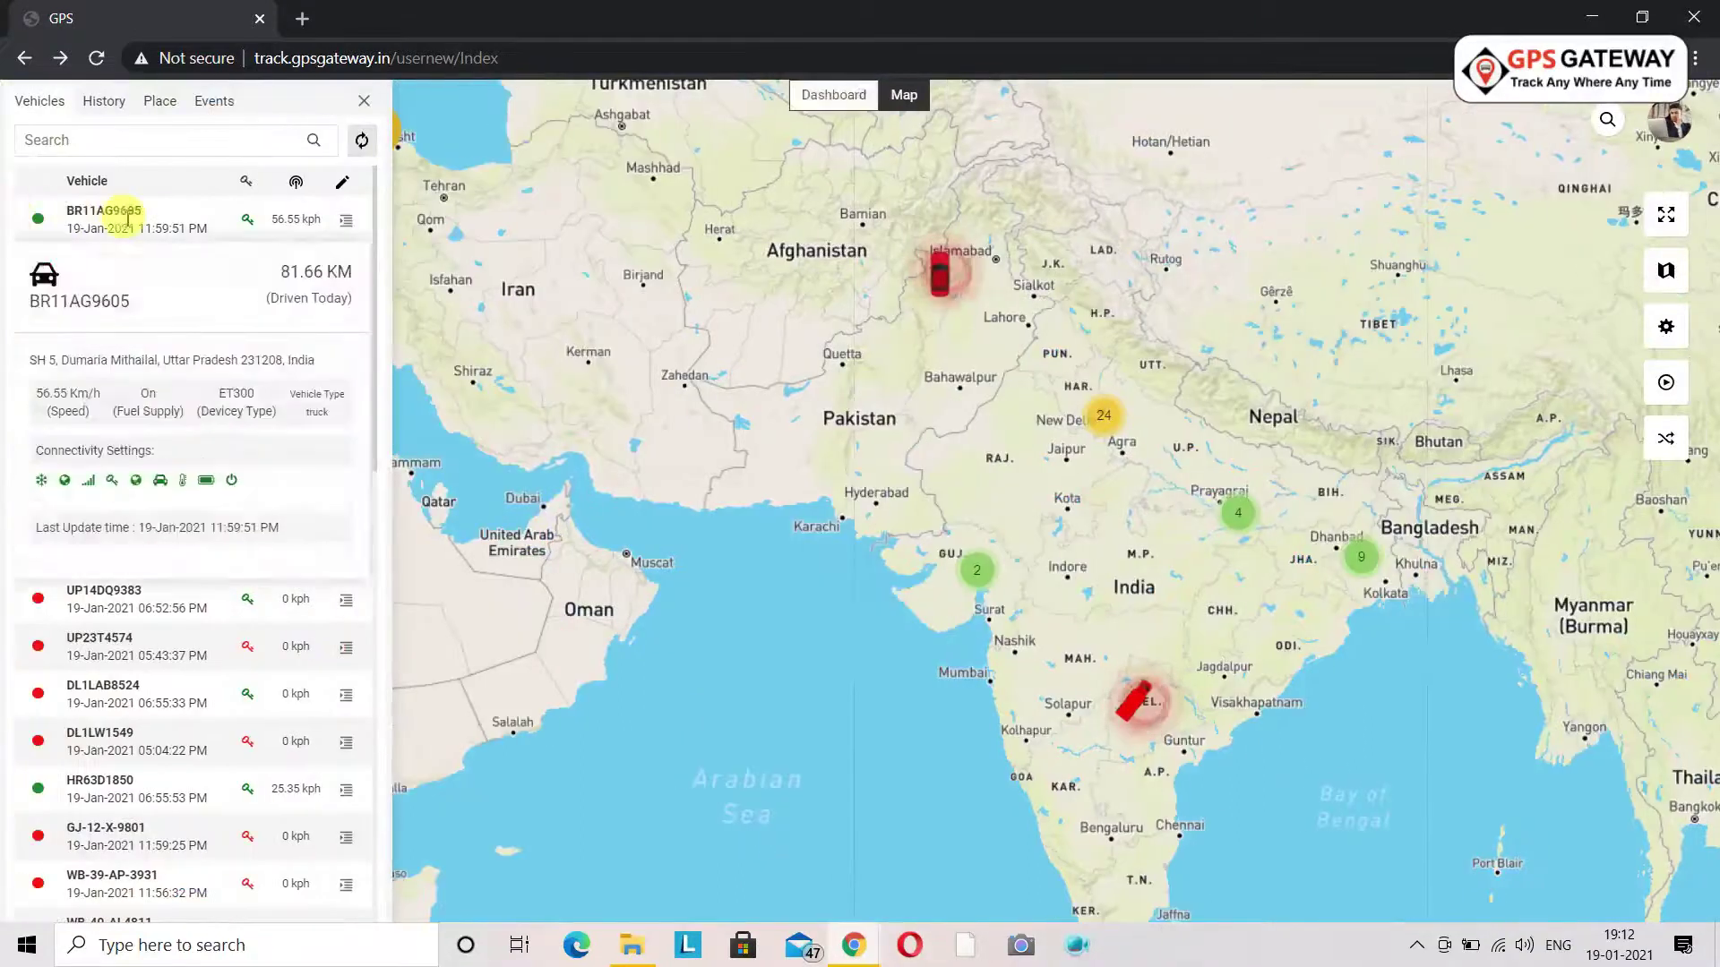
left_click(230, 737)
scroll(259, 587, "down", 10)
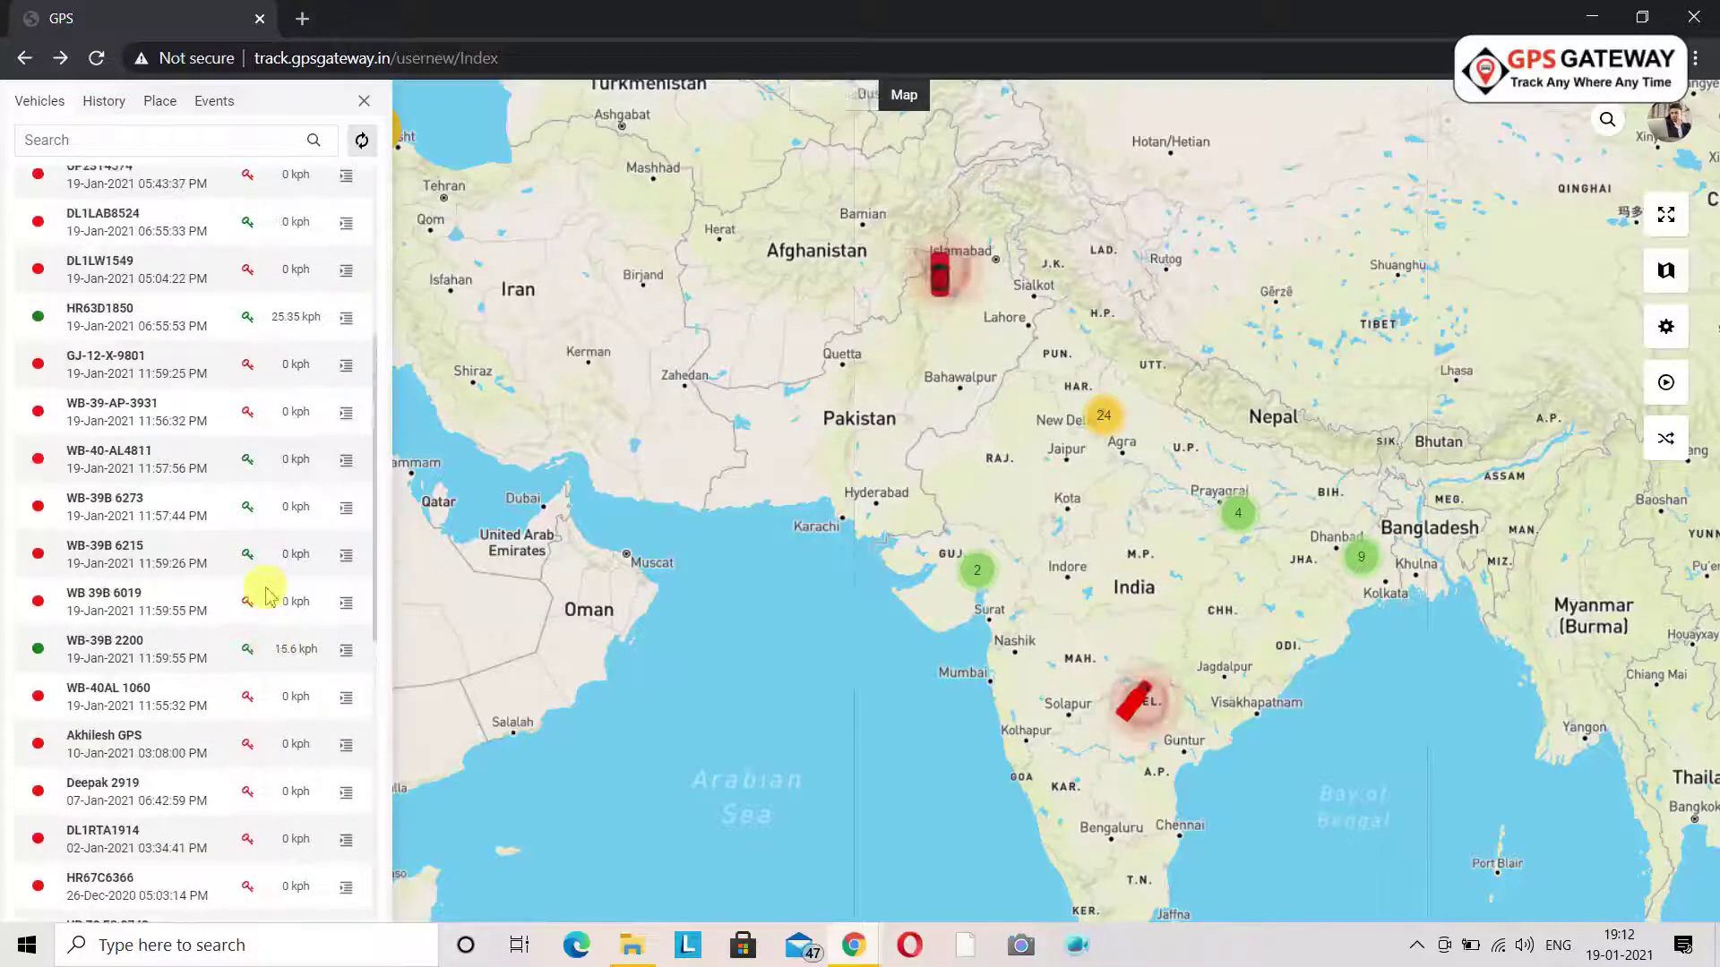
scroll(266, 594, "up", 5)
scroll(266, 594, "up", 2)
left_click(165, 269)
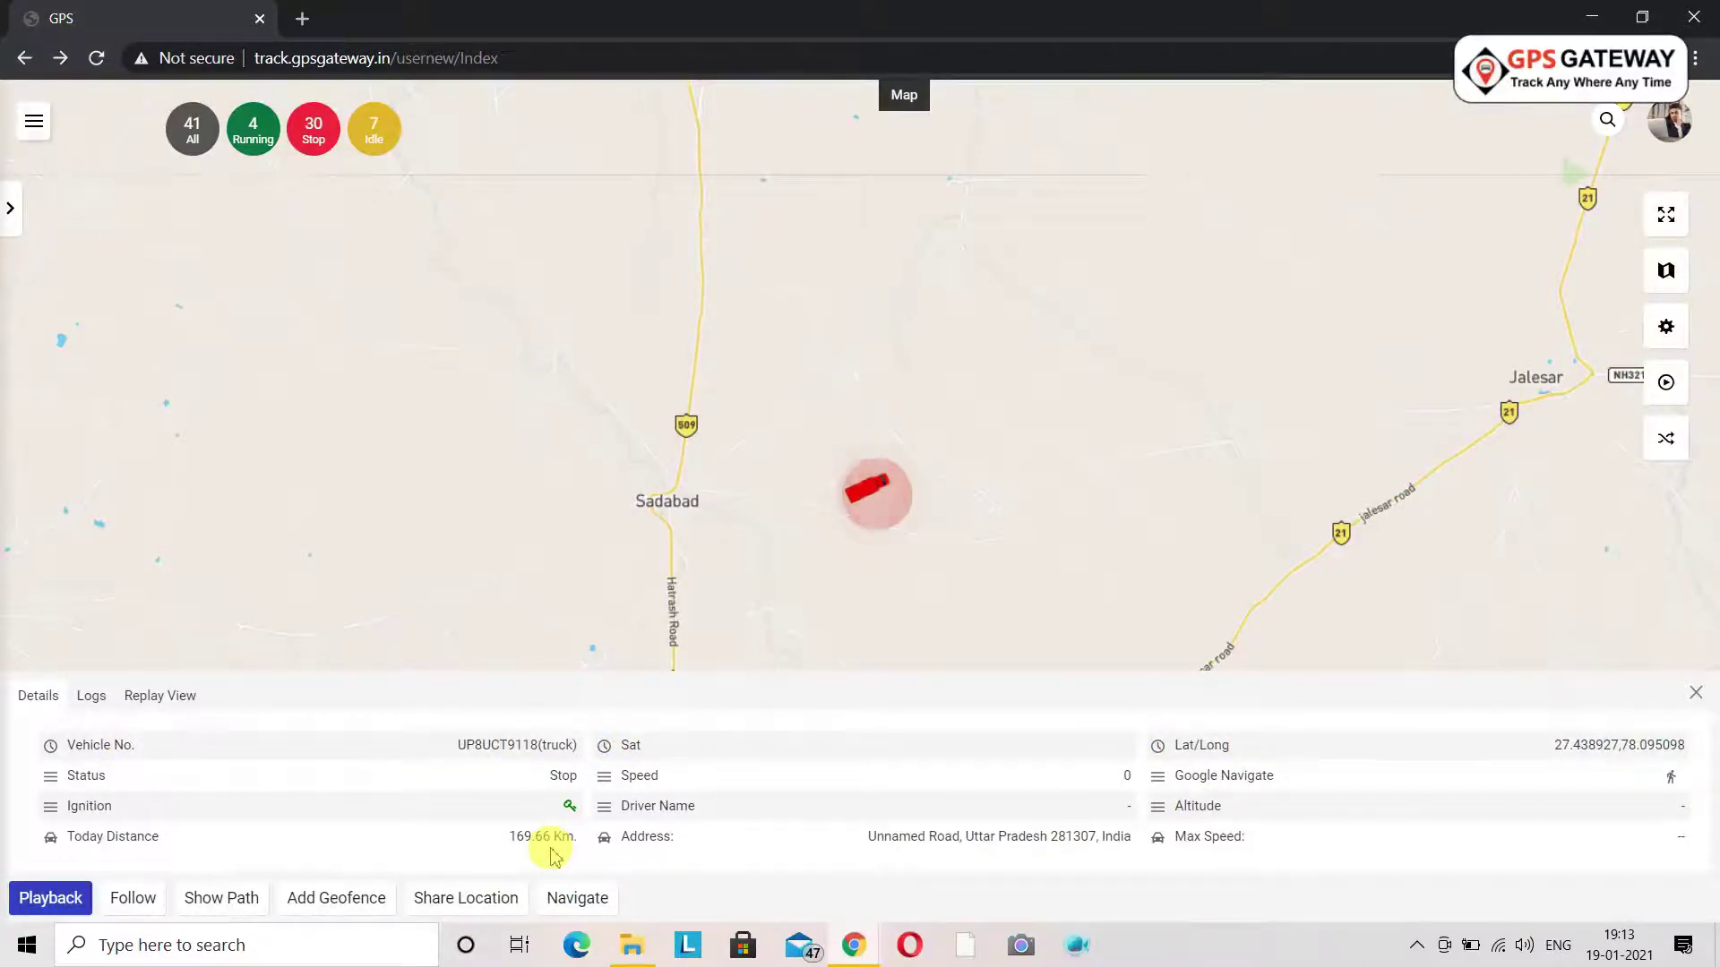
Start a geofence at the truck's location, switch its map to the googlemap layer, and save
left_click(359, 899)
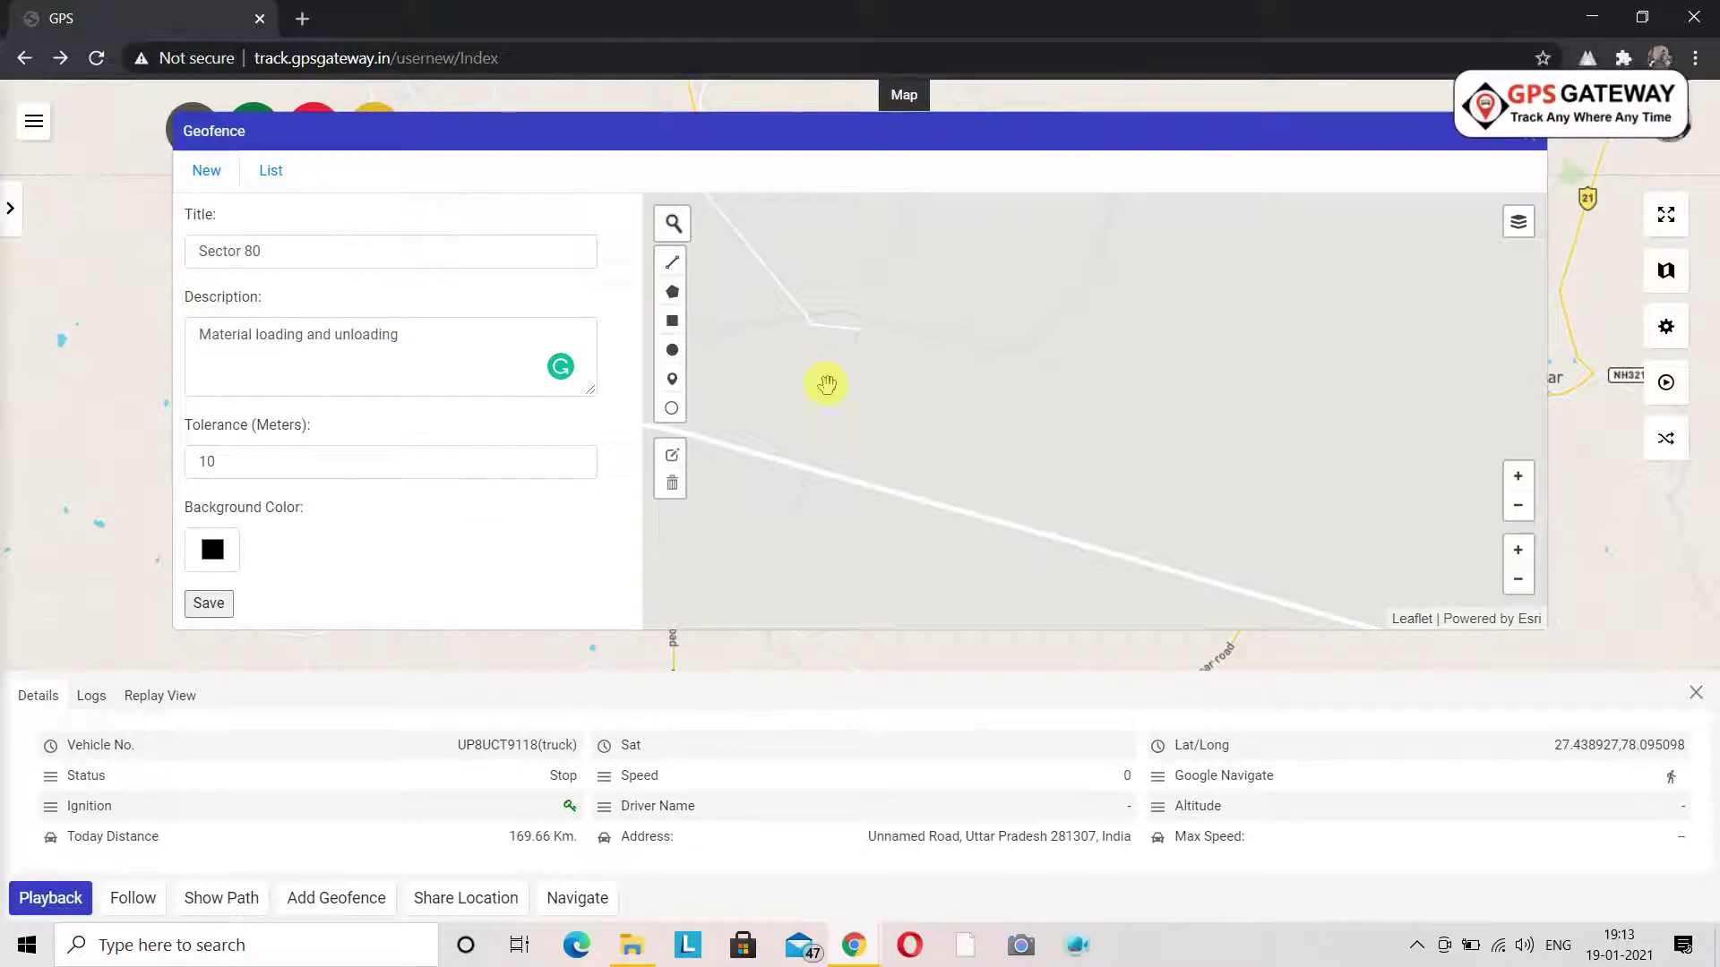
mouse_move(1522, 234)
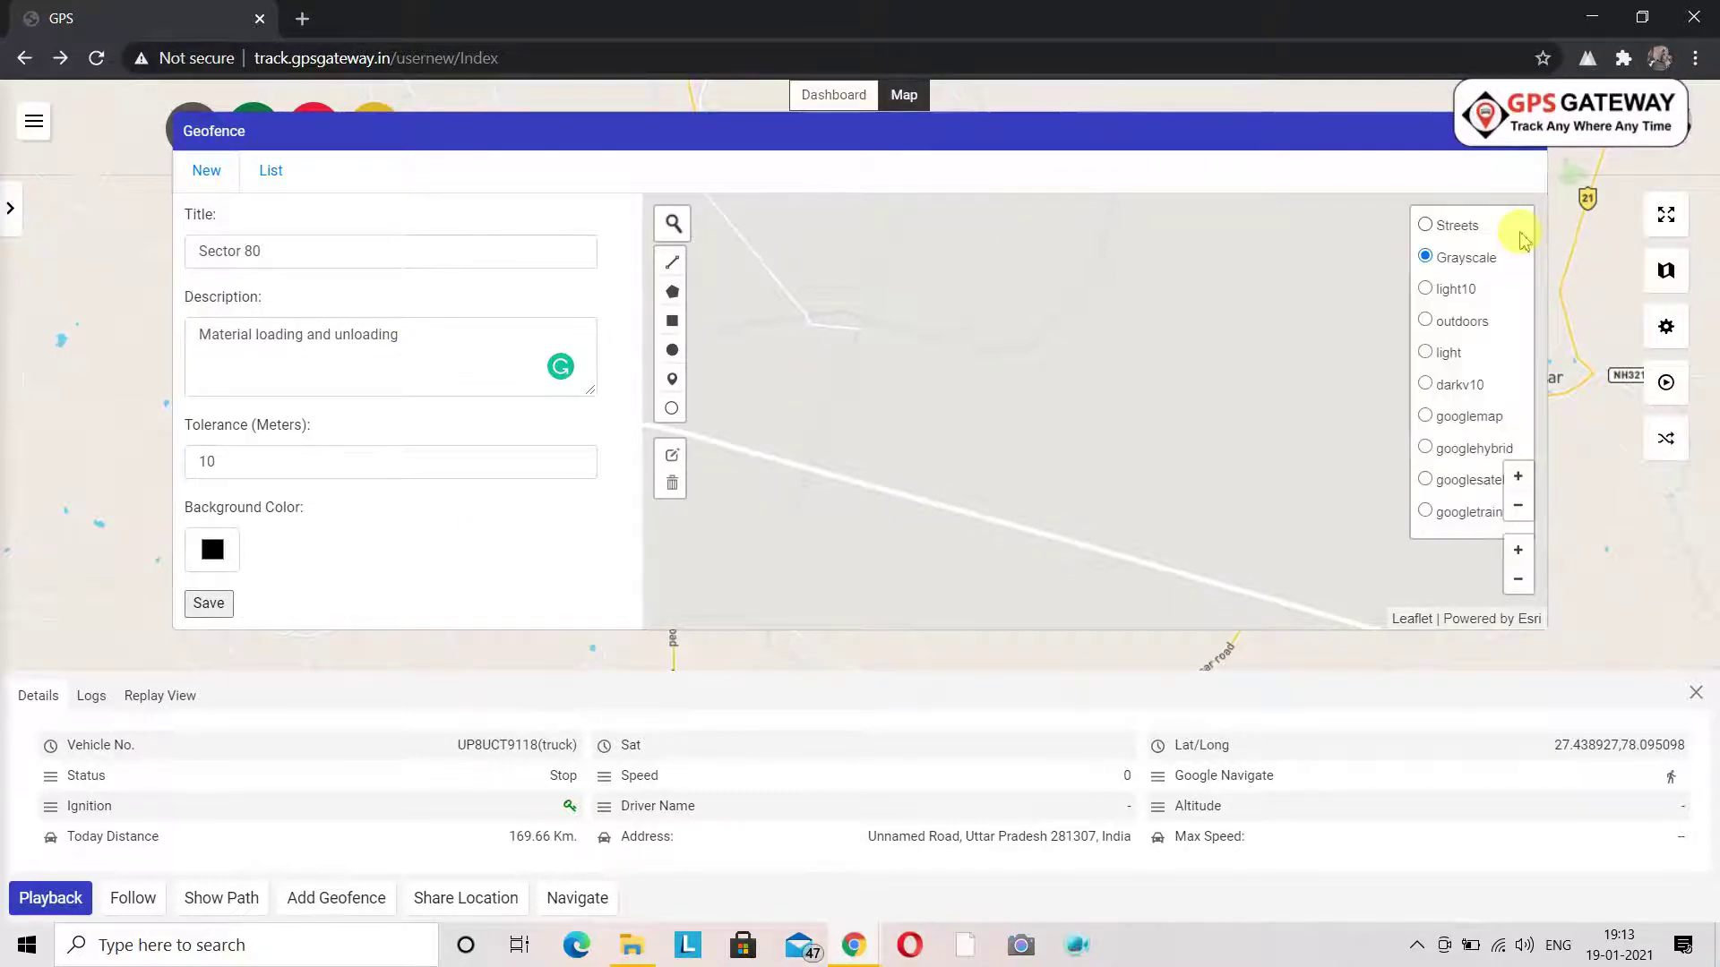
left_click(1424, 417)
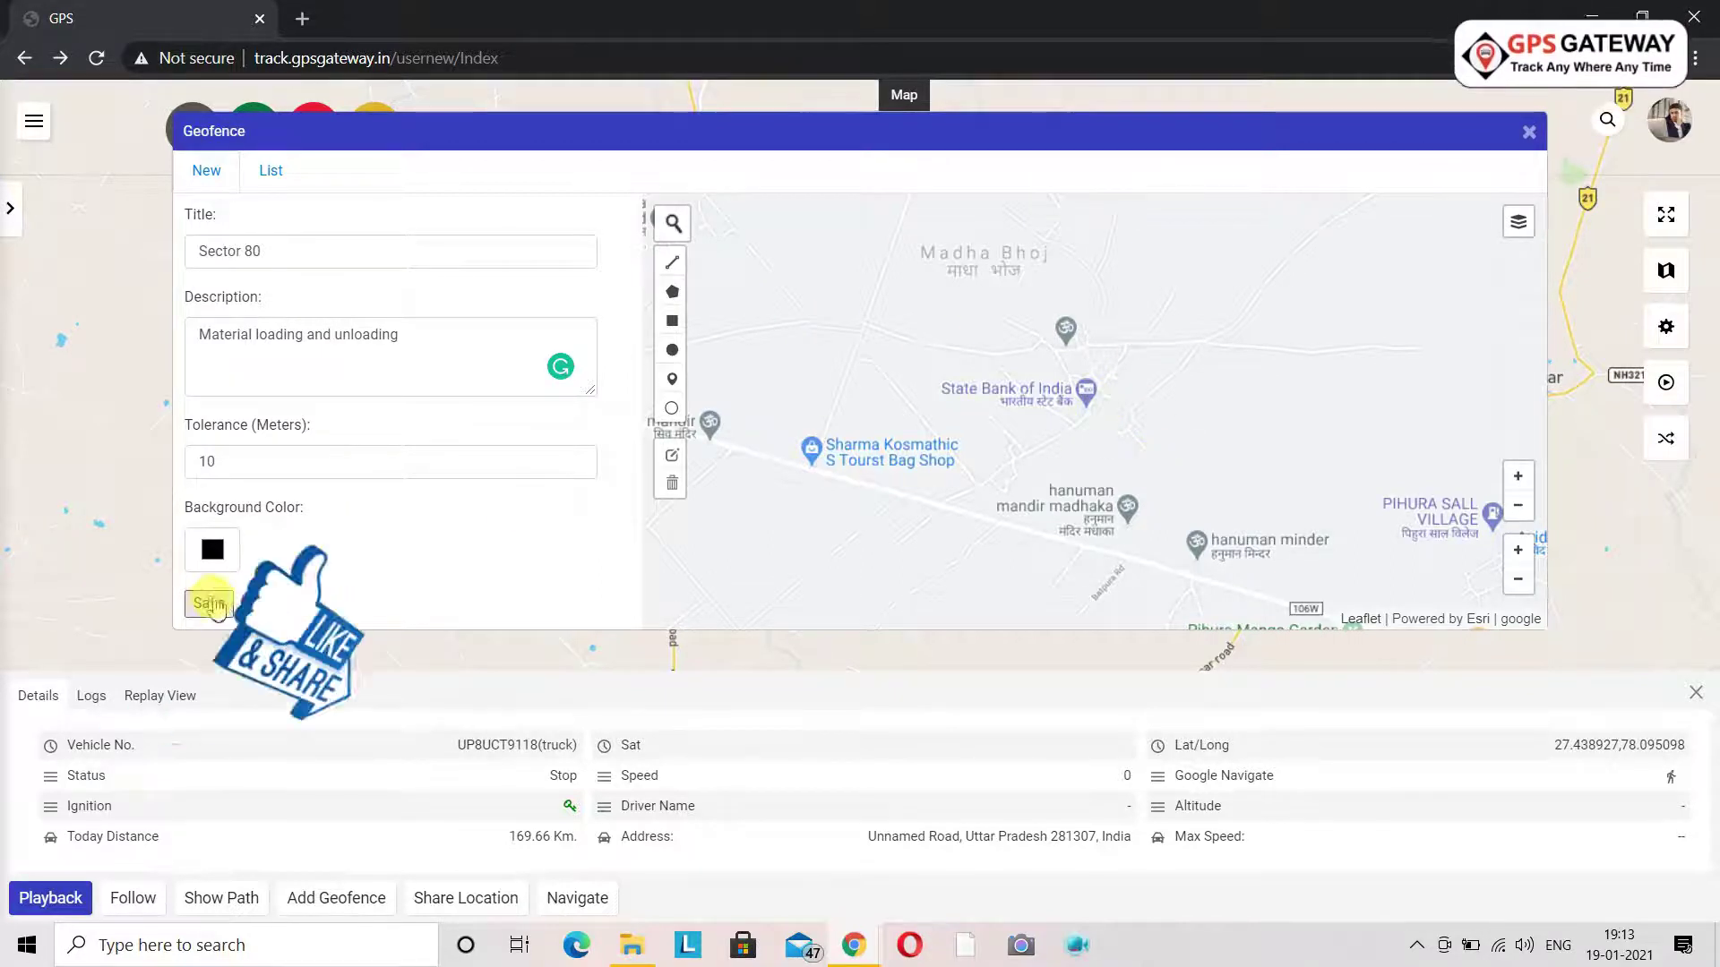
left_click(271, 172)
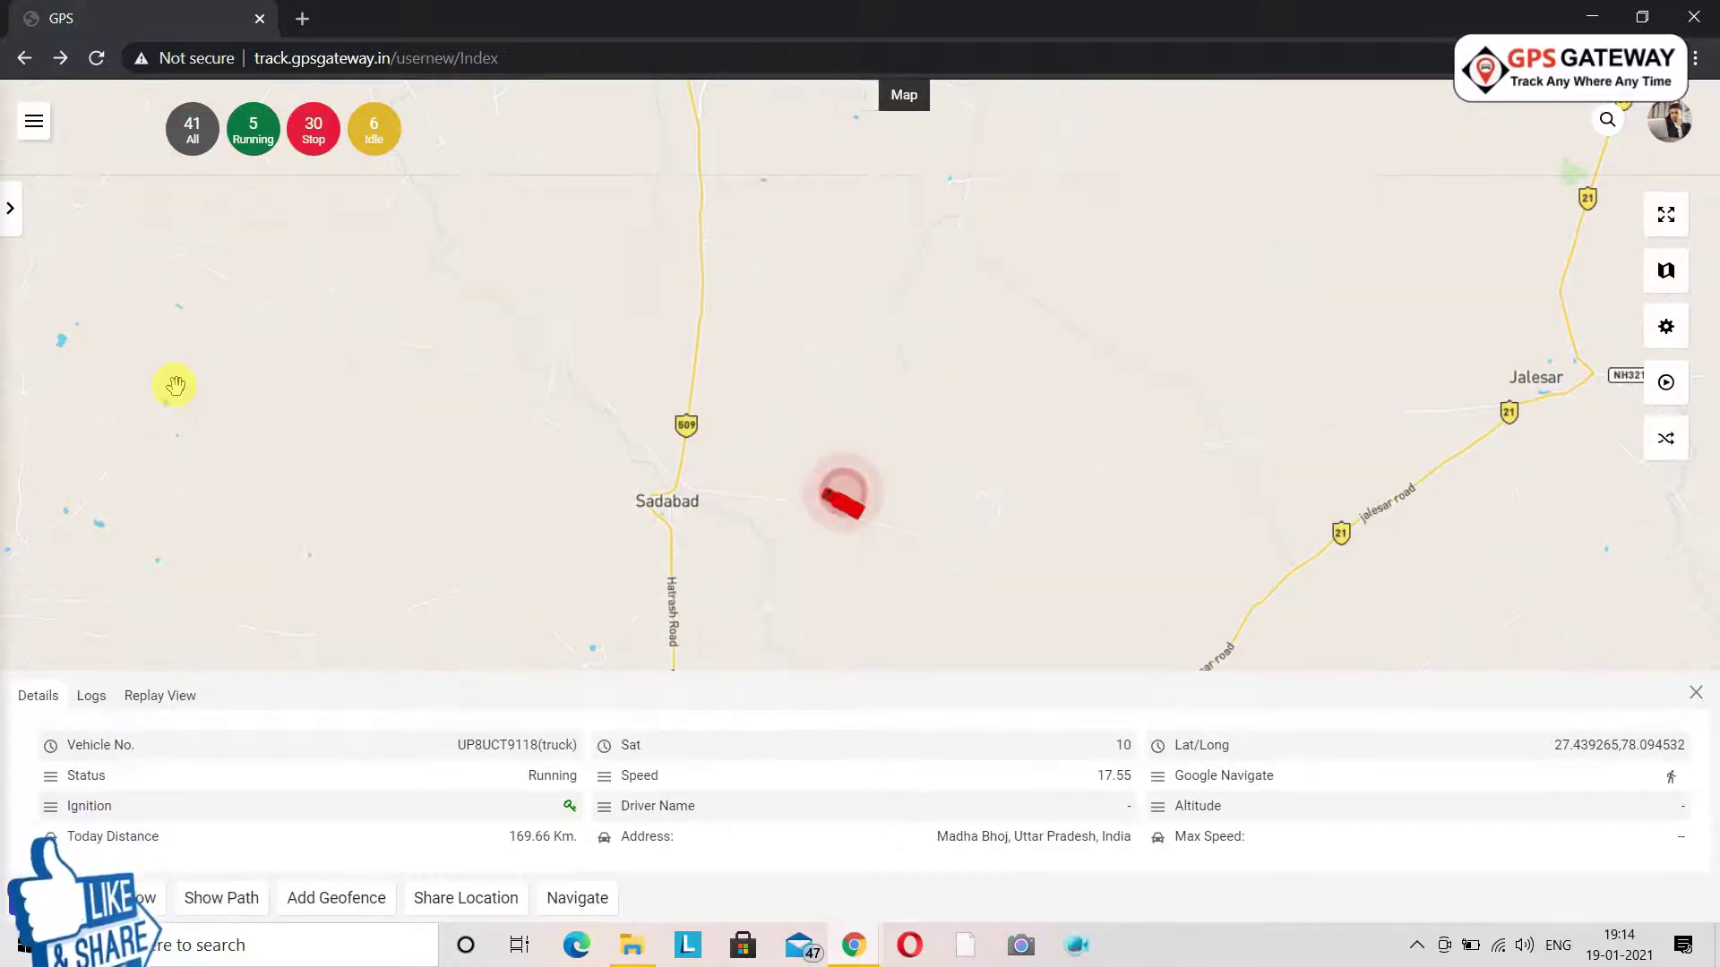
Go to the Notification page and browse the 41-vehicle In/Out/Stay Time geofence alert table
left_click(34, 121)
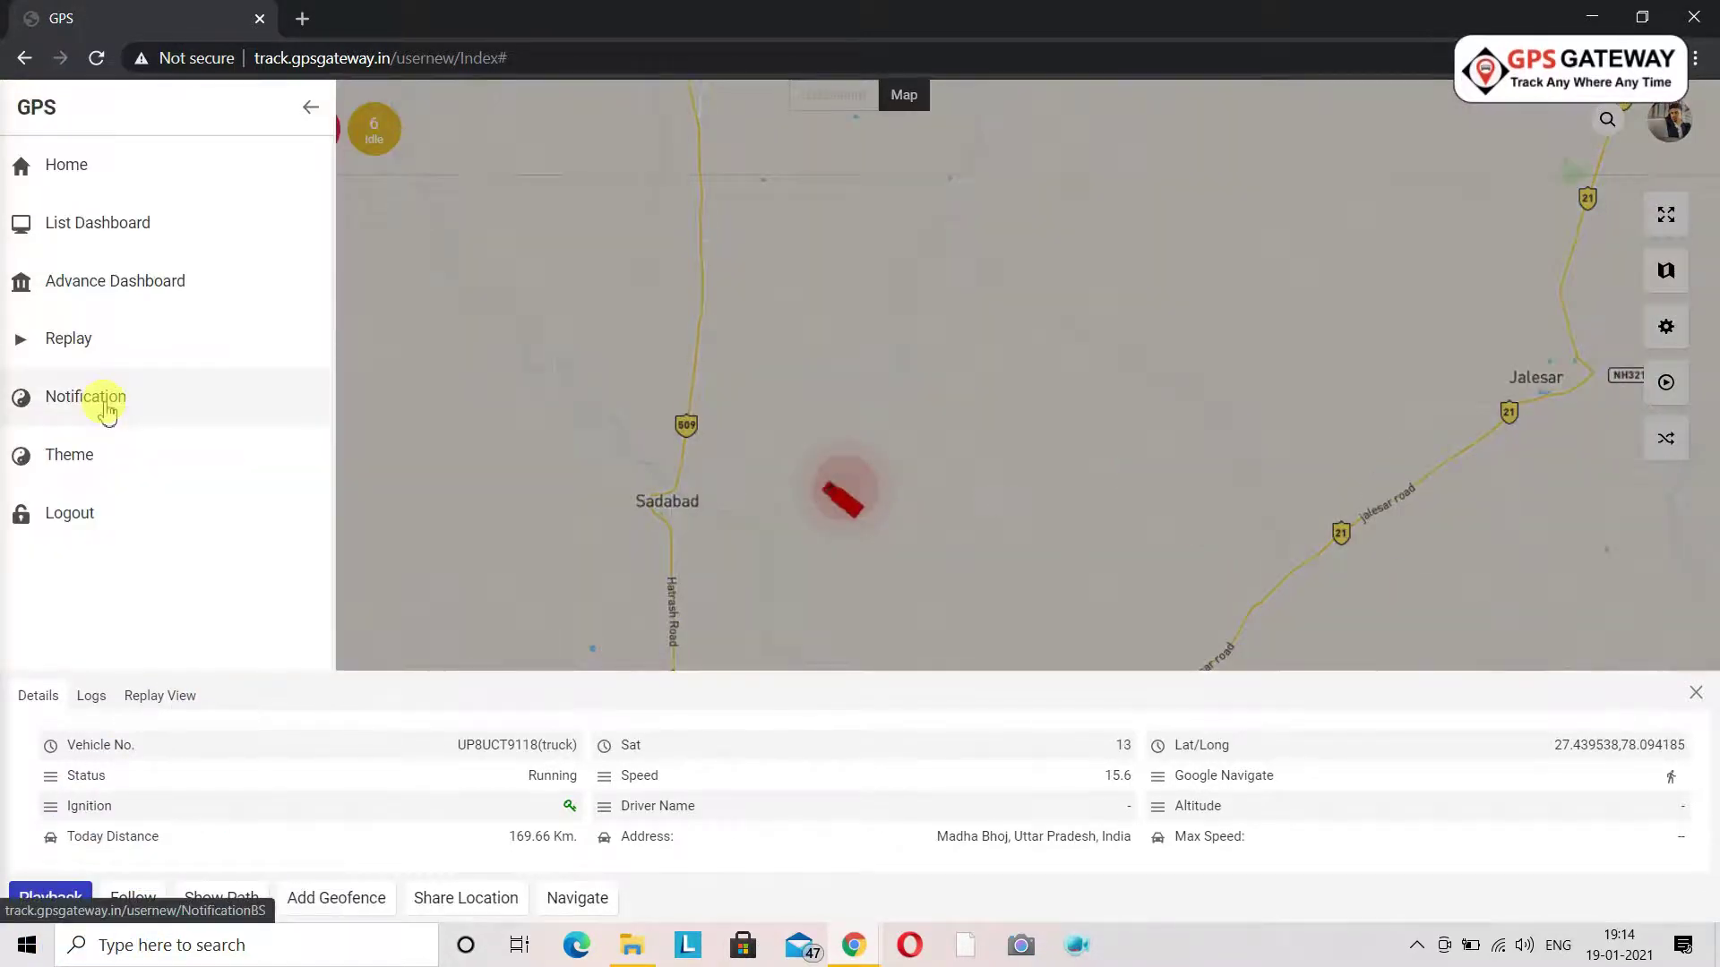
left_click(106, 408)
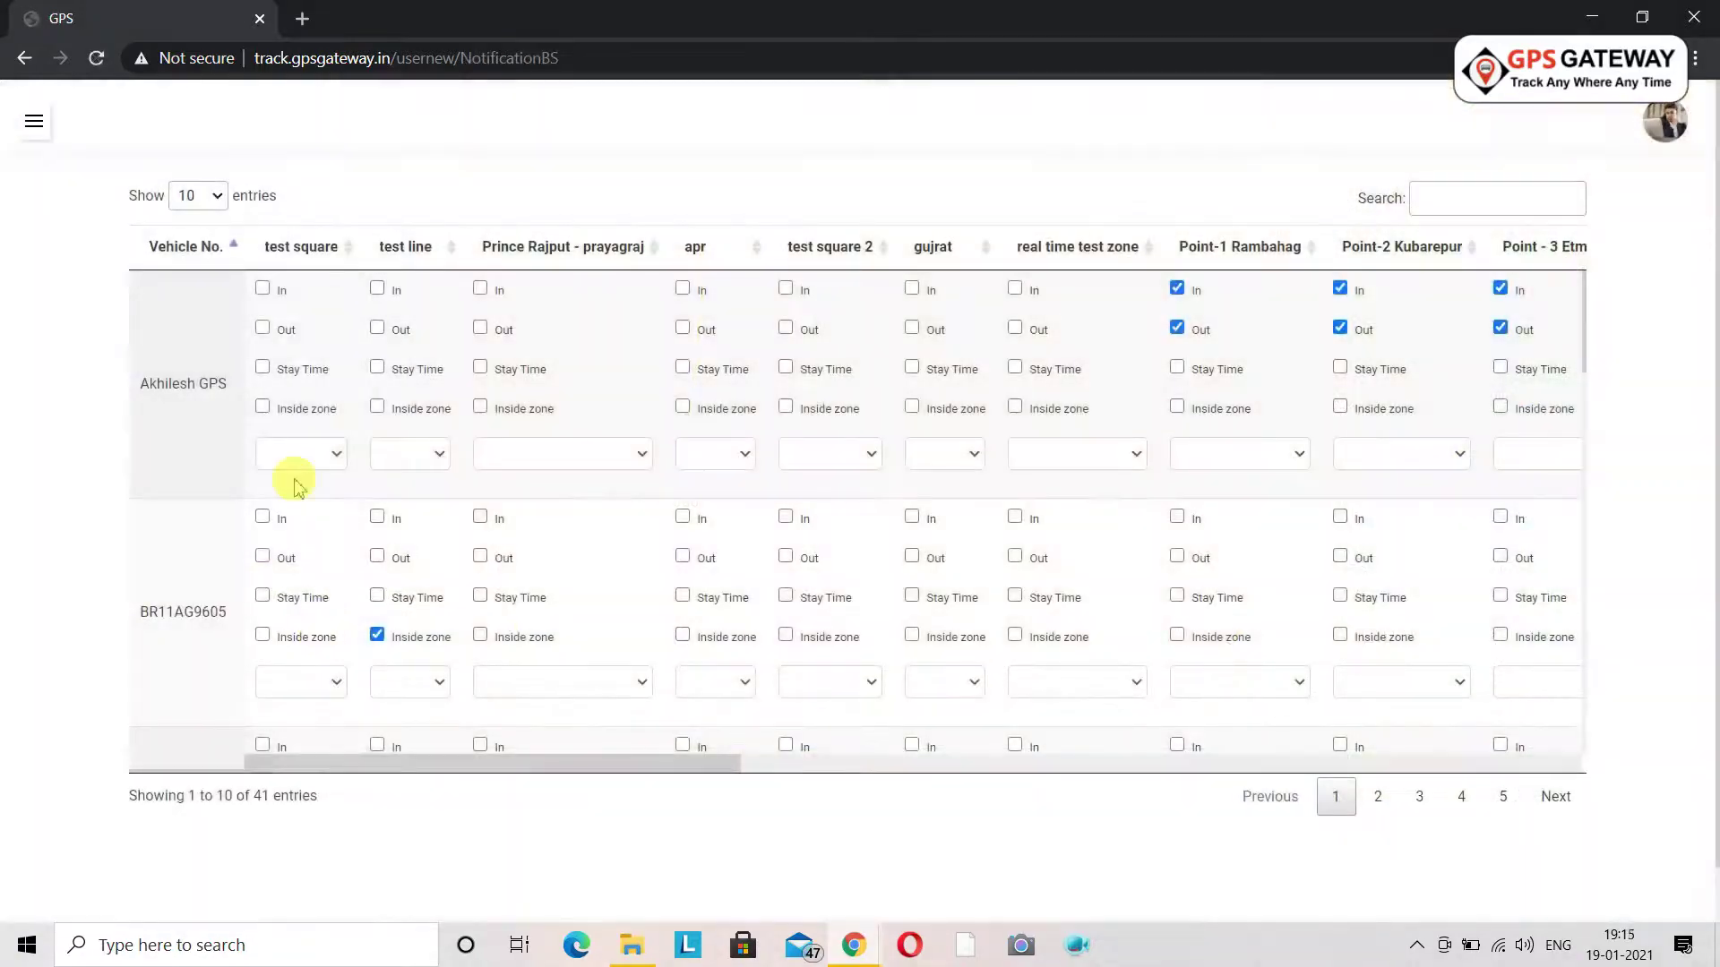
scroll(889, 540, "down", 5)
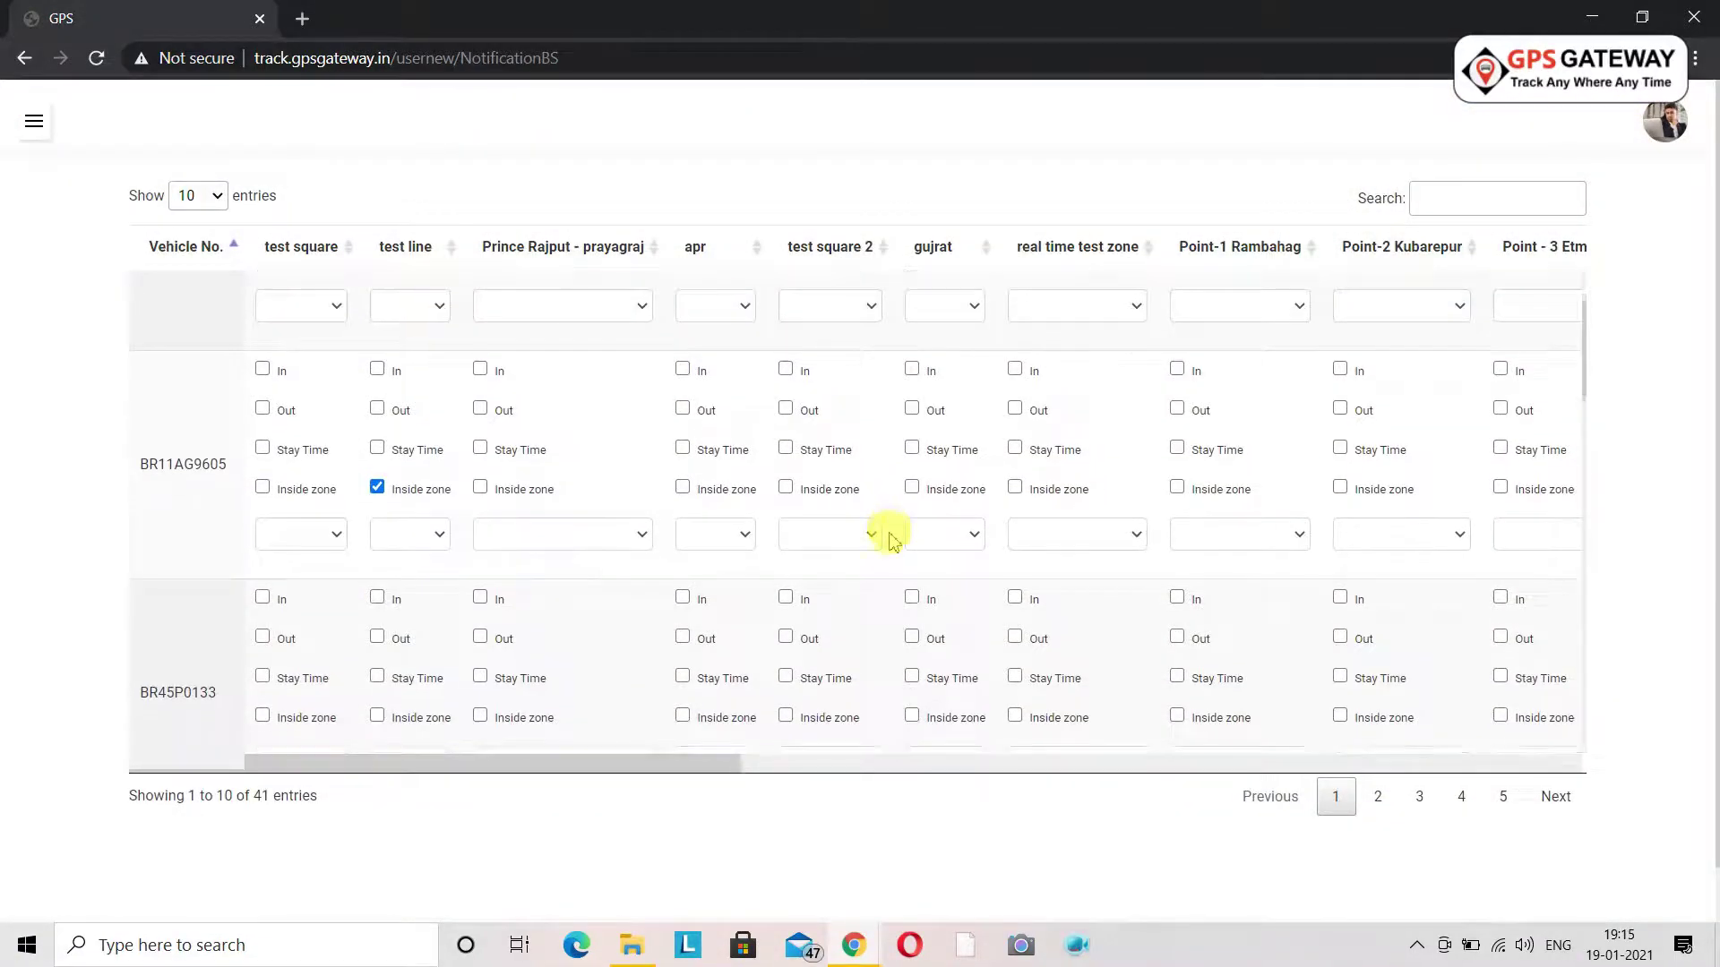
scroll(889, 540, "down", 6)
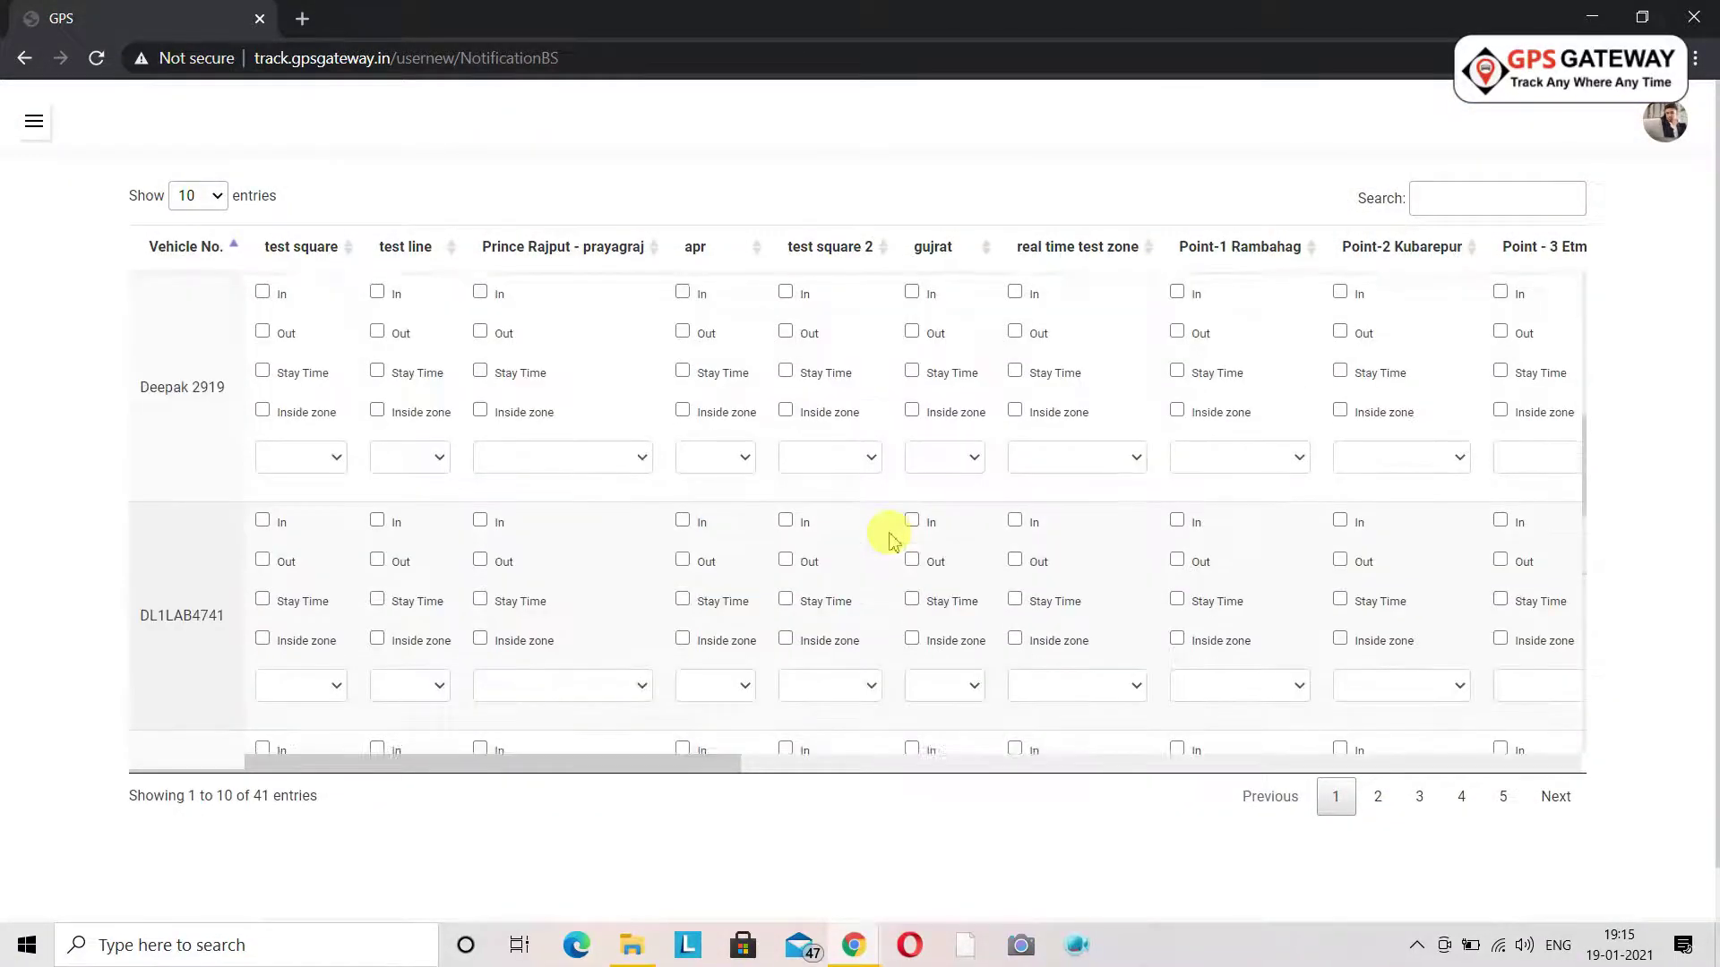
scroll(890, 540, "up", 10)
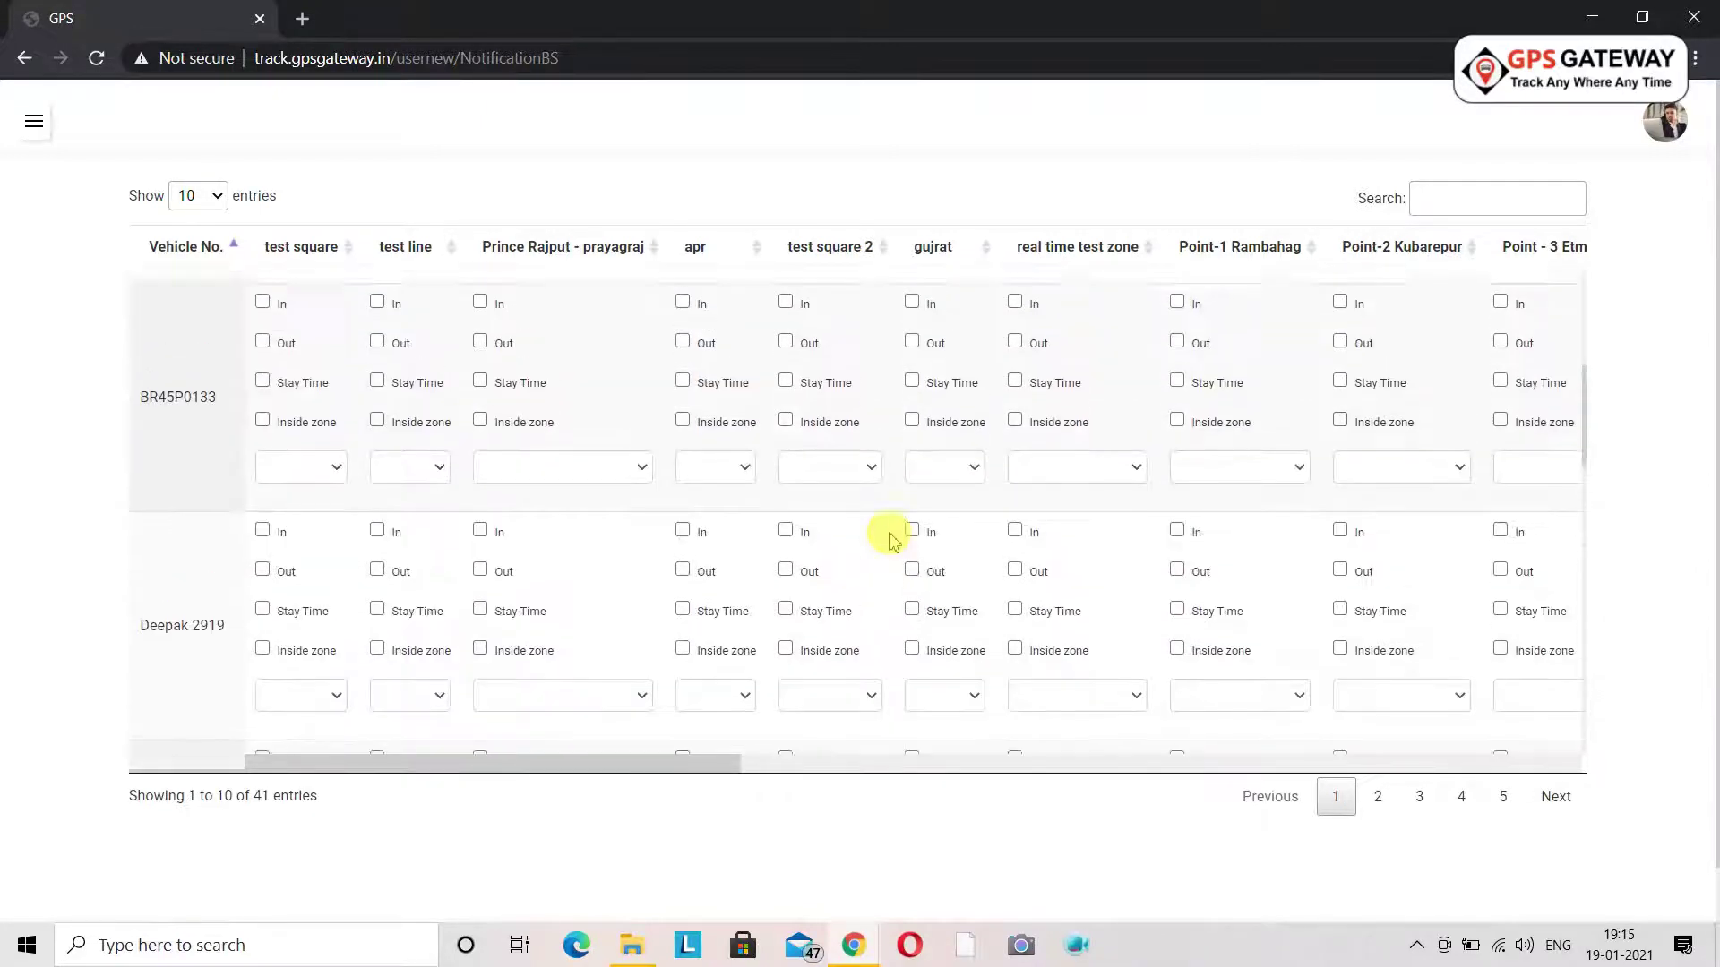
left_click_drag(889, 538, 670, 298)
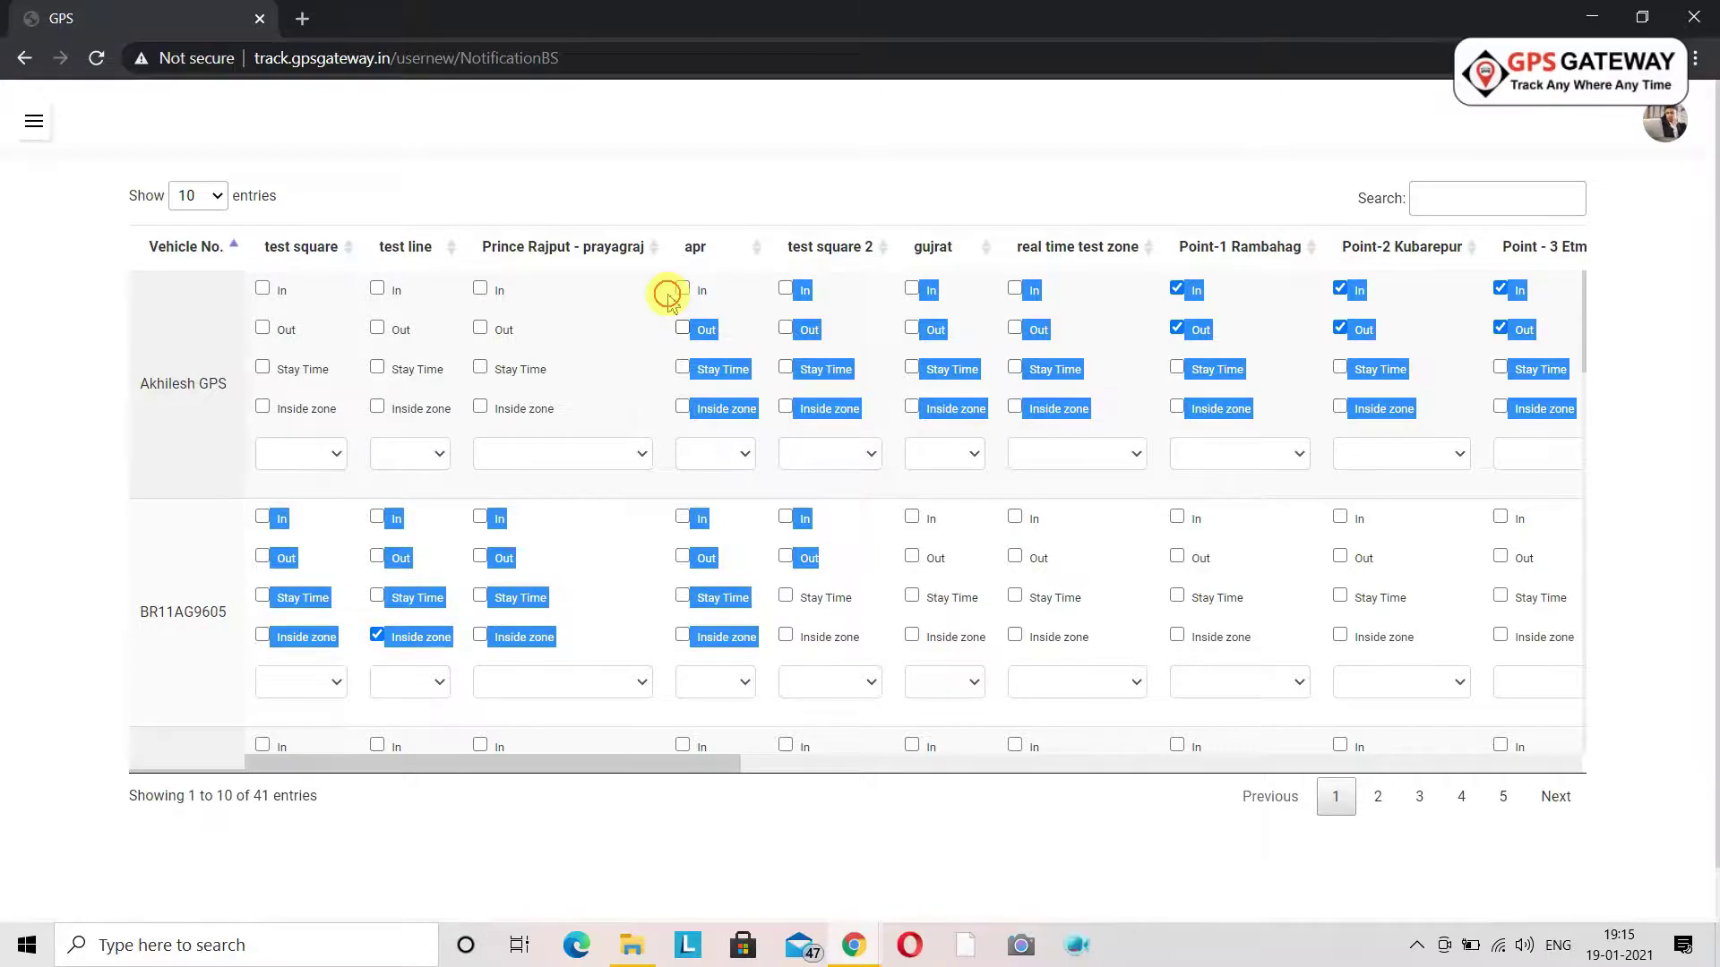
left_click_drag(670, 298, 688, 357)
left_click(272, 303)
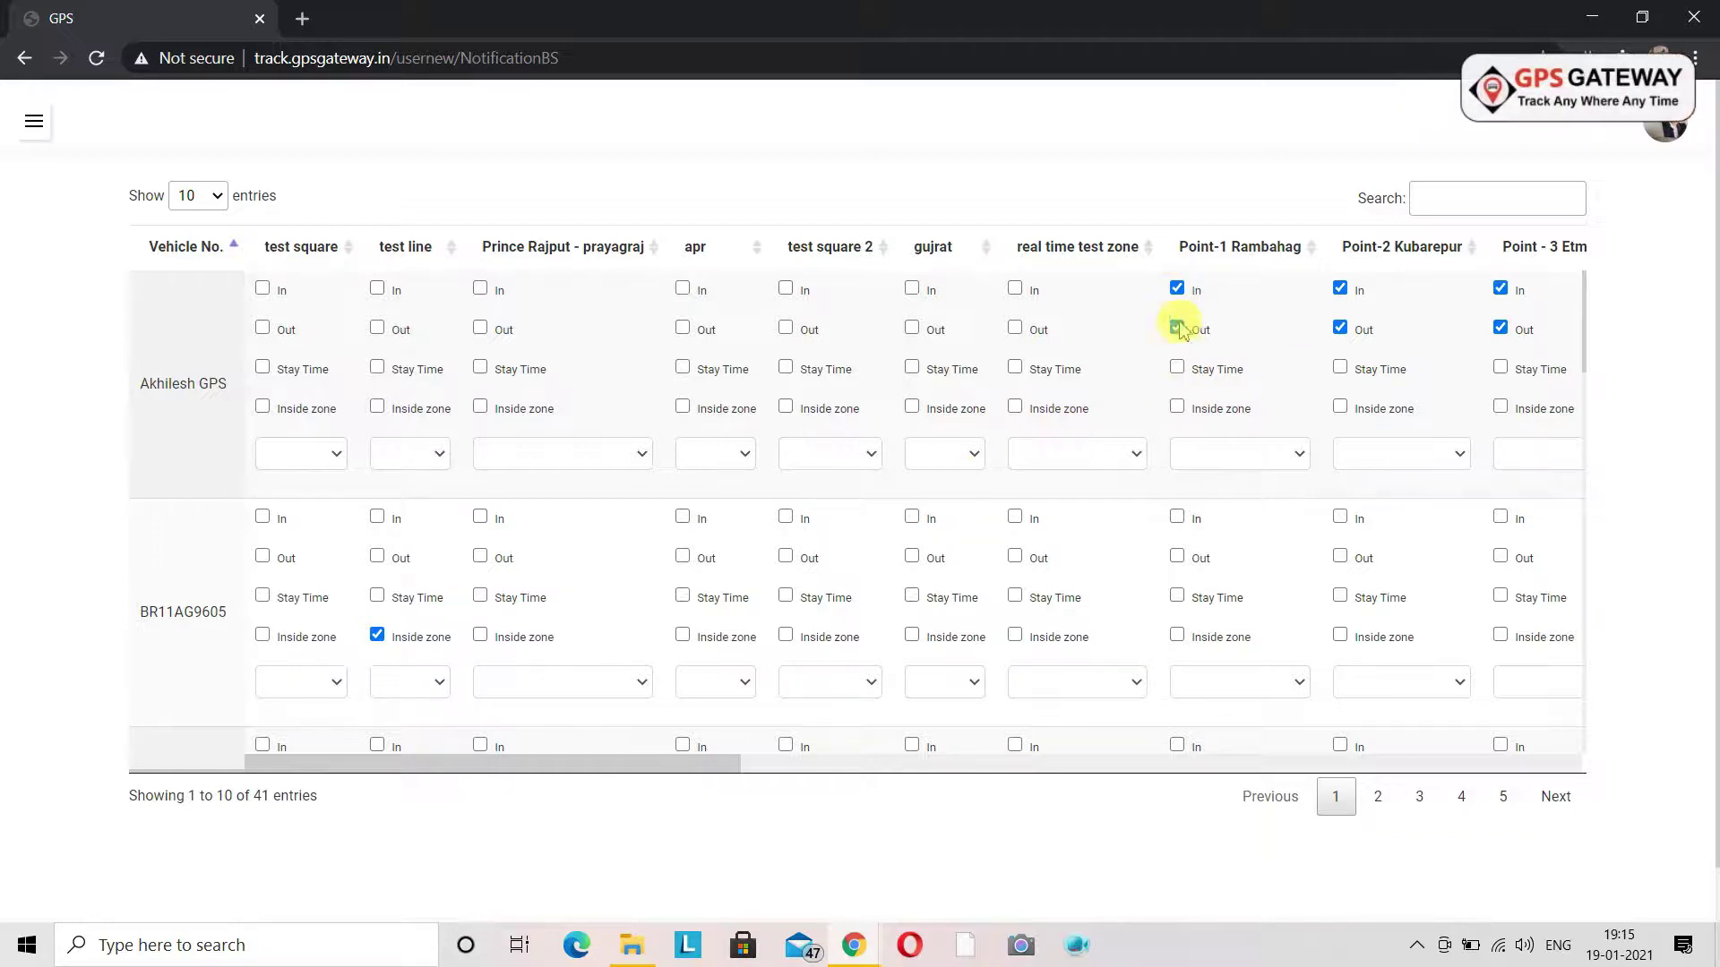
scroll(1179, 338, "right", 10)
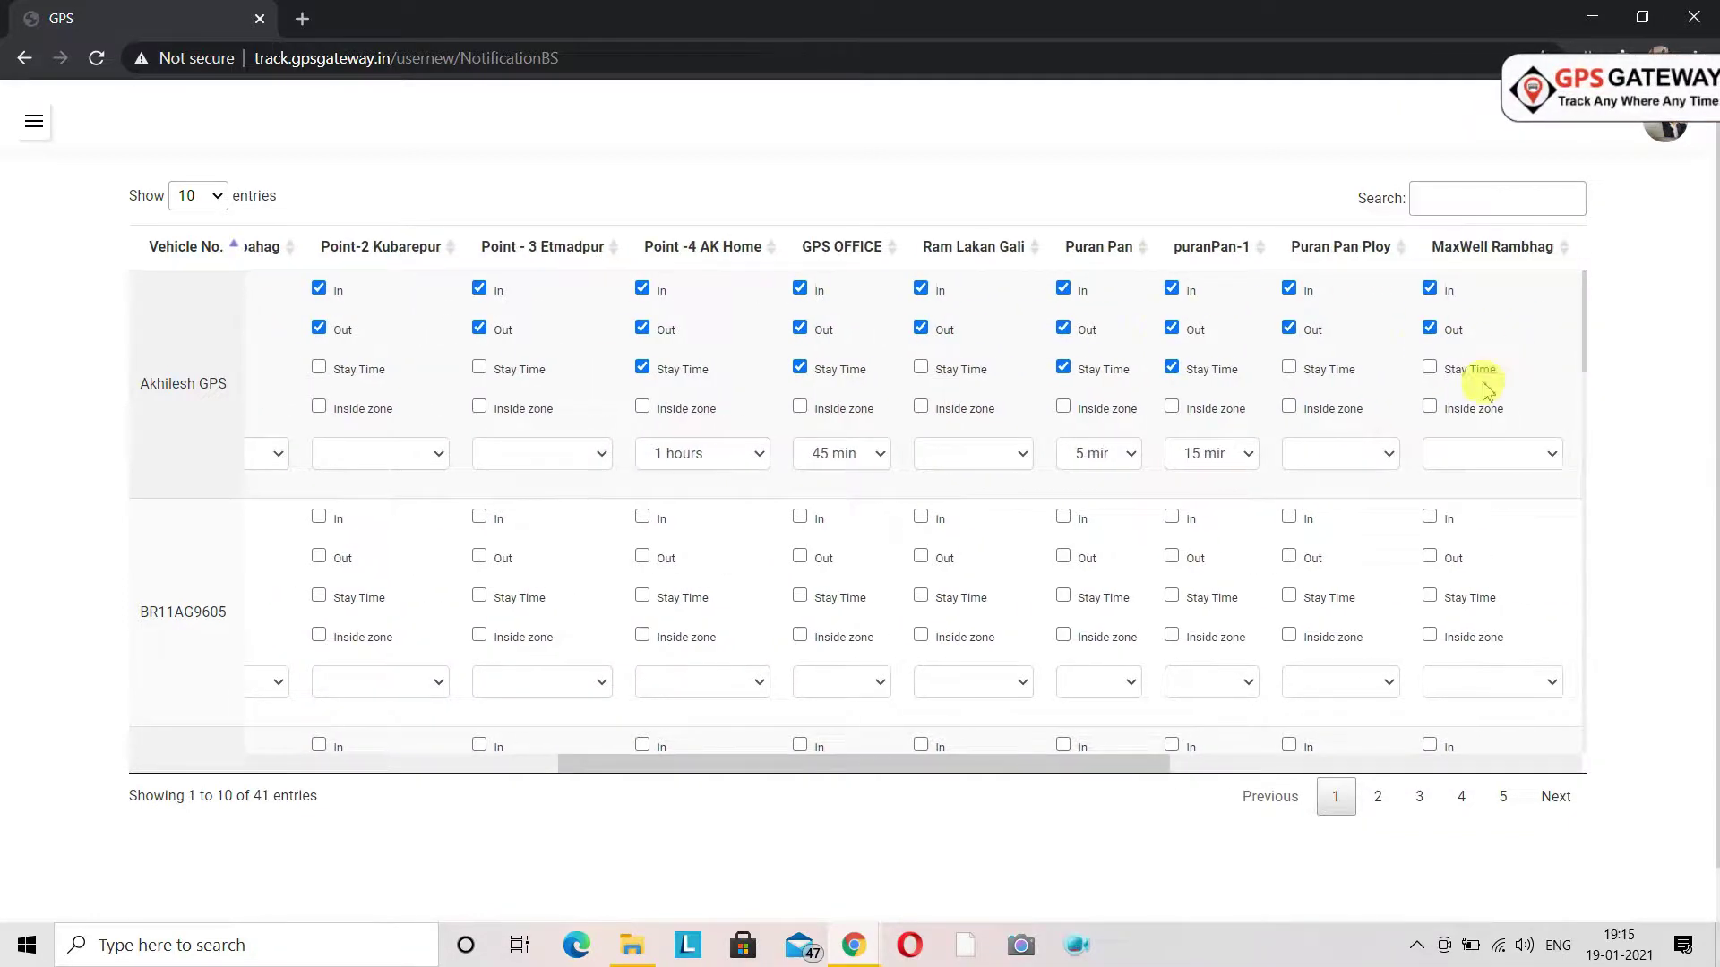
Tick Sector 80 In, Out and Stay Time for the first vehicle, then search 'BR'
scroll(1486, 387, "right", 10)
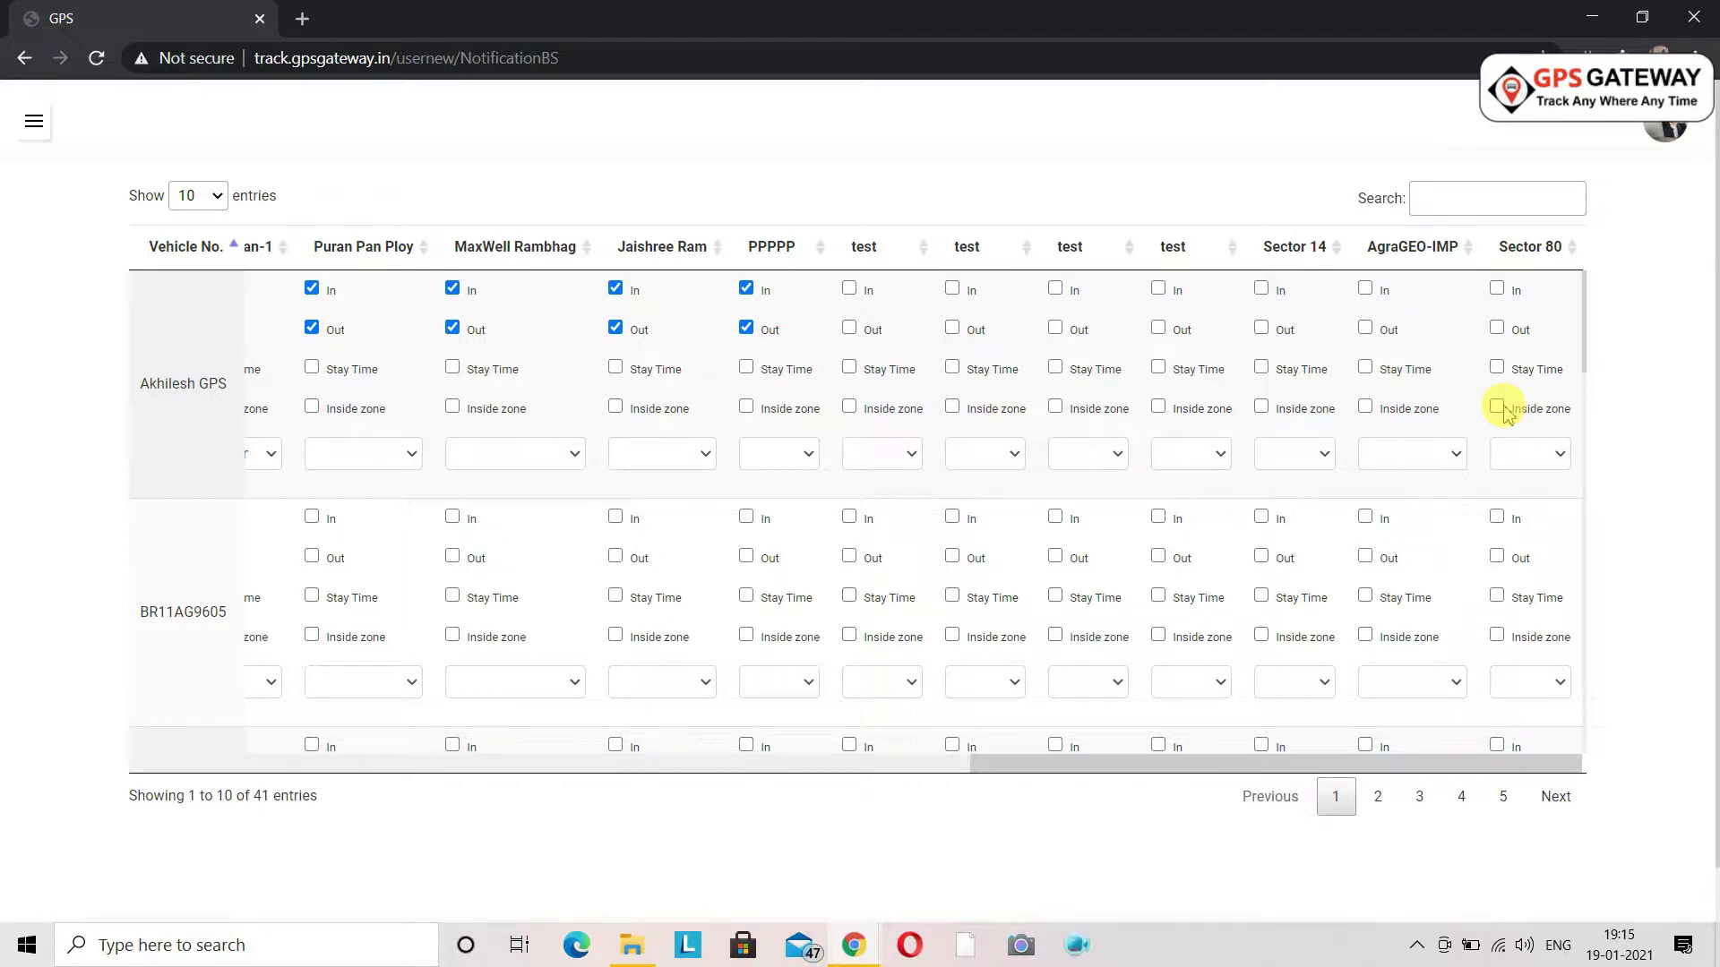
left_click(1497, 367)
left_click(1496, 328)
left_click(1496, 289)
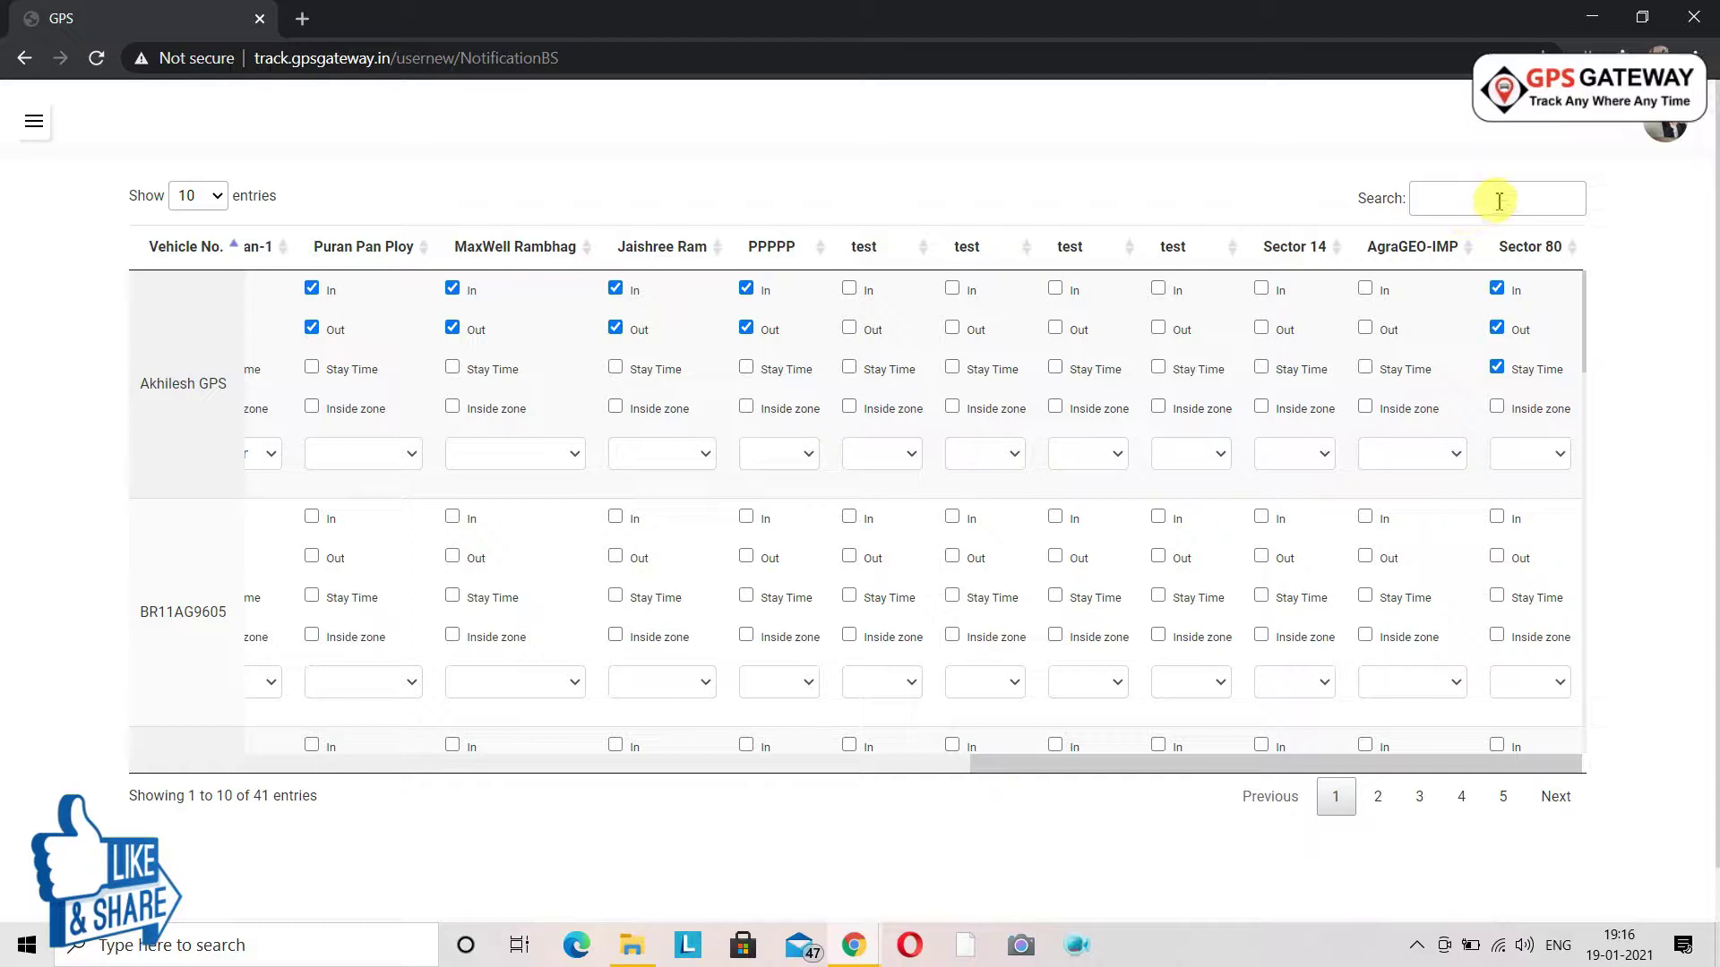
left_click(1499, 200)
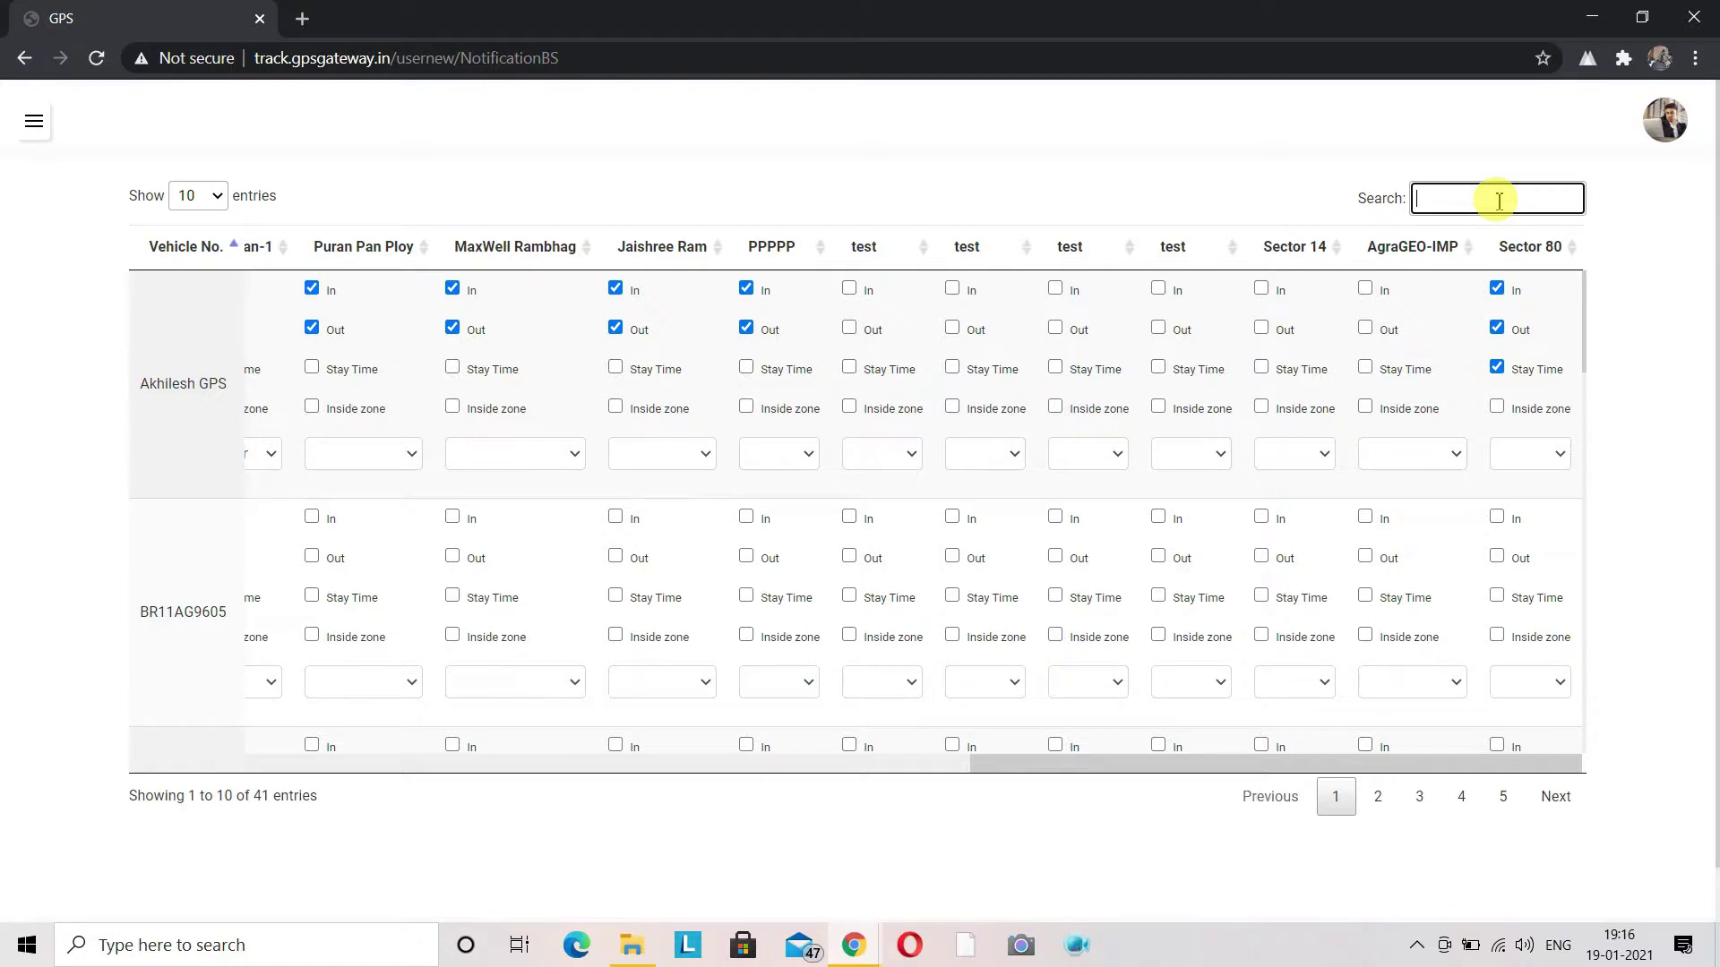
type("BR")
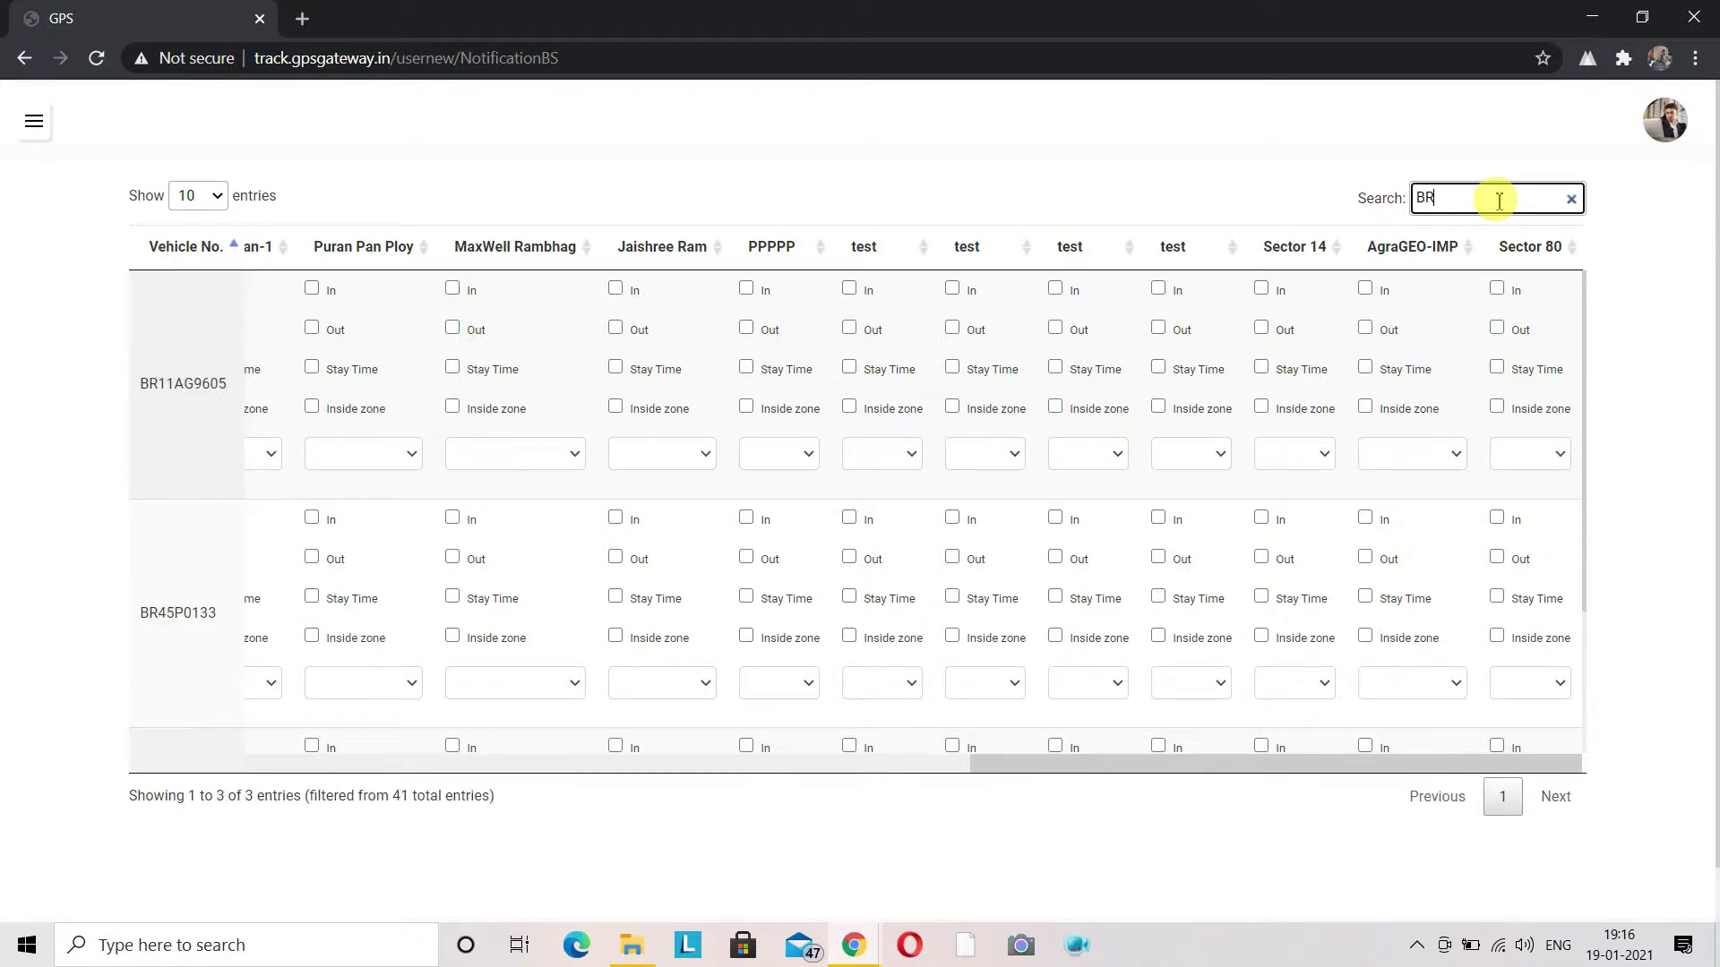